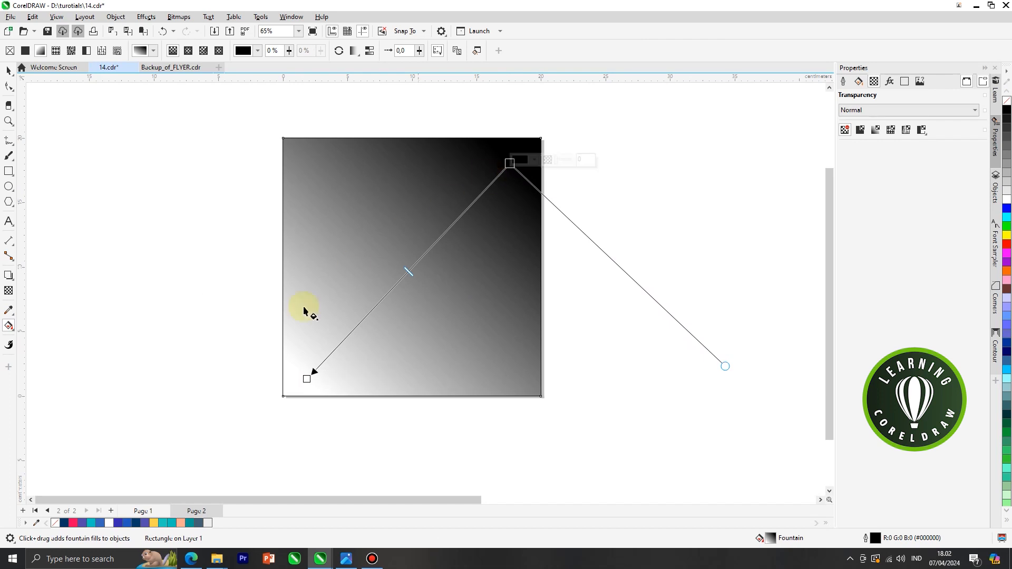
Recolour the square's gradient with dark navy at its upper-right node and slate blue at its lower-left node, shifting the navy node inward.
click(64, 522)
click(307, 379)
click(198, 525)
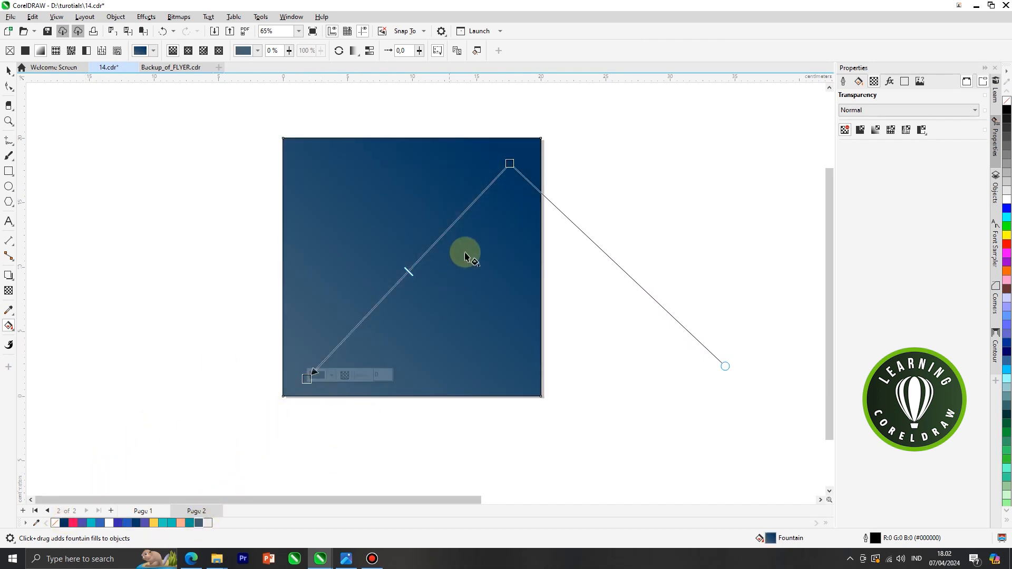
drag(508, 165, 478, 197)
Select the gradient square and set its outline width to None.
click(9, 74)
click(423, 195)
click(523, 51)
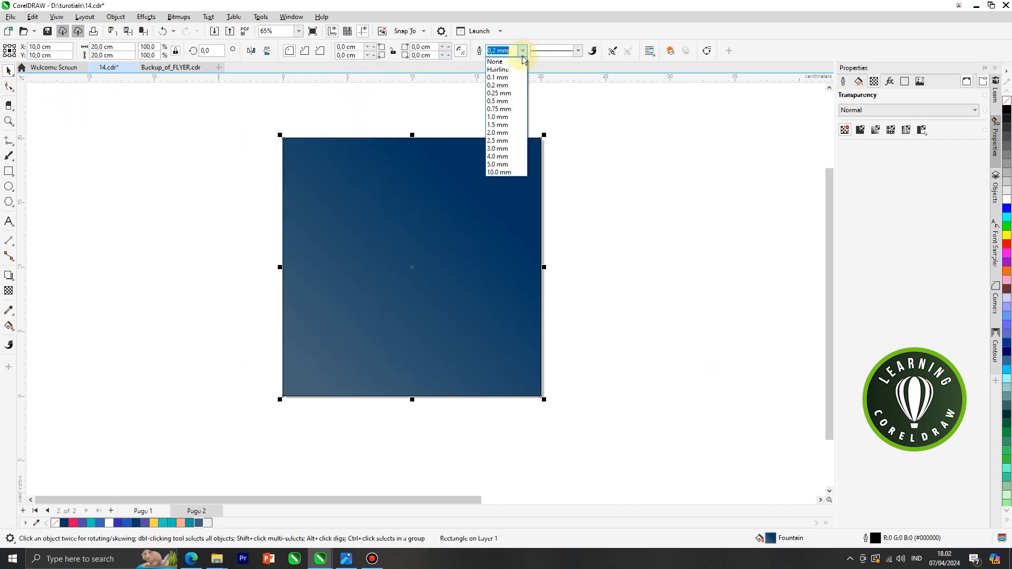
click(520, 62)
click(584, 127)
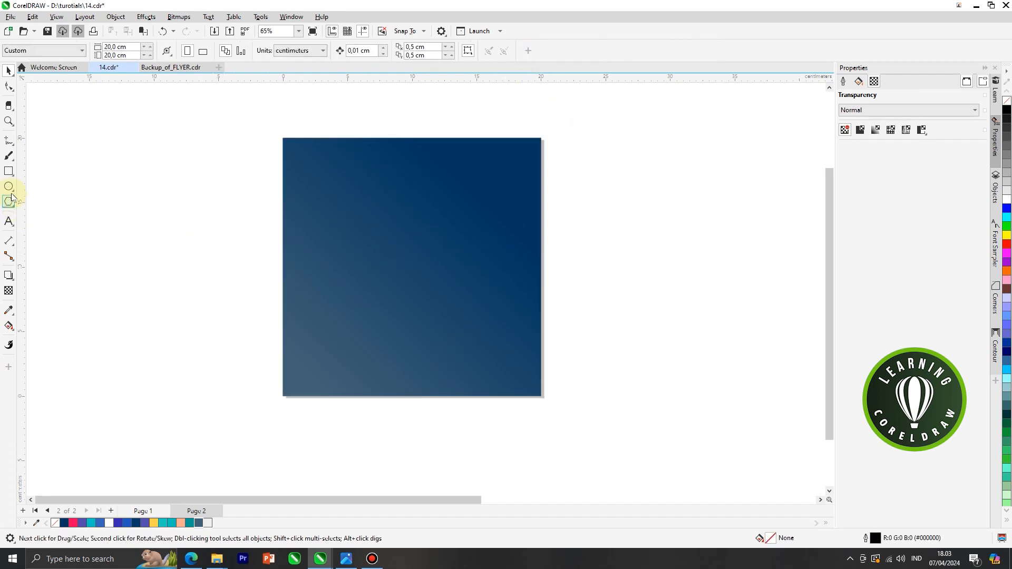
Draw a vertical rectangle about 6.6 by 15 cm over the square's lower middle and fully round its corners into a capsule.
click(9, 172)
drag(364, 230, 449, 424)
click(9, 87)
click(363, 229)
drag(363, 230, 397, 284)
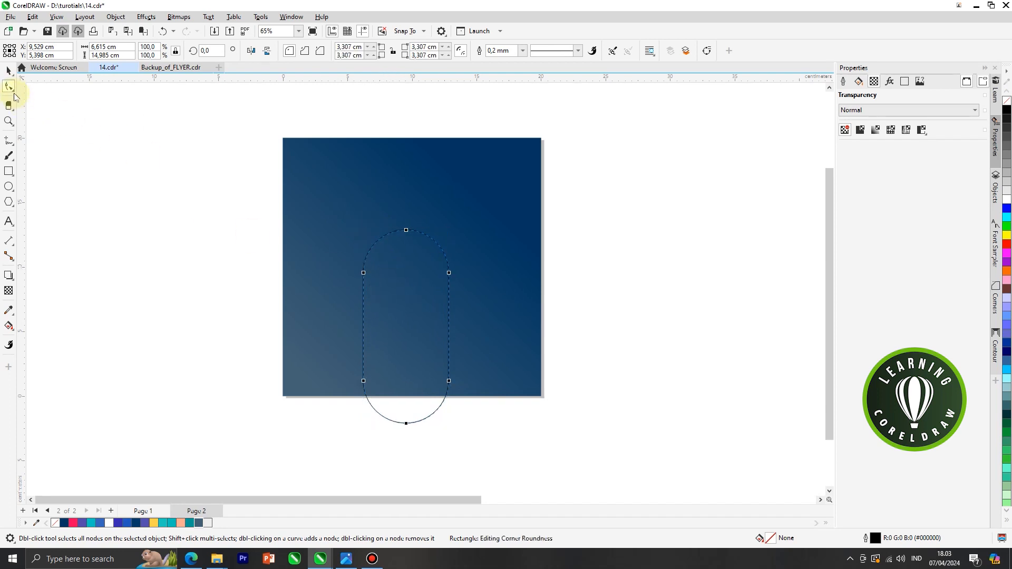
Stretch the capsule to about 16.5 cm tall and move it toward the lower-right part of the square.
click(9, 70)
drag(405, 226, 406, 206)
drag(422, 327, 401, 314)
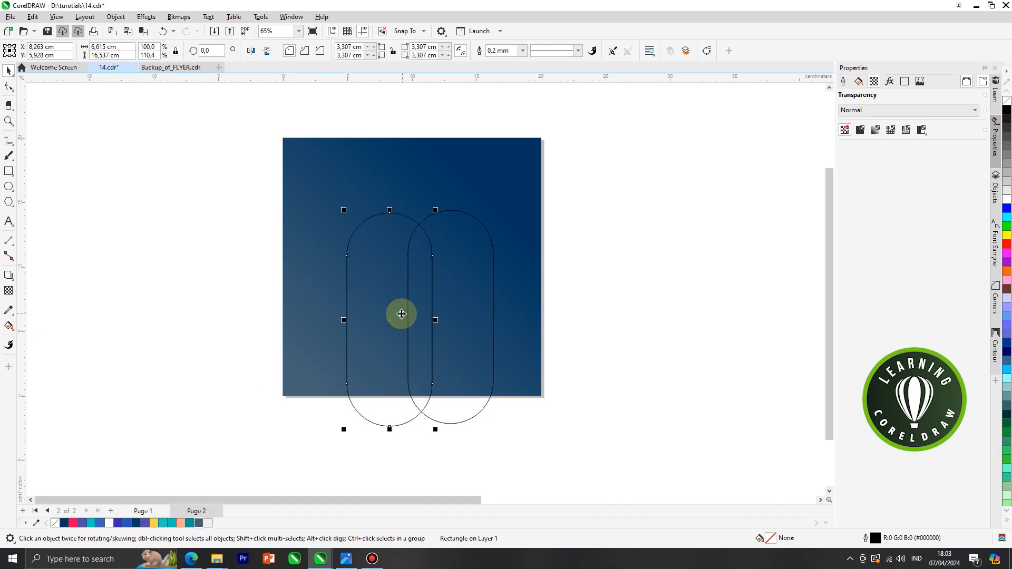
key(ctrl+z)
Copy and paste the capsule, and move the duplicate to the upper left of the original so the two overlap.
right_click(460, 303)
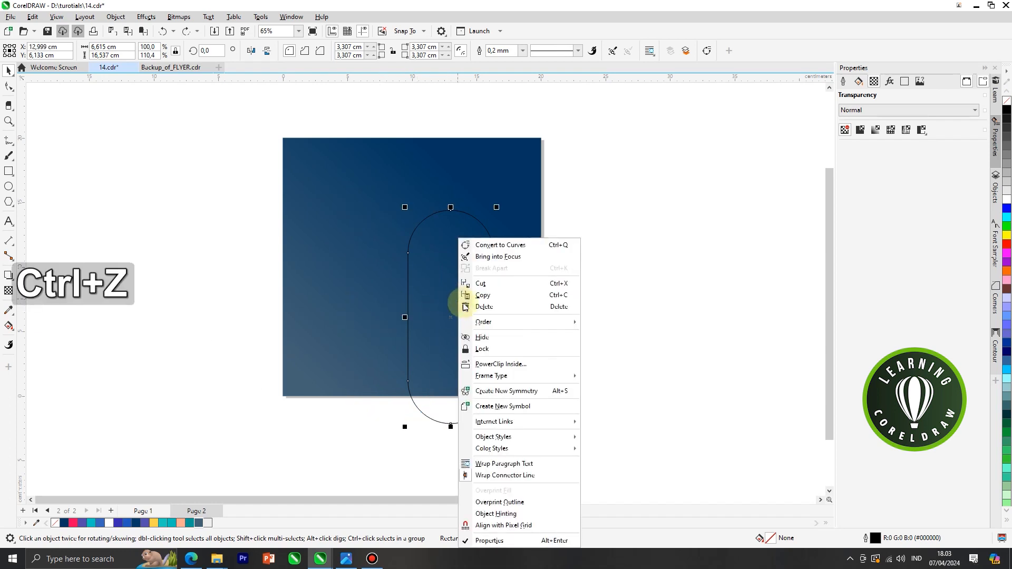
click(459, 294)
right_click(215, 289)
click(246, 371)
drag(425, 334, 378, 276)
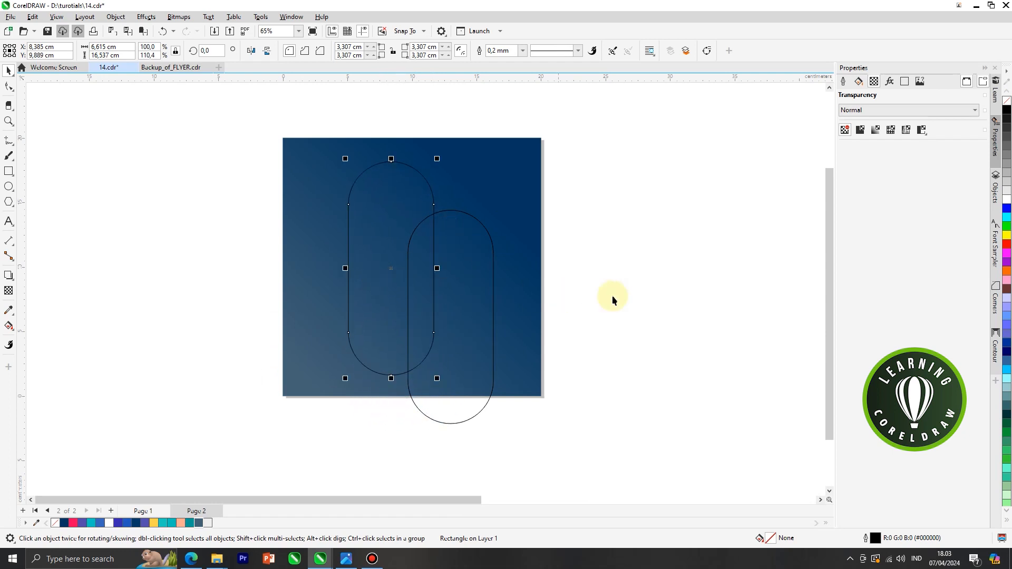
click(617, 296)
click(445, 328)
click(358, 313)
click(184, 314)
click(394, 289)
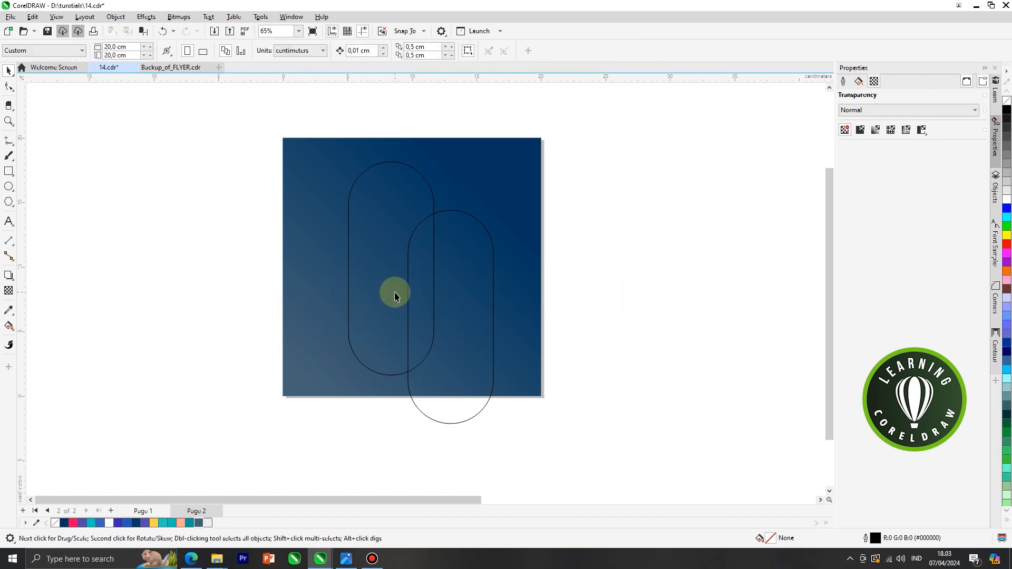
Paste another capsule copy, narrow it to a bar about 1.06 cm wide, and place it along the lower-right capsule's right edge.
right_click(590, 273)
click(624, 350)
drag(463, 300, 488, 370)
scroll(519, 318, up, 1)
scroll(488, 370, down, 1)
click(579, 342)
scroll(500, 290, down, 1)
scroll(480, 342, up, 1)
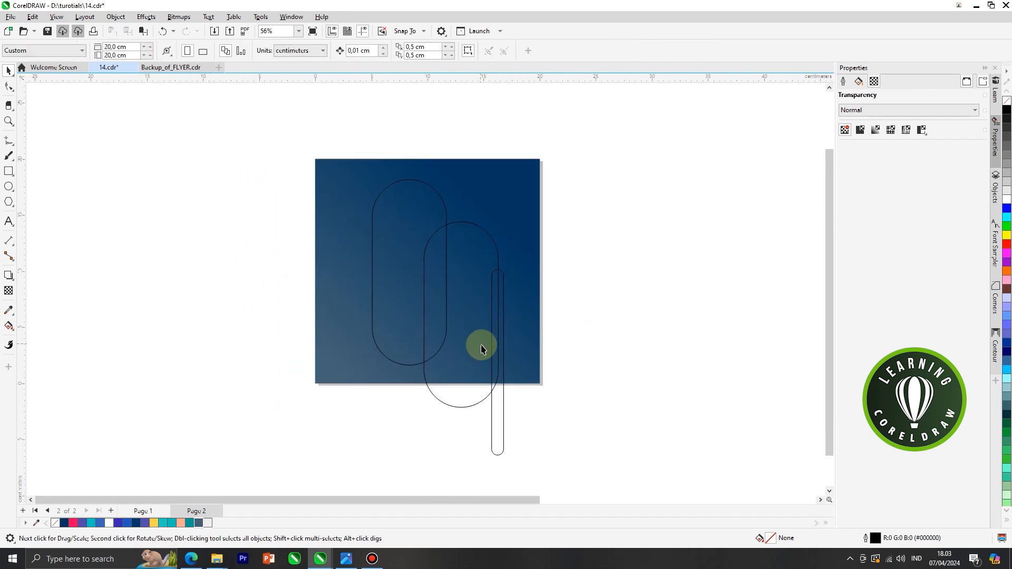
Duplicate the narrow bar and place the copy along the lower-left edge of the upper-left capsule.
click(502, 358)
scroll(502, 356, down, 1)
drag(499, 356, 391, 376)
click(277, 340)
scroll(439, 333, down, 4)
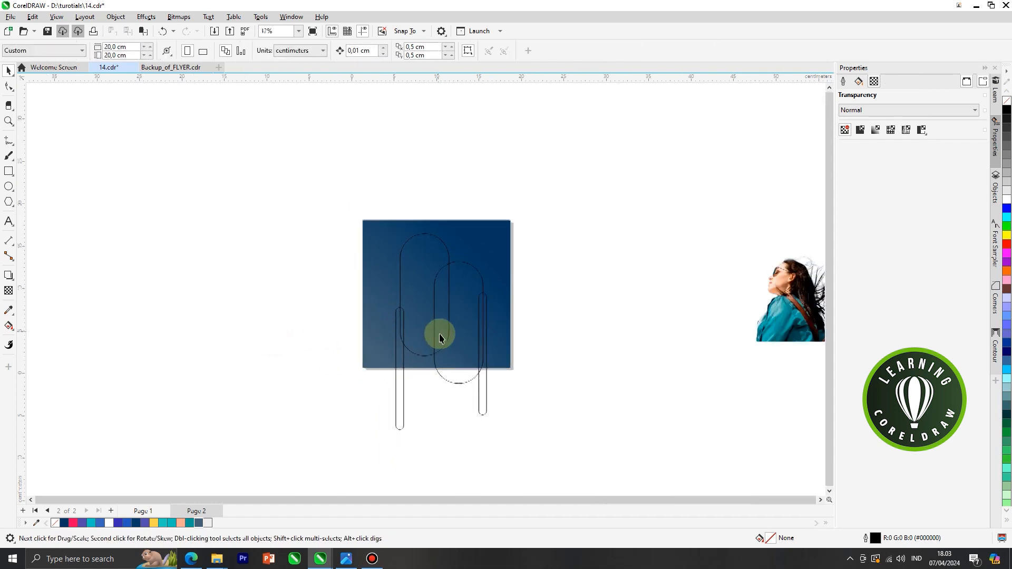
Fill the upper-left capsule with yellow and the lower-right capsule with teal.
scroll(441, 288, up, 4)
click(421, 262)
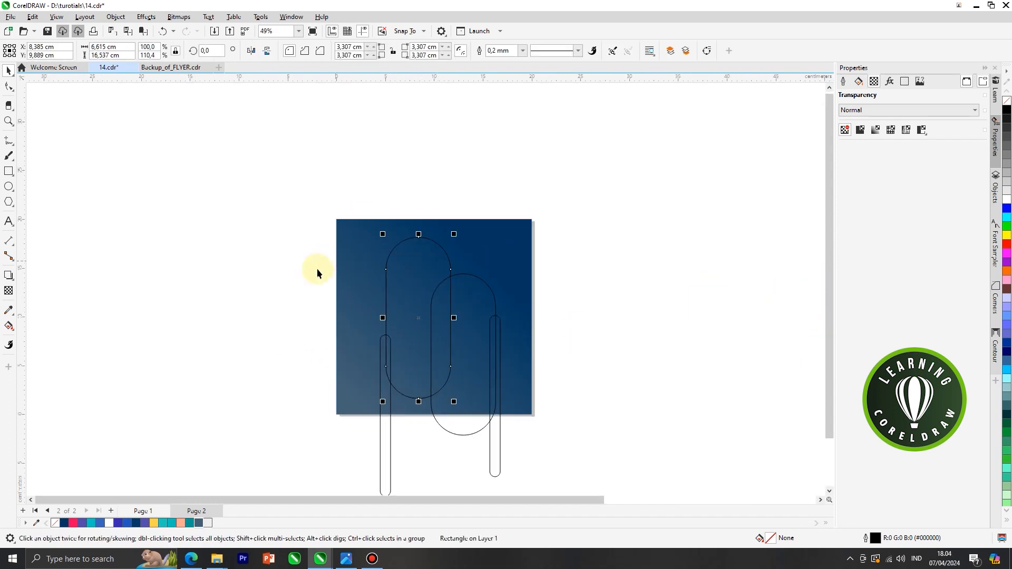
click(154, 523)
click(470, 419)
click(473, 292)
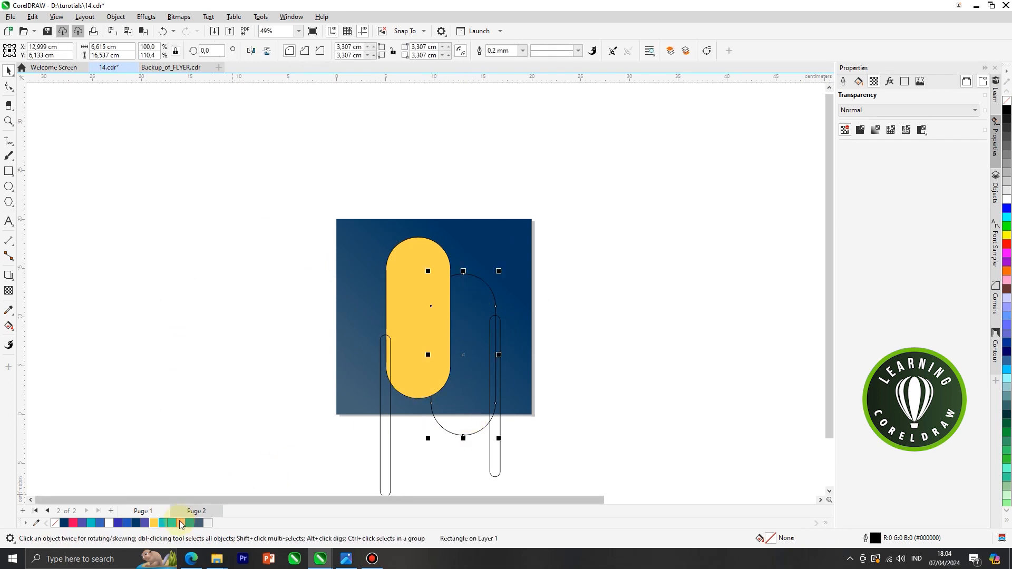
click(174, 523)
click(215, 445)
Fill both narrow bars with peach.
scroll(346, 357, down, 2)
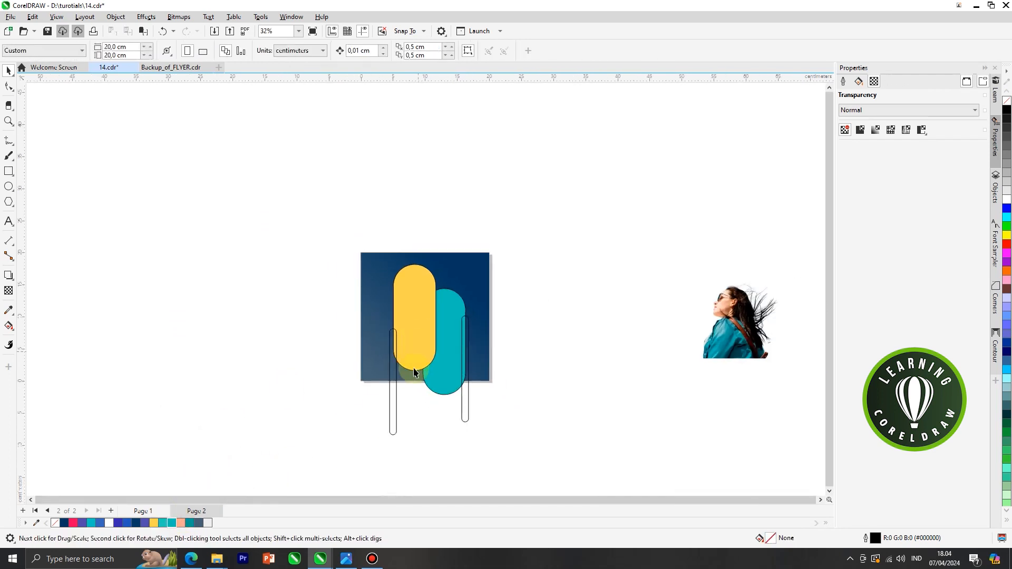
click(393, 395)
click(182, 522)
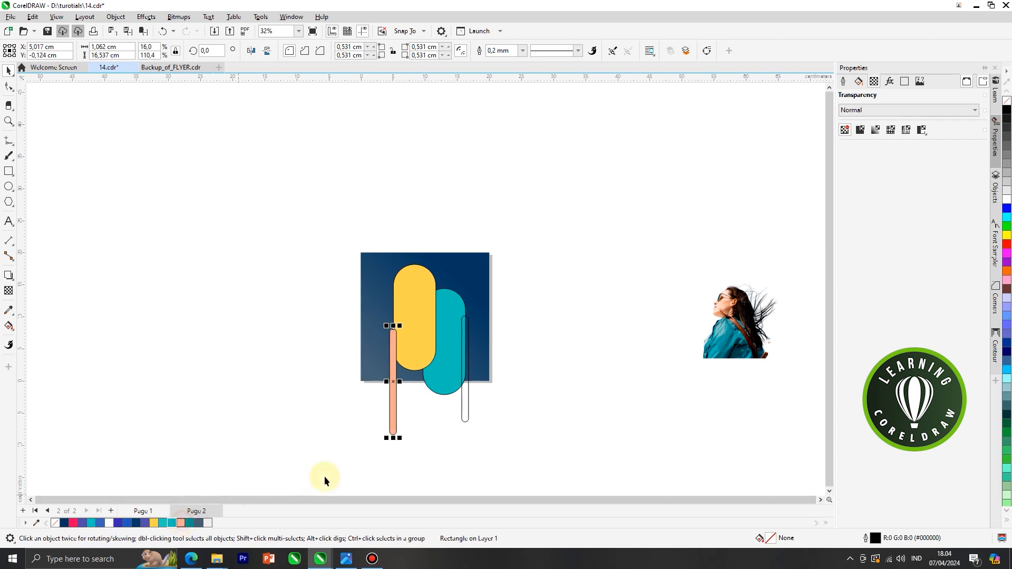
click(445, 425)
click(463, 406)
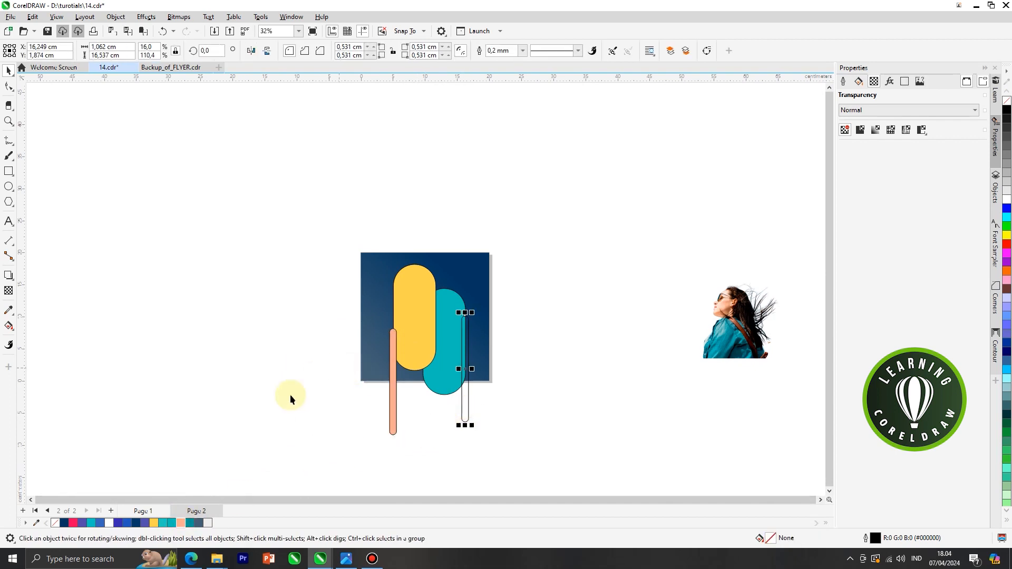
click(182, 522)
click(242, 451)
scroll(445, 359, down, 1)
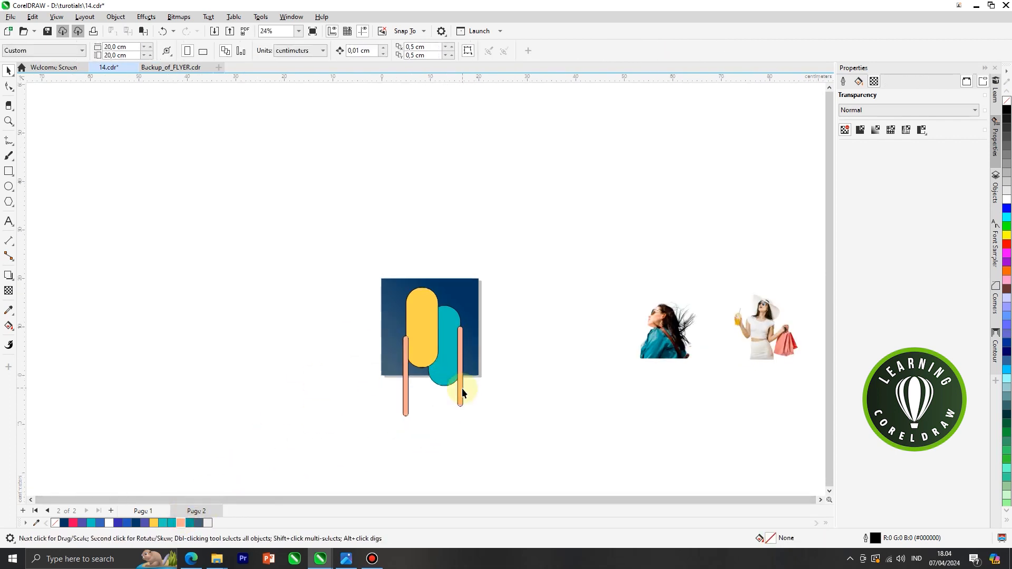
Select both capsules and both bars, and set their outline width to None.
scroll(462, 388, up, 4)
drag(263, 90, 499, 477)
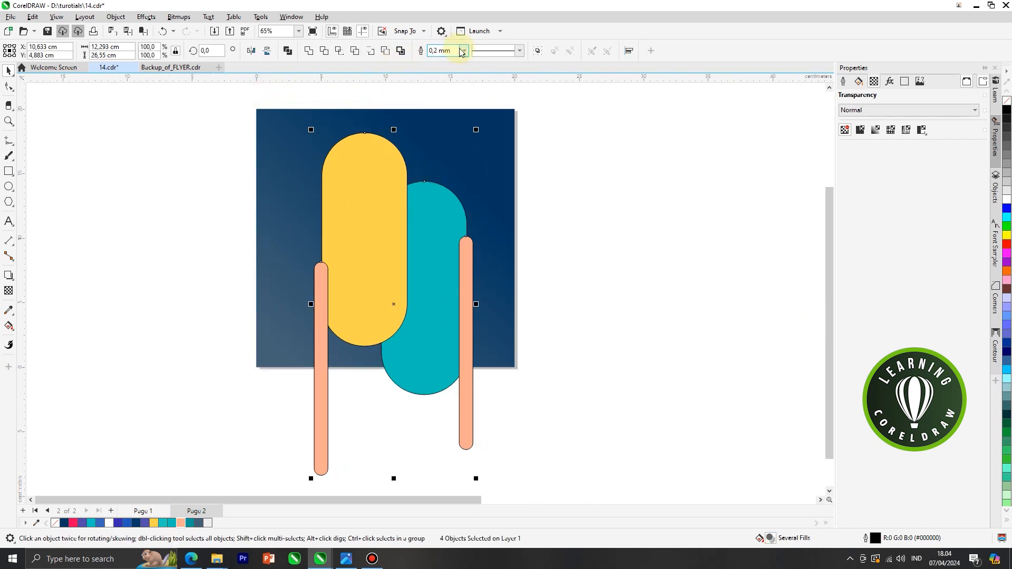
click(463, 51)
click(464, 63)
click(537, 216)
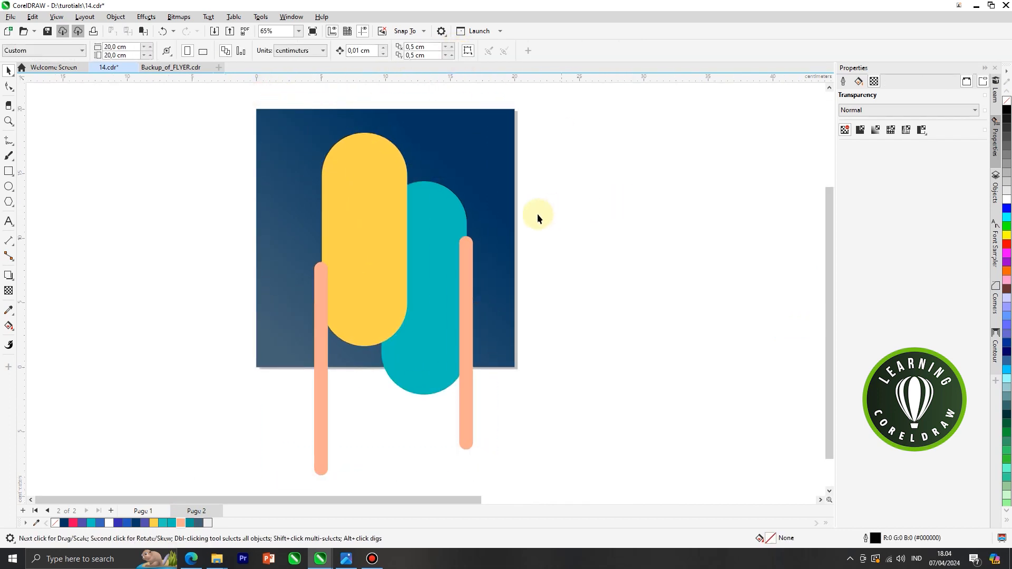
Order the teal capsule in front of the yellow one and nudge it slightly left.
click(438, 230)
right_click(429, 213)
mouse_move(490, 297)
click(607, 377)
click(366, 275)
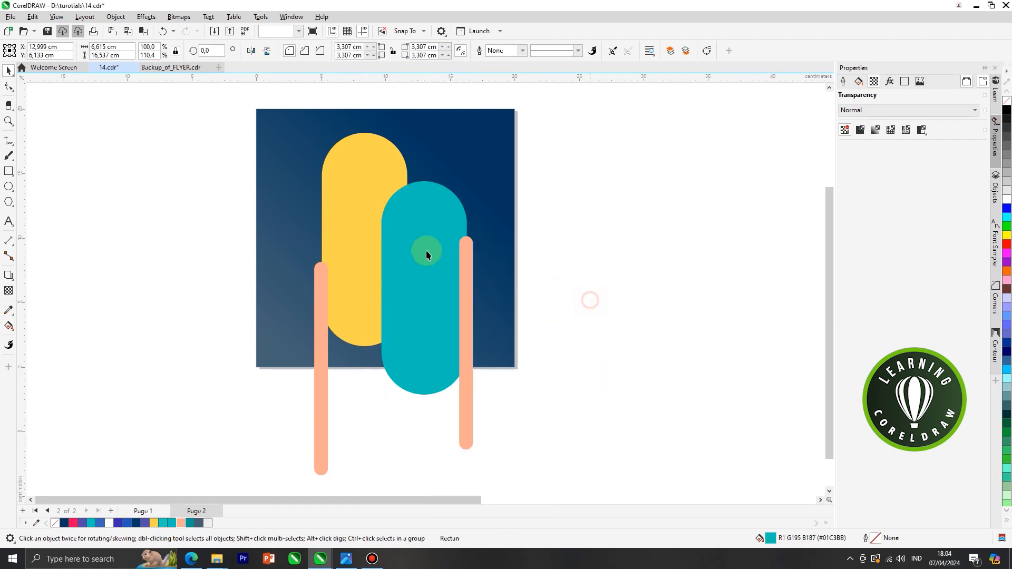
click(398, 242)
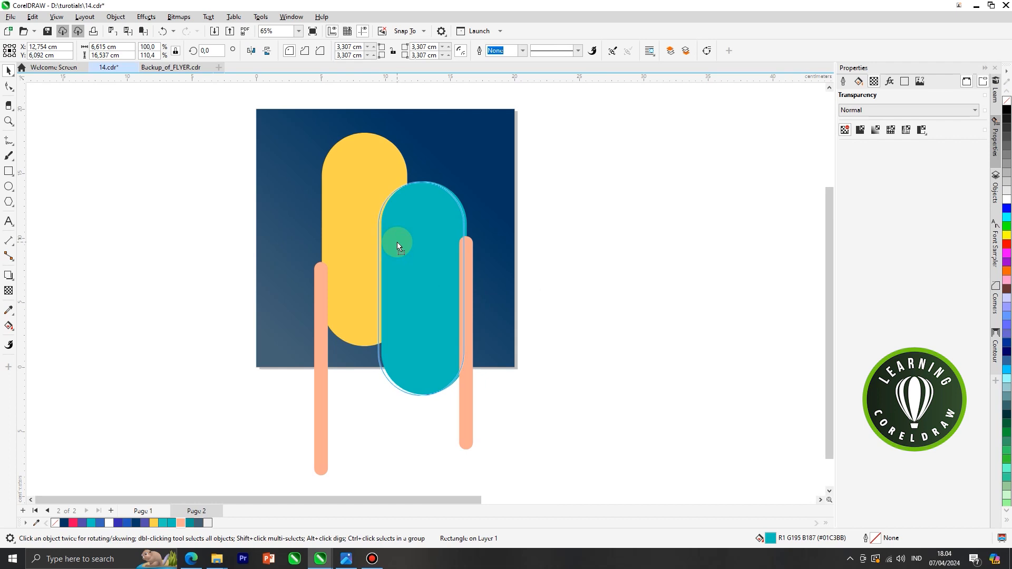
click(590, 302)
scroll(332, 296, down, 2)
scroll(333, 299, down, 1)
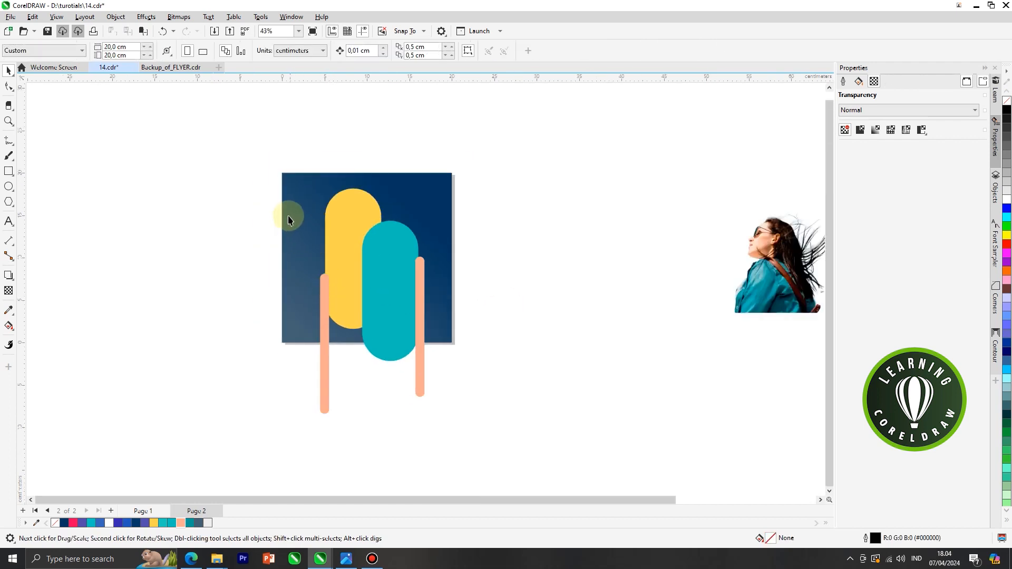
Group the yellow capsule, the teal capsule and the right peach bar.
scroll(306, 215, up, 3)
drag(239, 158, 511, 463)
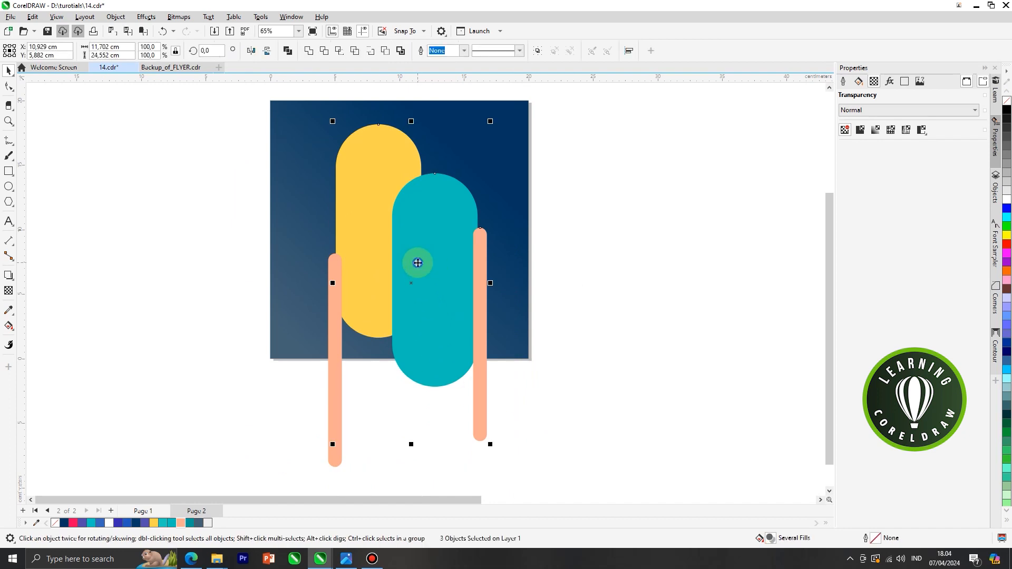
right_click(415, 262)
click(444, 291)
click(585, 290)
Try rotating the group of three shapes by 35 degrees and undo the rotation.
click(420, 275)
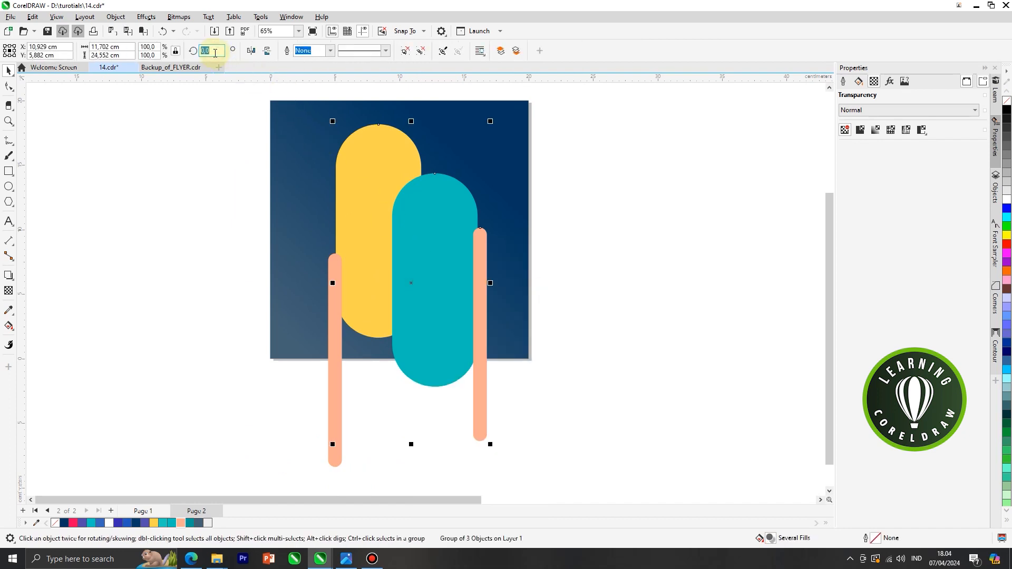
text(35)
key(Return)
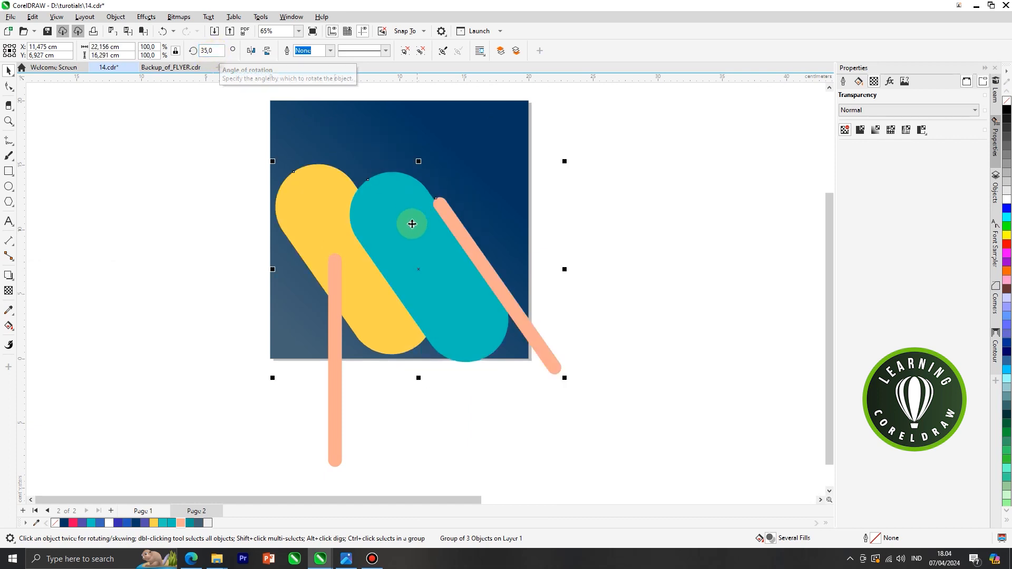
key(ctrl+z)
click(577, 273)
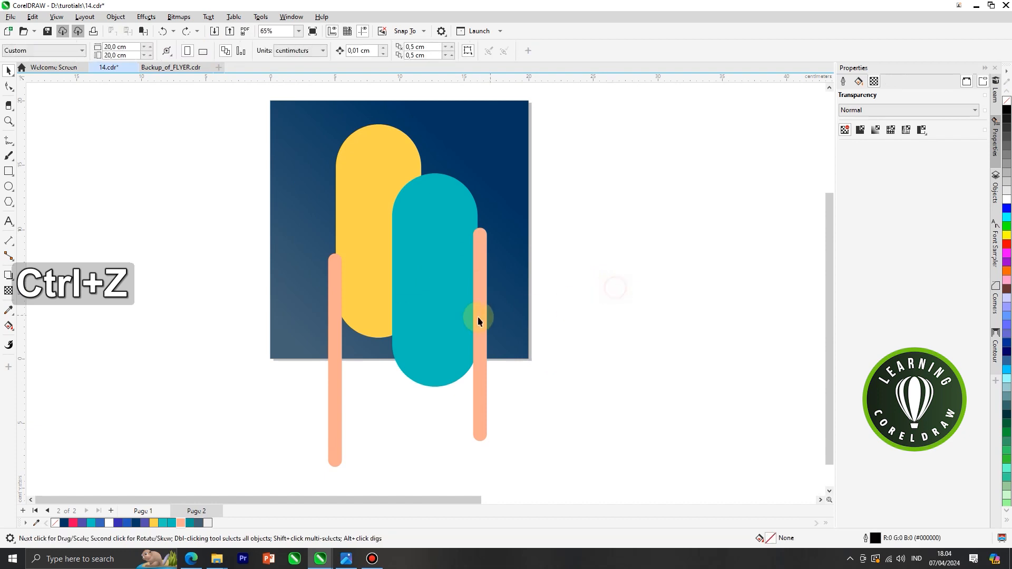
Group the left peach bar with the existing capsule group and rotate the whole group by 35 degrees.
click(479, 317)
shift+click(331, 349)
right_click(333, 349)
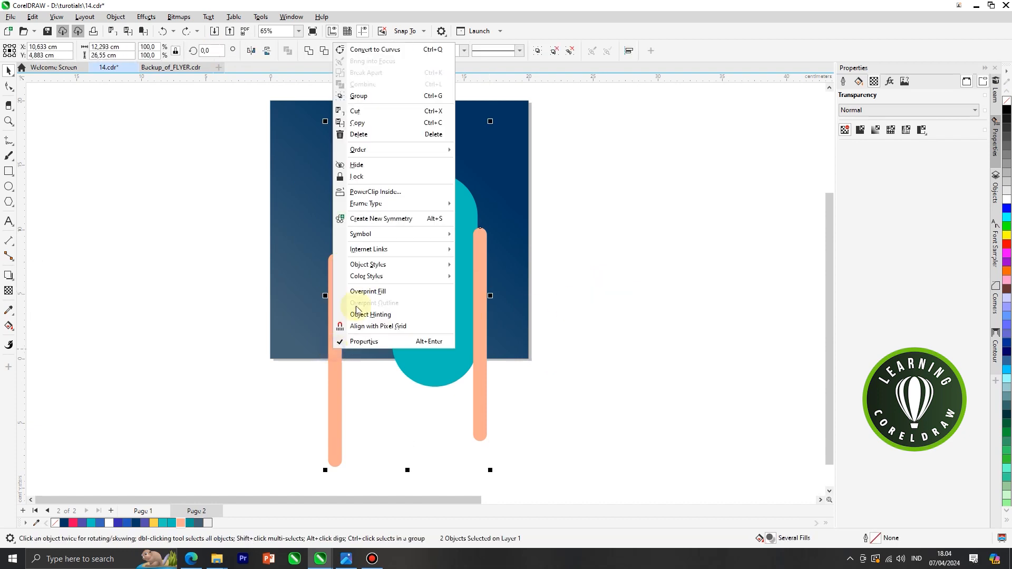
click(368, 97)
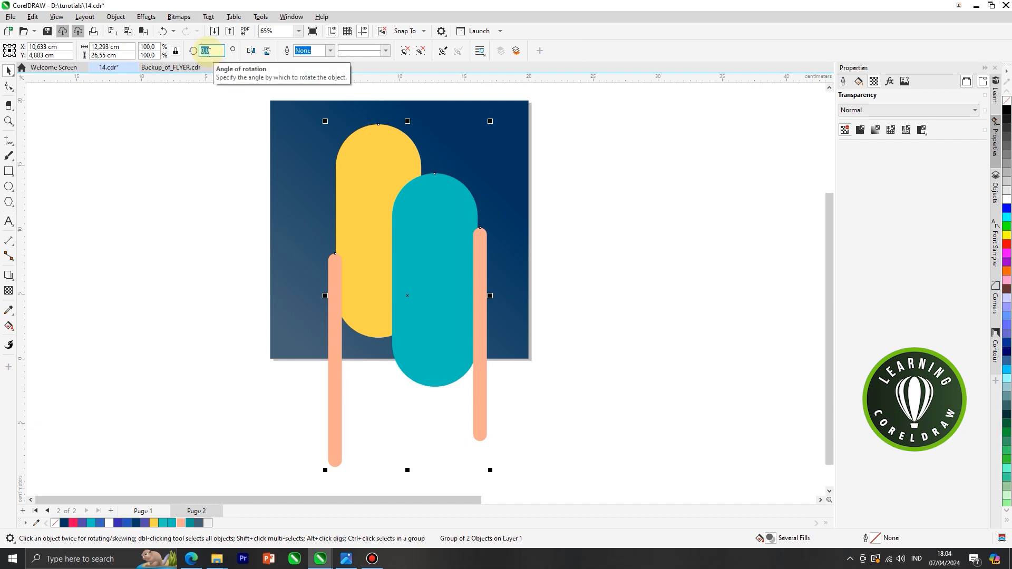
text(350)
key(Return)
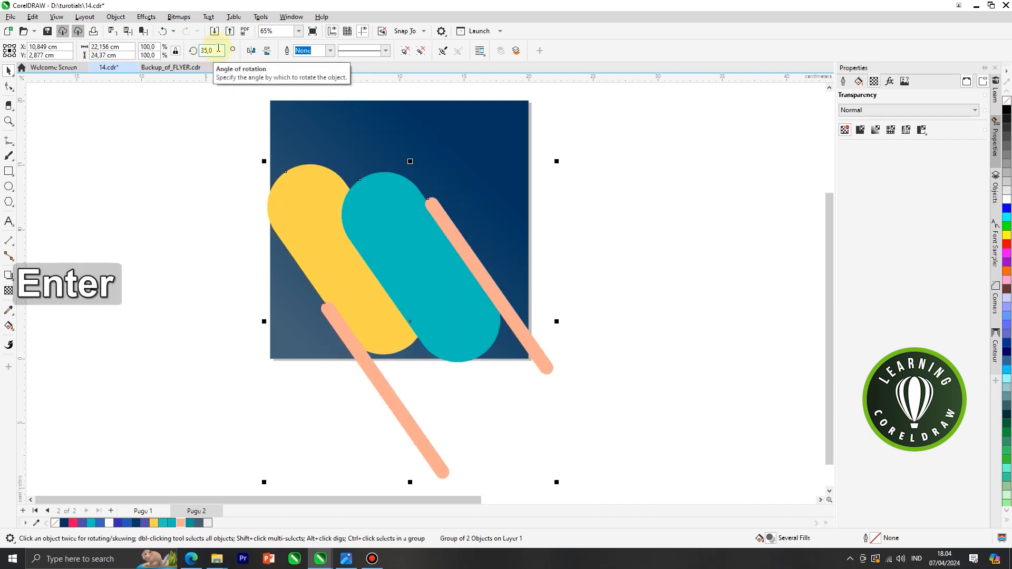
Move the rotated group toward the square's lower-right corner and enlarge it slightly so it extends past the edges.
drag(429, 289, 499, 314)
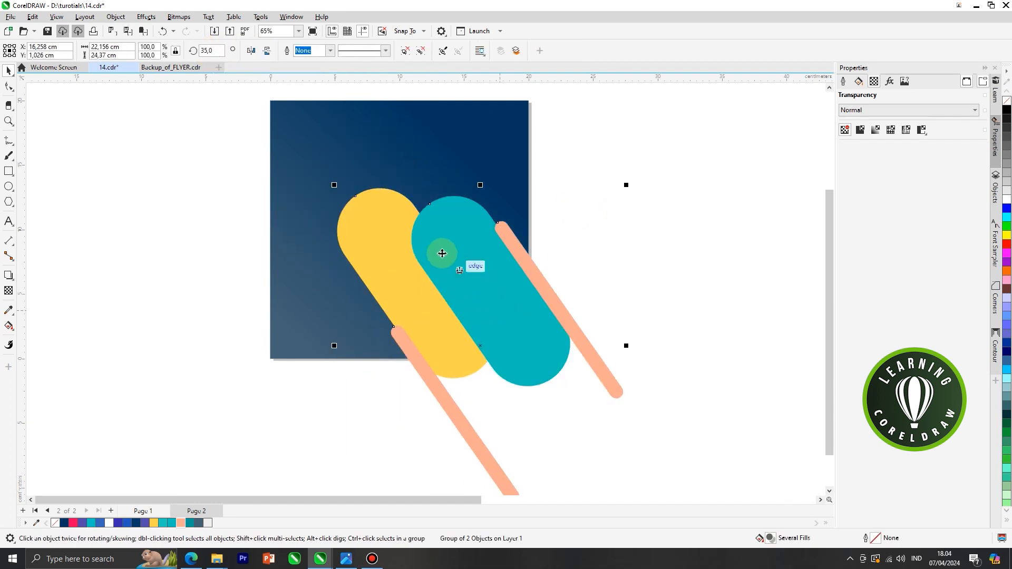
drag(335, 186, 320, 169)
drag(468, 275, 472, 296)
click(615, 264)
scroll(488, 250, down, 1)
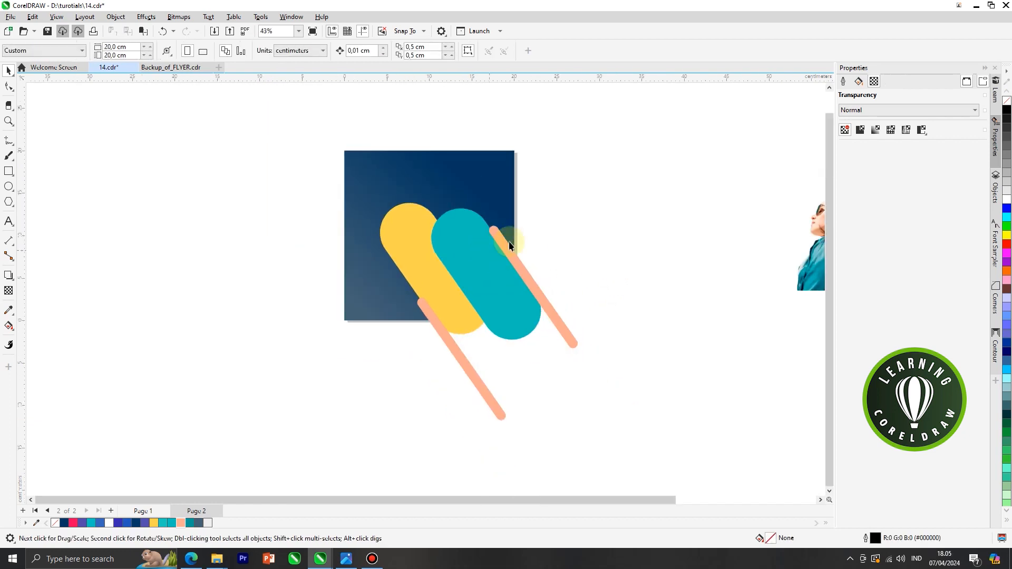
scroll(498, 229, up, 1)
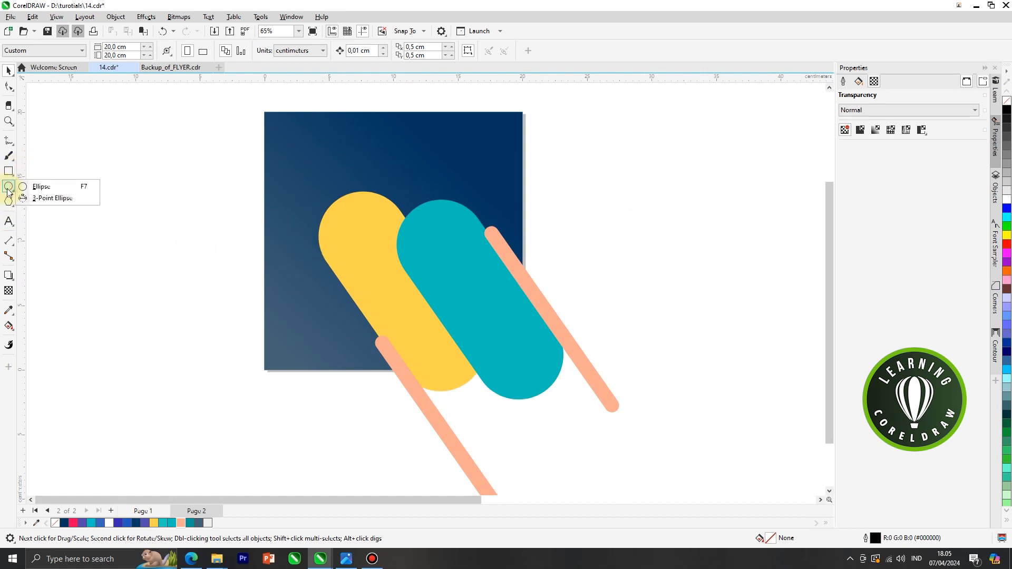
Draw a circle about 5.84 cm in diameter overlapping the yellow capsule's left edge and shift it slightly up and left.
click(38, 187)
drag(296, 261, 372, 321)
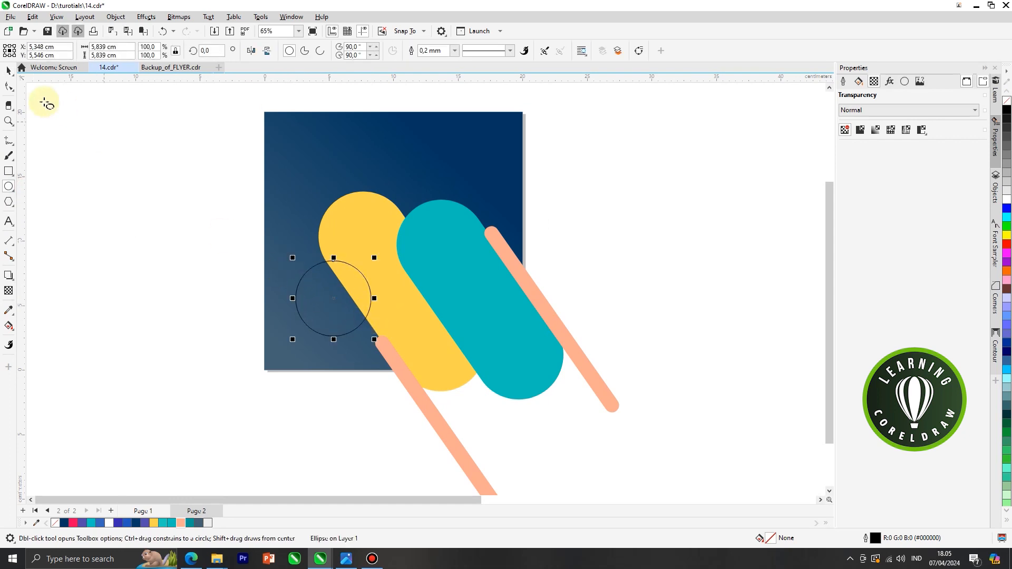
click(7, 73)
drag(340, 282, 314, 299)
key(ctrl+z)
click(314, 299)
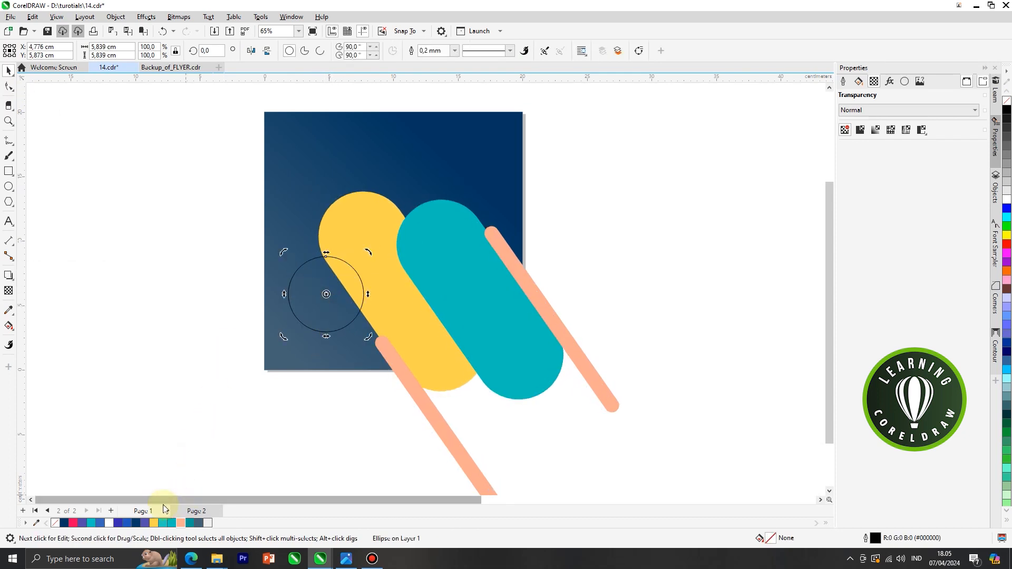
Fill the circle with teal and remove its outline.
click(171, 522)
click(304, 301)
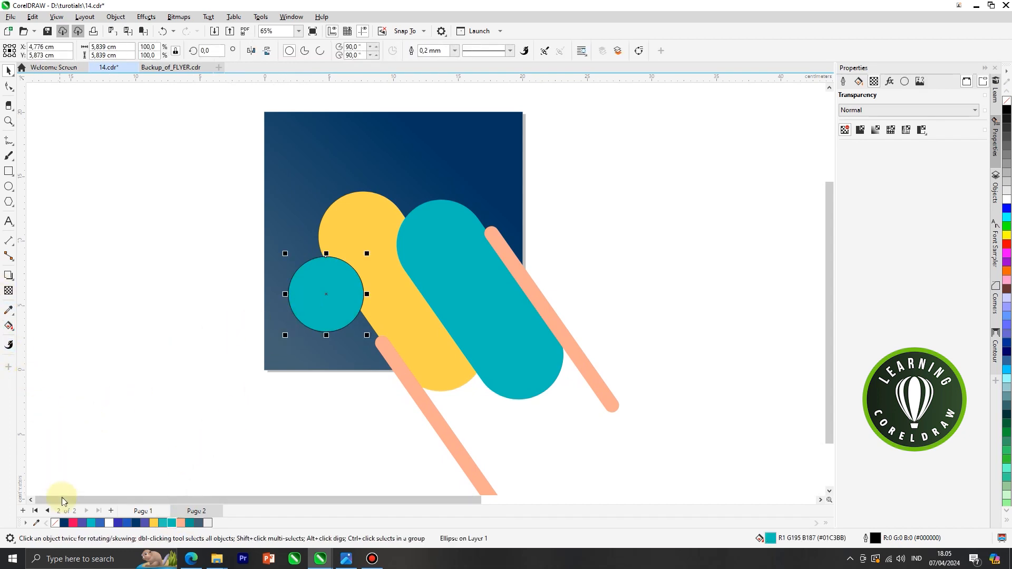
right_click(55, 522)
Apply a vertical linear gradient to the teal circle, from its teal at the upper edge to a darker teal at the lower edge.
click(6, 328)
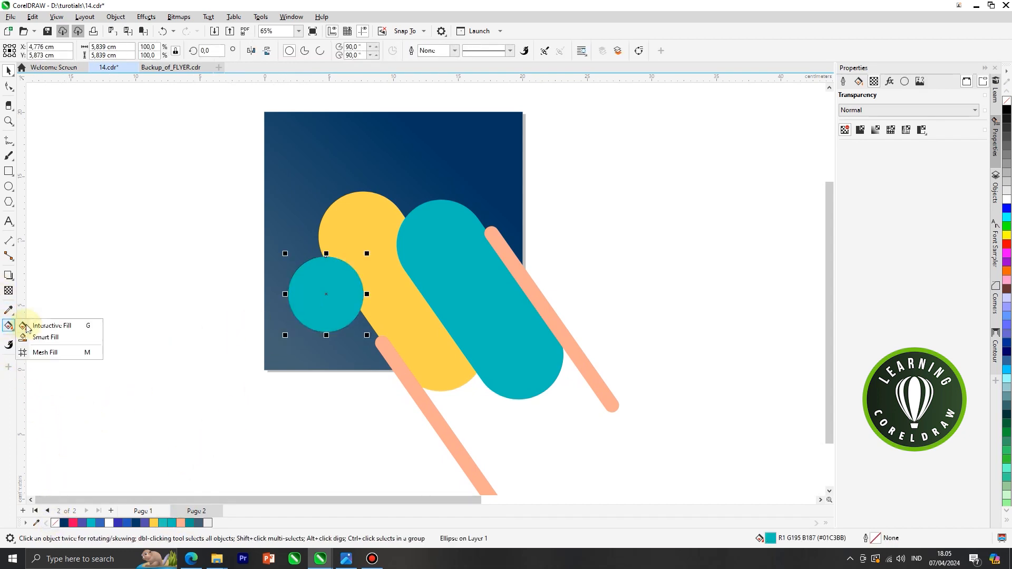
click(32, 323)
drag(326, 262, 325, 322)
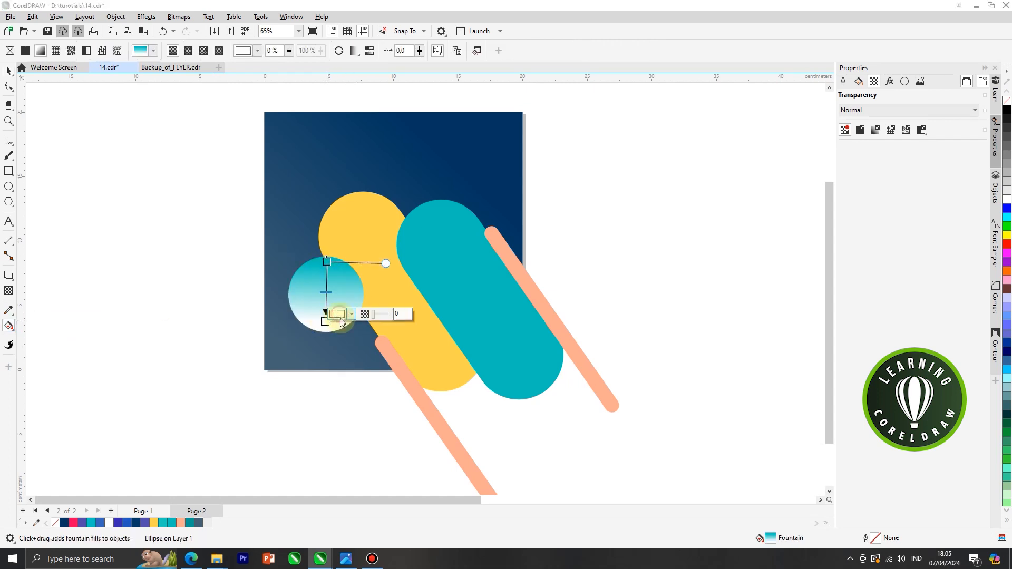
click(340, 317)
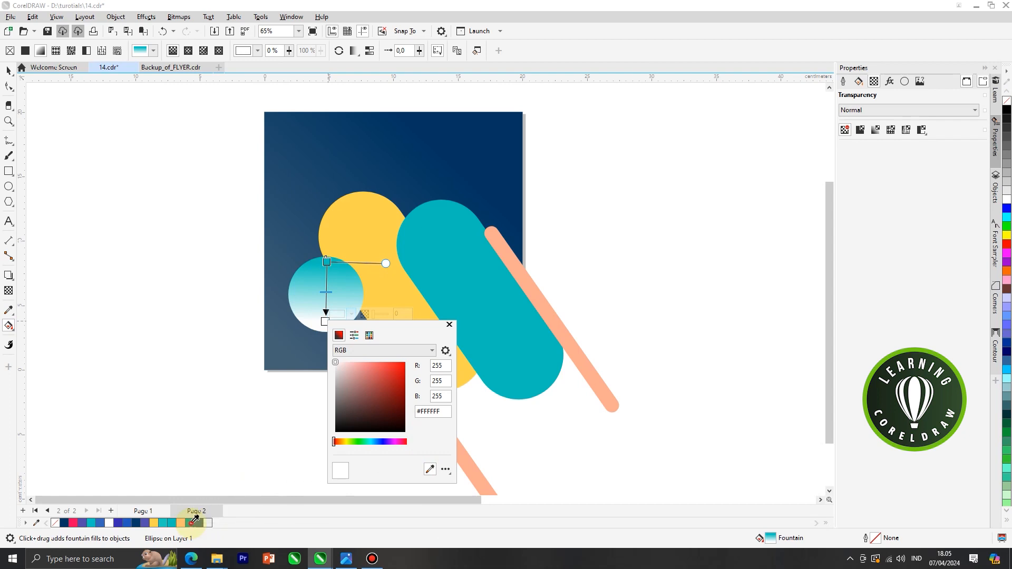
click(191, 522)
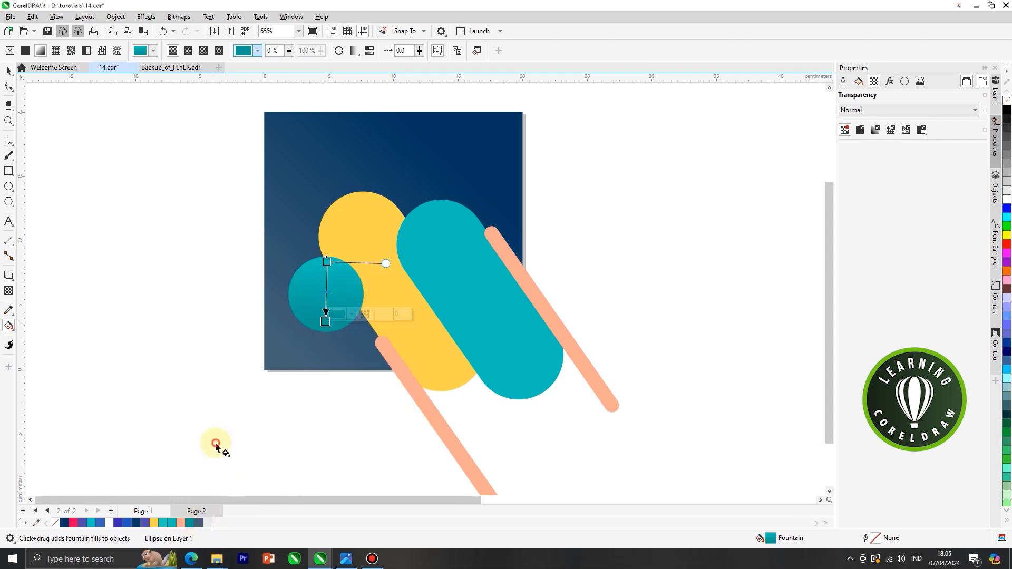
Copy the circle's teal gradient onto the teal capsule with the Attributes Eyedropper and deselect everything.
click(9, 310)
click(54, 322)
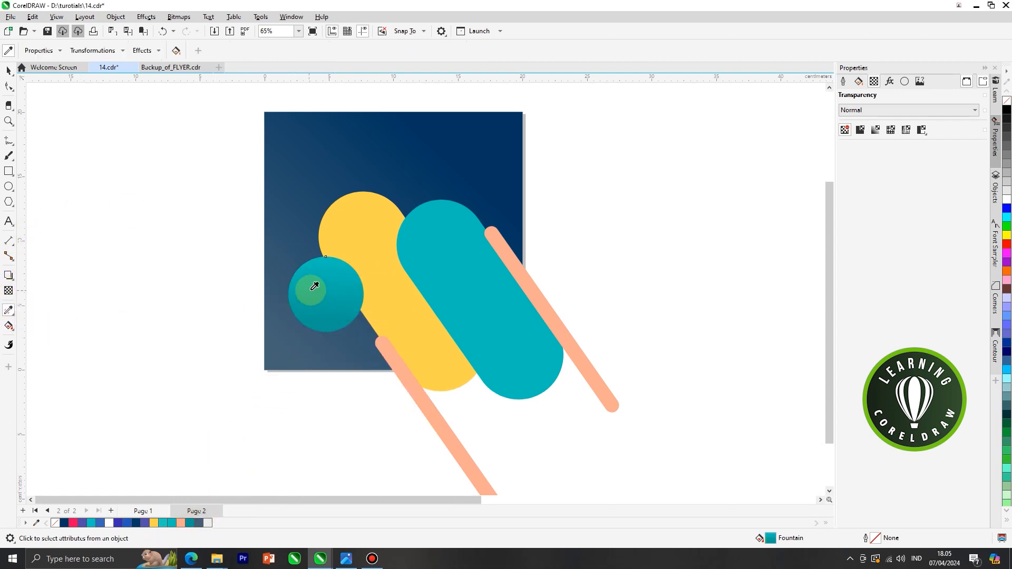
click(436, 264)
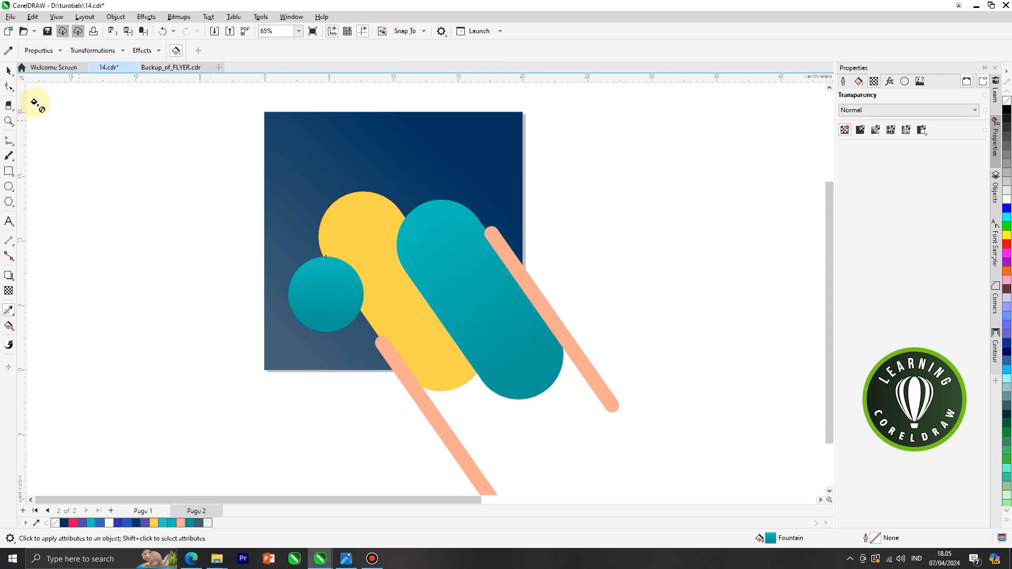
click(8, 70)
click(531, 247)
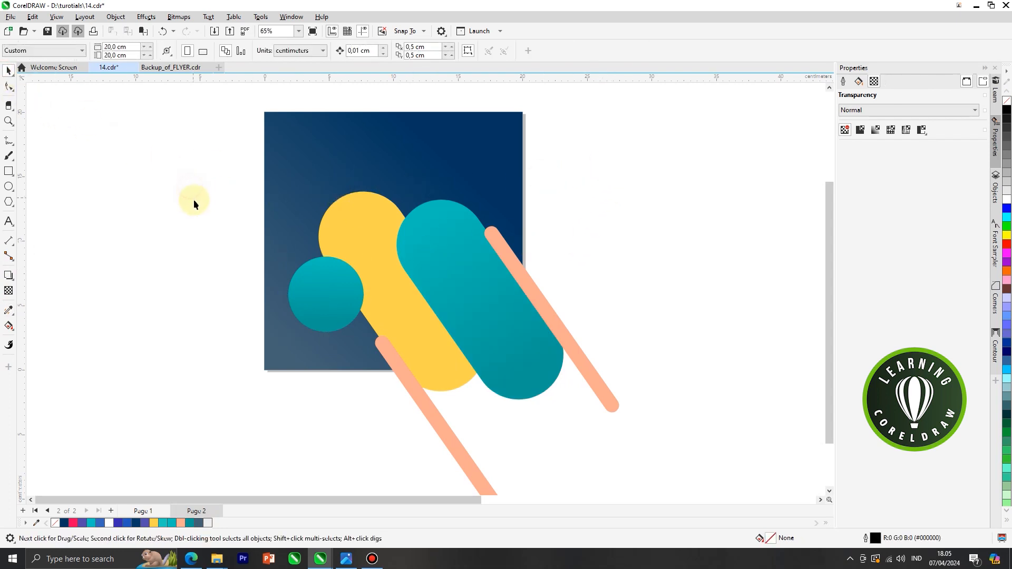
Select the woman's photo hidden behind the capsules and bring it to the front of the layer.
scroll(203, 212, down, 2)
drag(643, 266, 354, 290)
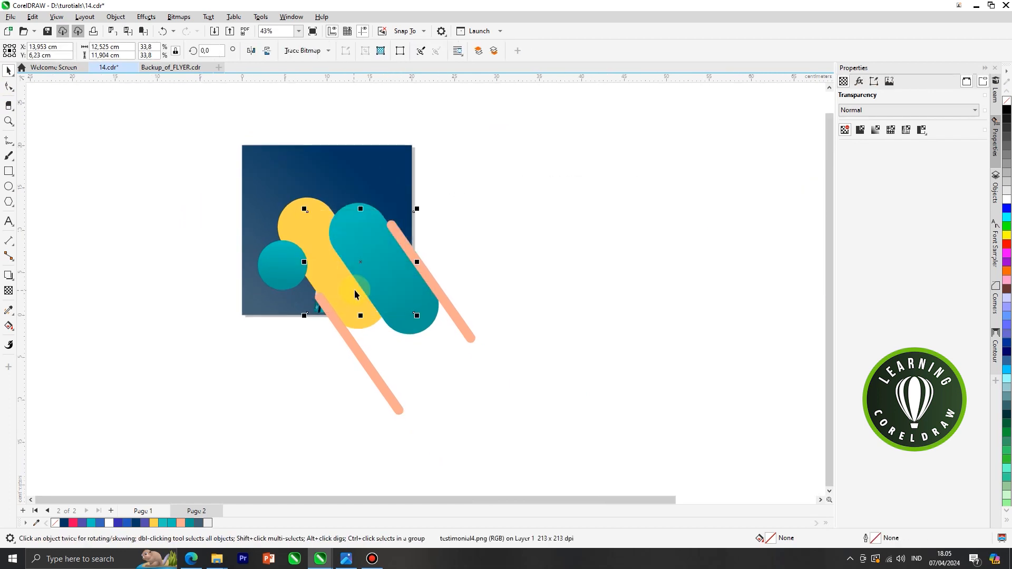
scroll(354, 291, up, 1)
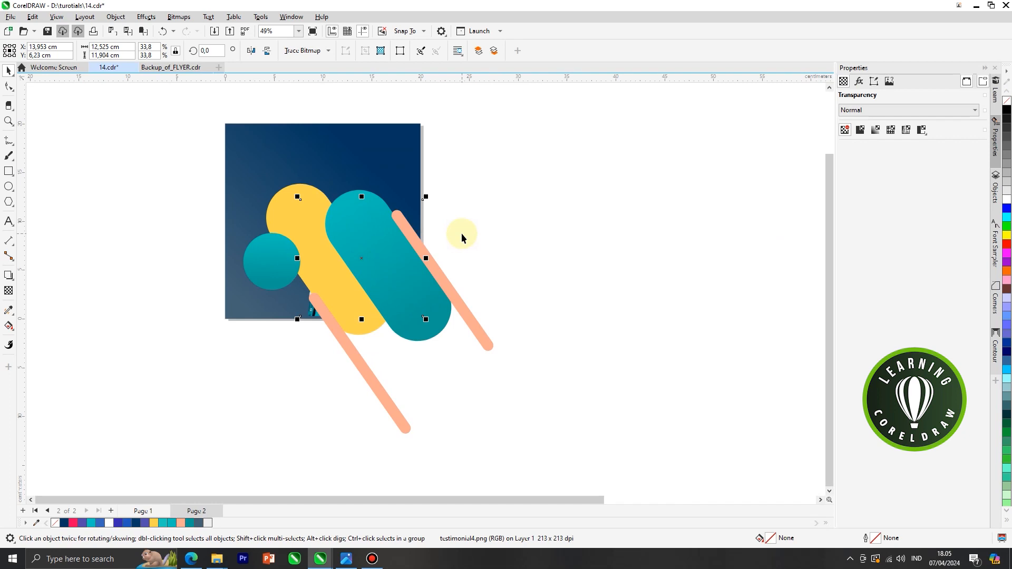
key(shift+Page_Up)
Ungroup the capsule-and-bar group and reposition the woman's photo over the teal capsule.
drag(426, 268, 606, 249)
click(448, 286)
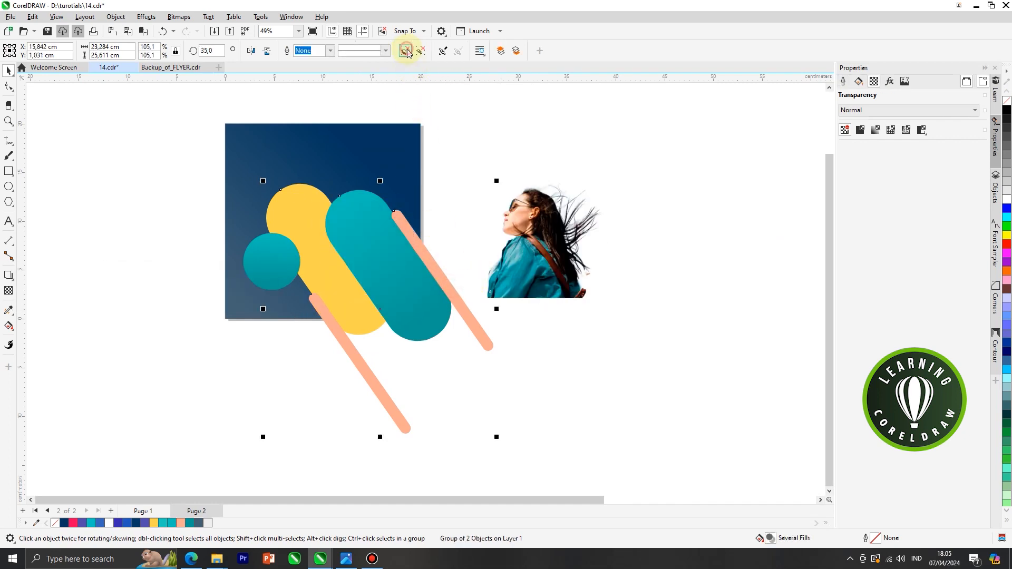
drag(501, 235, 375, 259)
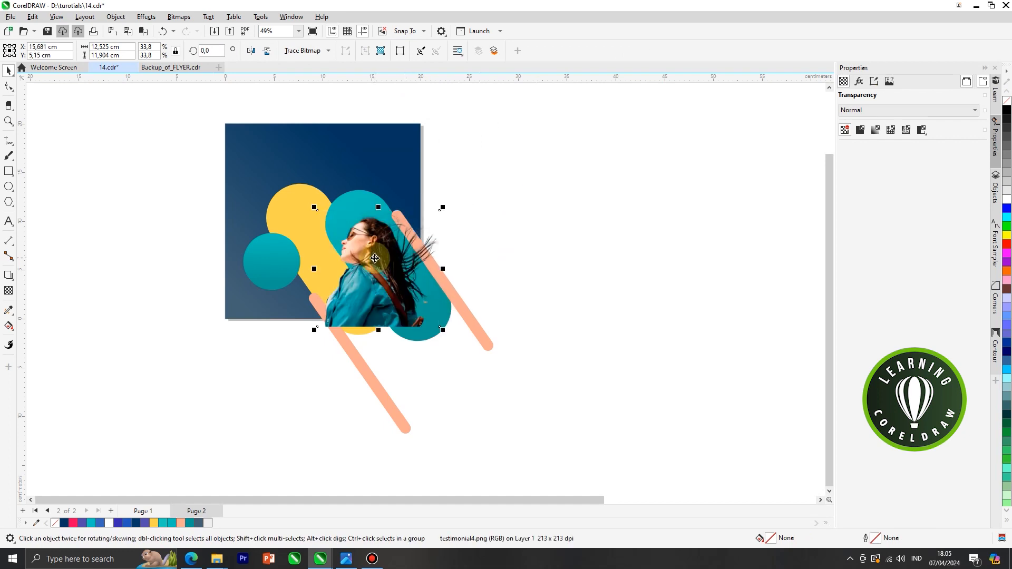
Bring the left peach bar to the front, over the woman's photo.
scroll(375, 259, up, 1)
click(354, 392)
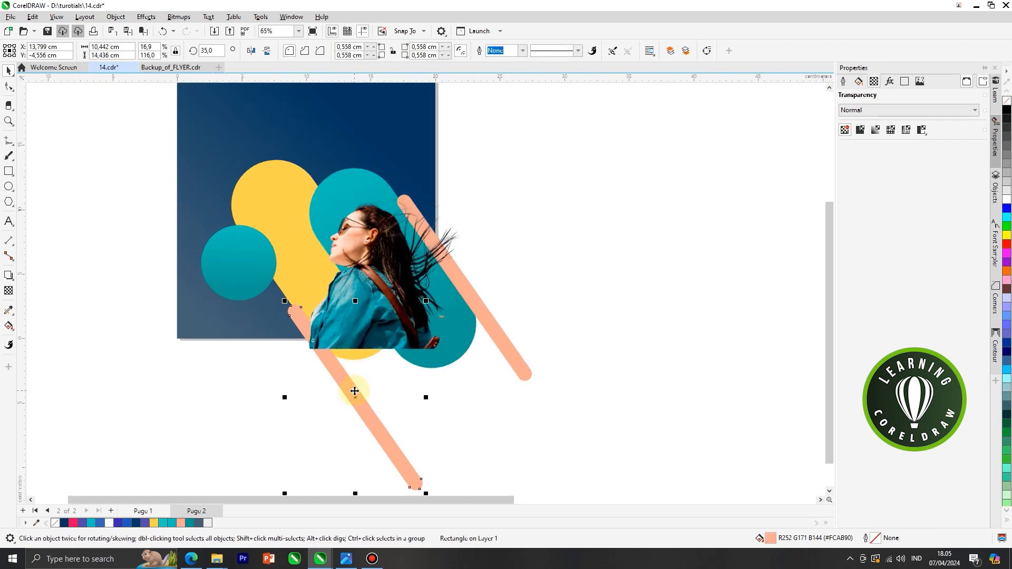
key(shift+Page_Up)
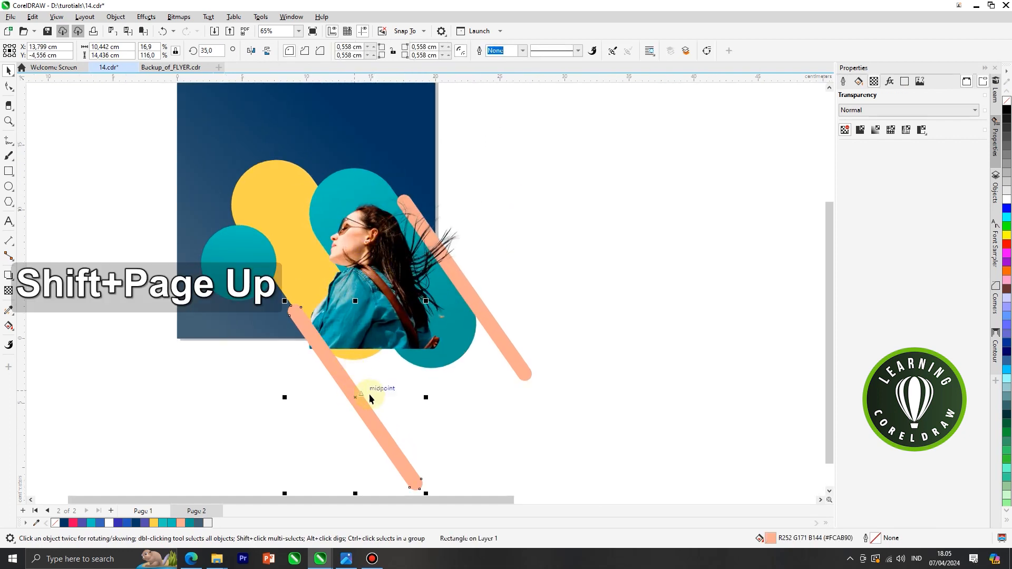
Ungroup the remaining capsules and bar, and bring the right peach bar to the front, over the woman's photo.
click(514, 356)
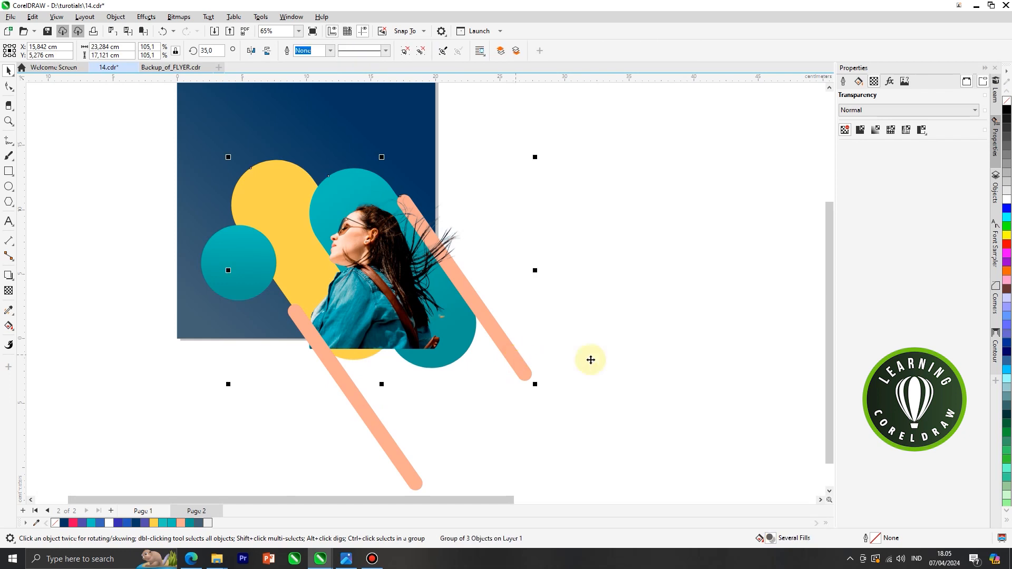
key(ctrl+z)
click(405, 52)
click(502, 346)
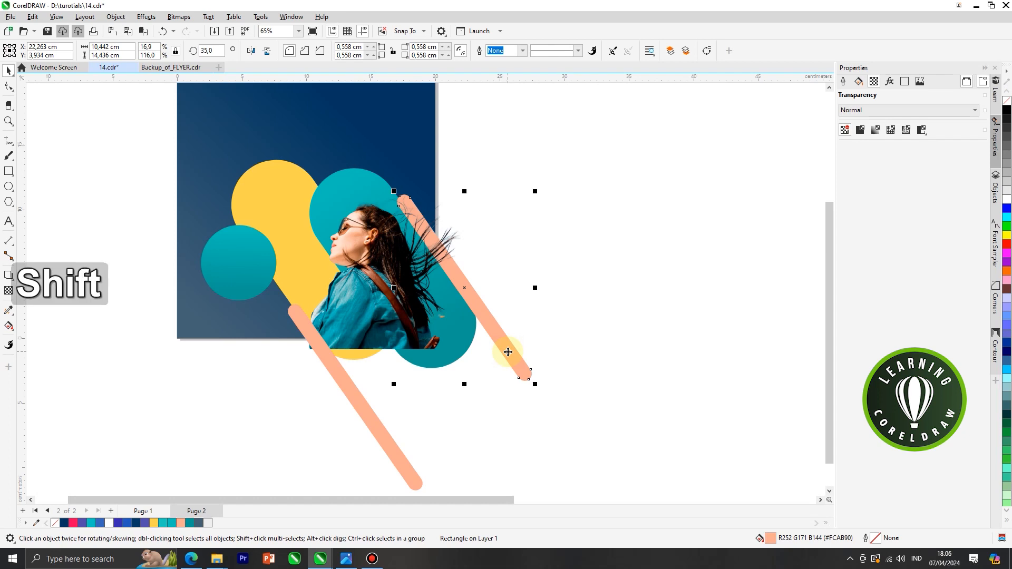
key(shift+Page_Up)
click(613, 280)
scroll(614, 280, down, 1)
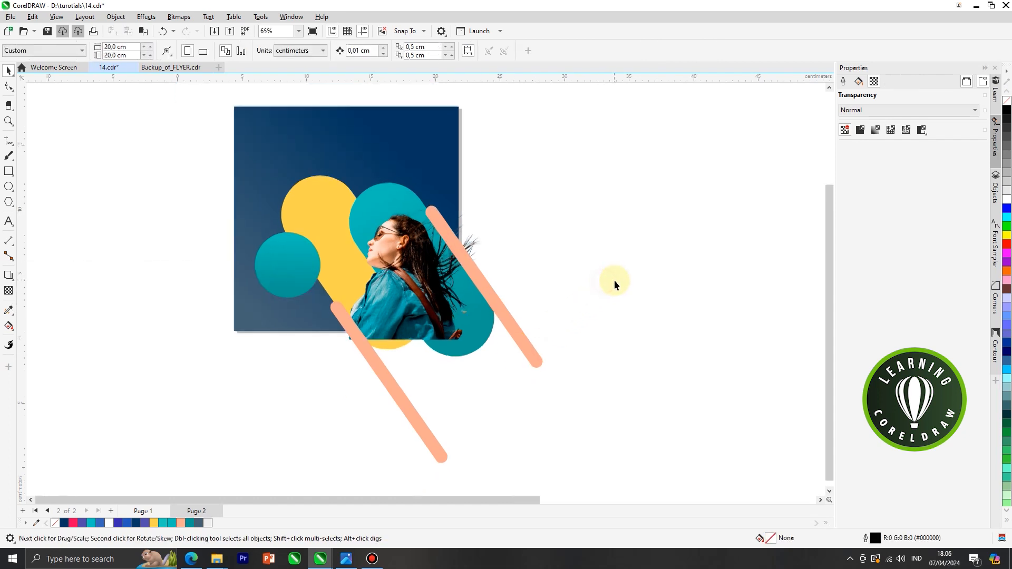
Duplicate the teal circle, scale the copy to about 2.63 cm, and place it at the original's lower-right edge.
scroll(319, 286, up, 1)
click(319, 285)
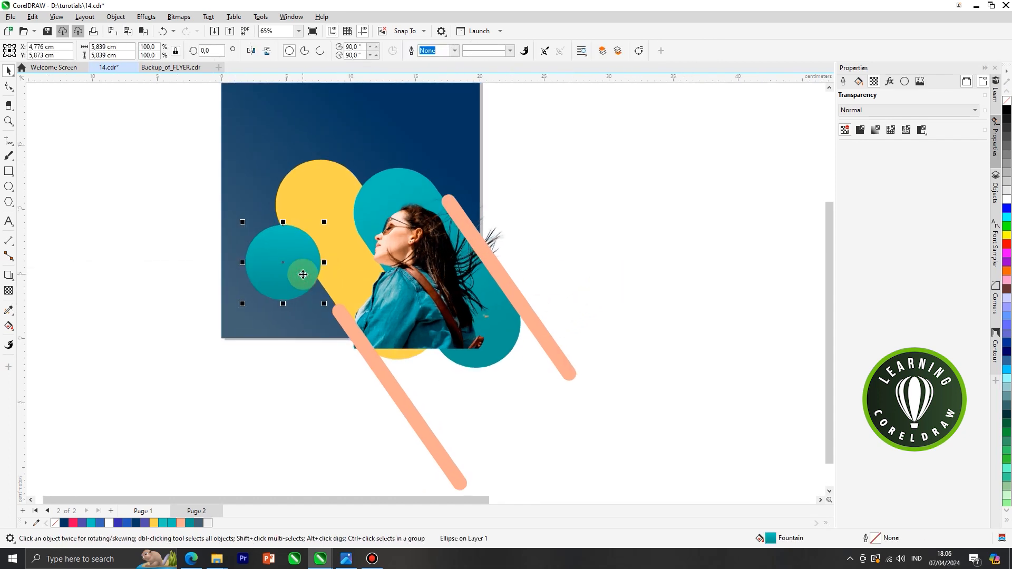
right_click(295, 259)
click(323, 293)
right_click(160, 243)
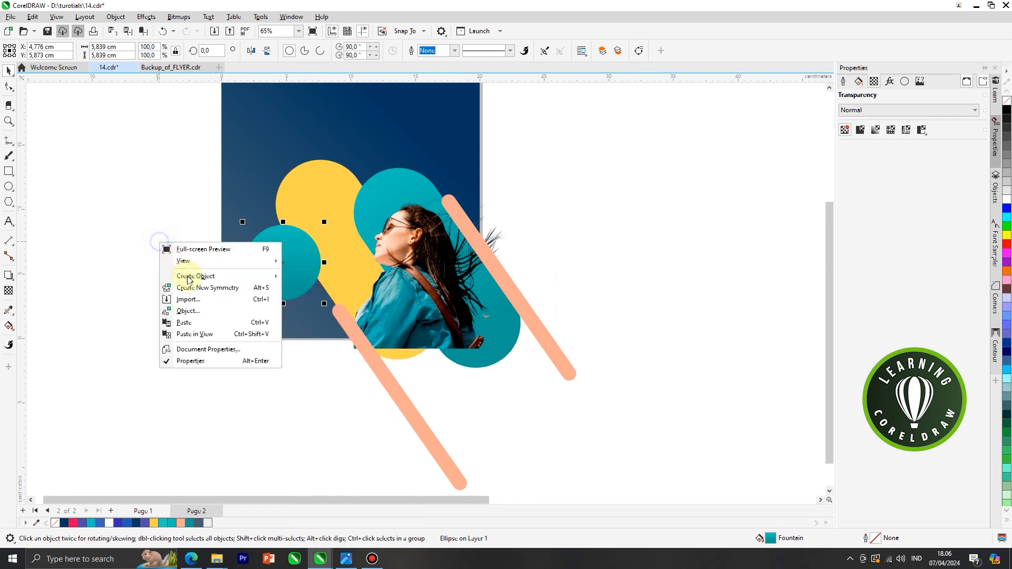
click(201, 323)
drag(325, 222, 328, 279)
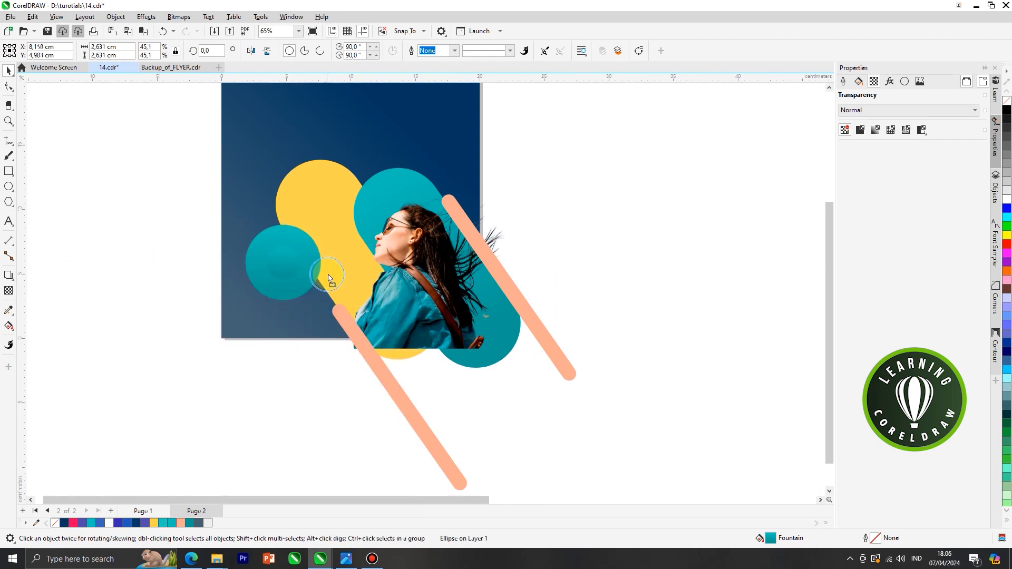
drag(325, 277, 315, 281)
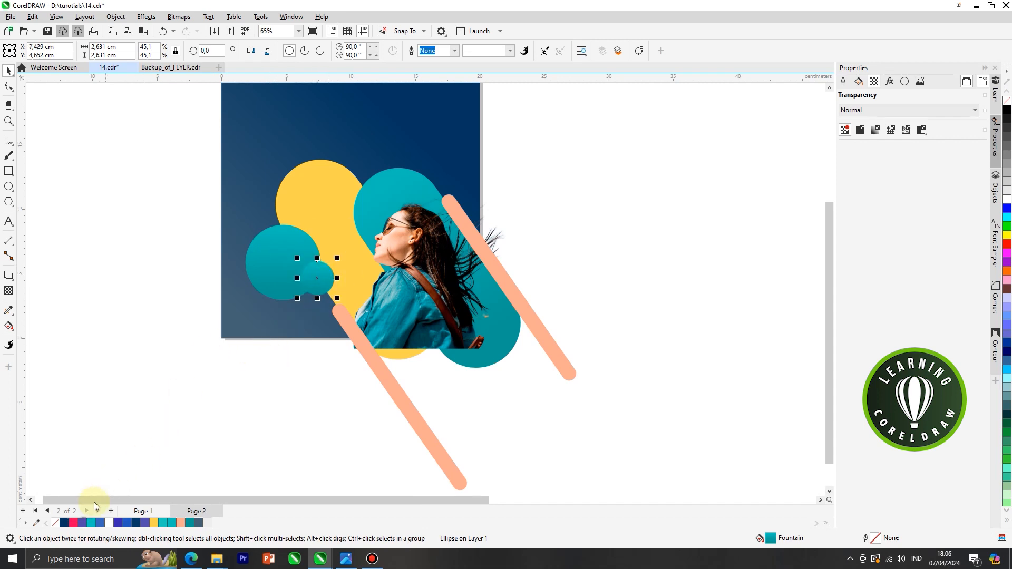
Fill the small circle with pinkish red (#FD005B) and order it just in front of the background square, behind the teal circle.
click(75, 522)
right_click(313, 286)
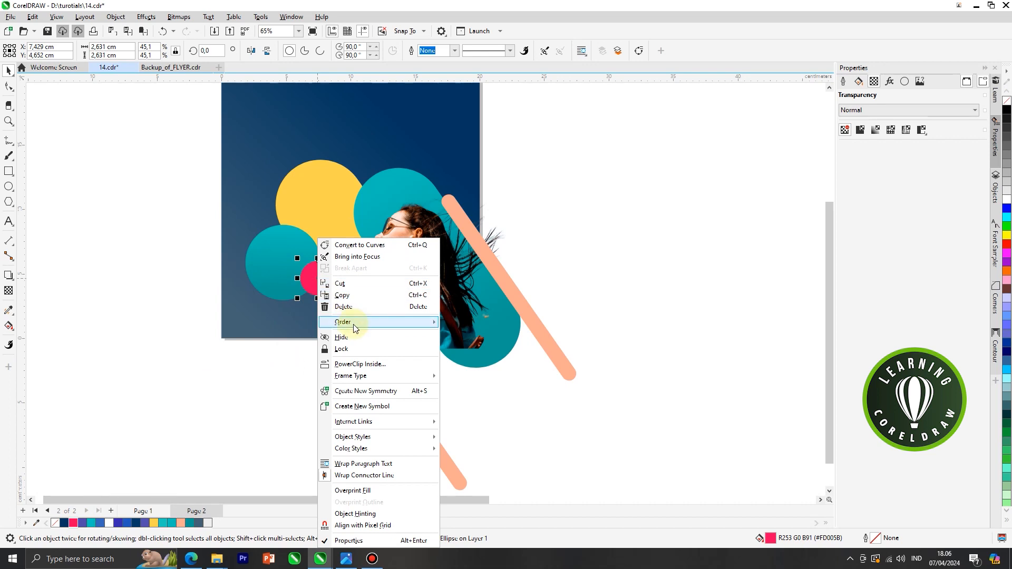
mouse_move(380, 322)
click(473, 401)
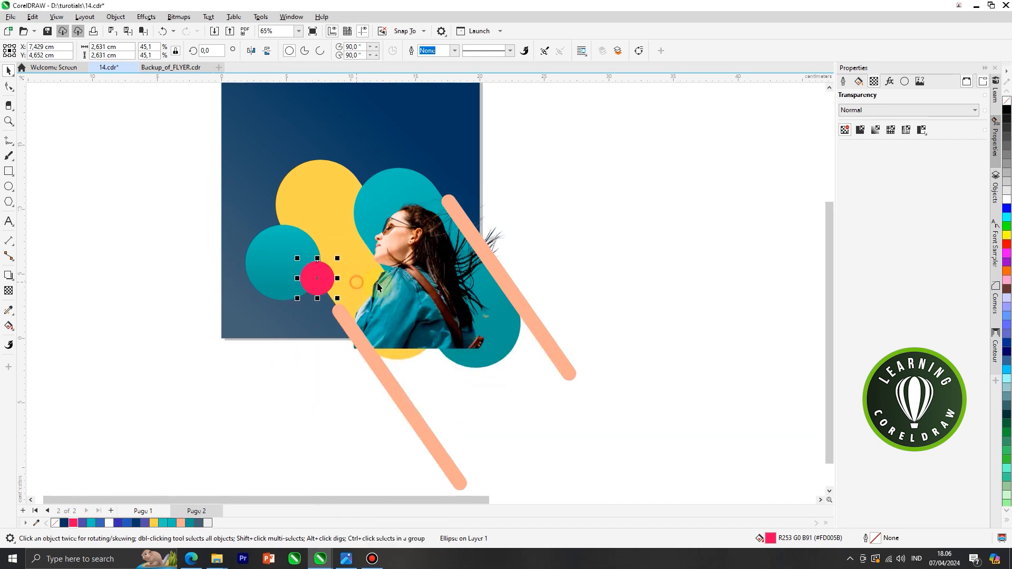
right_click(331, 276)
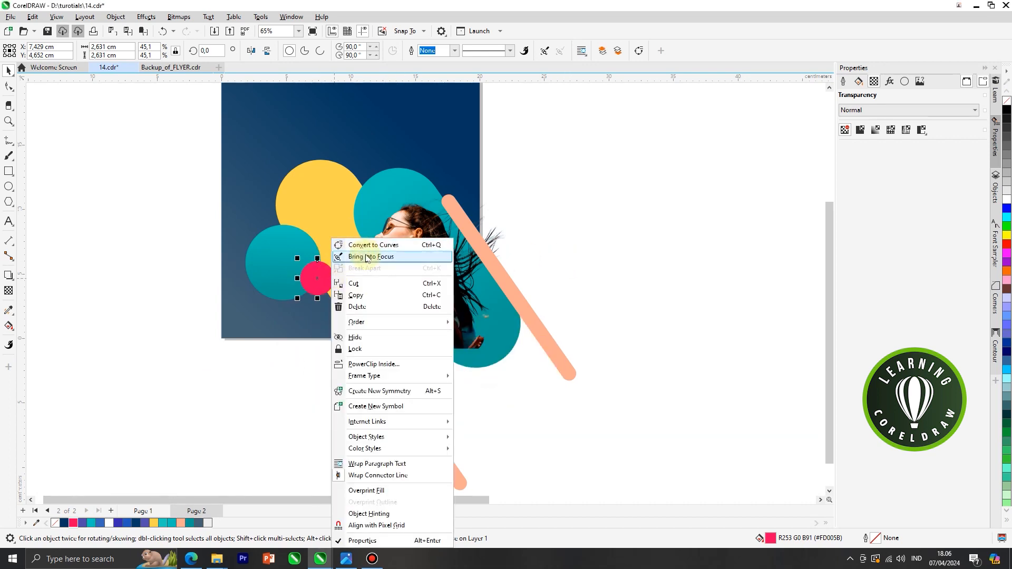
mouse_move(412, 325)
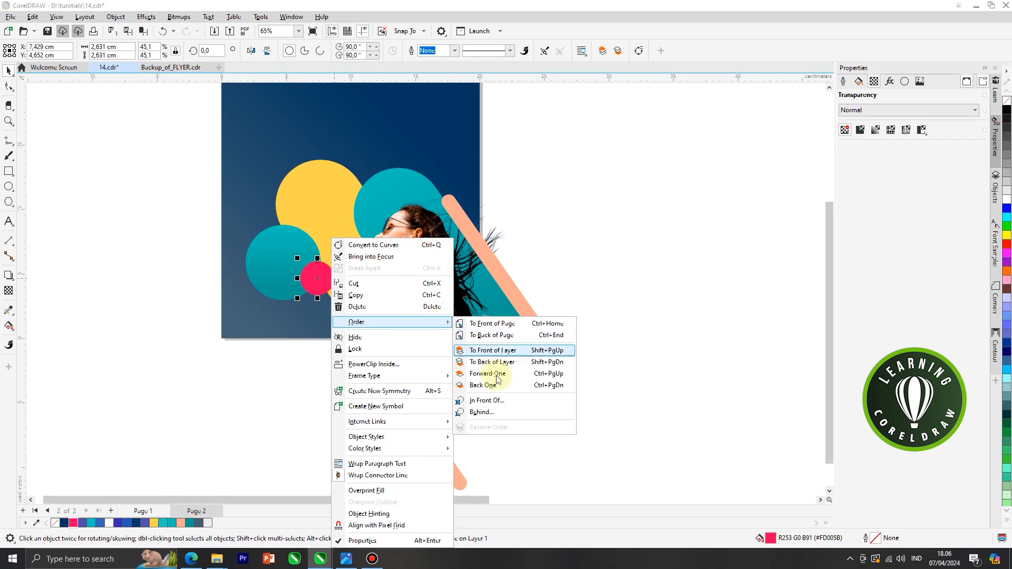
click(495, 399)
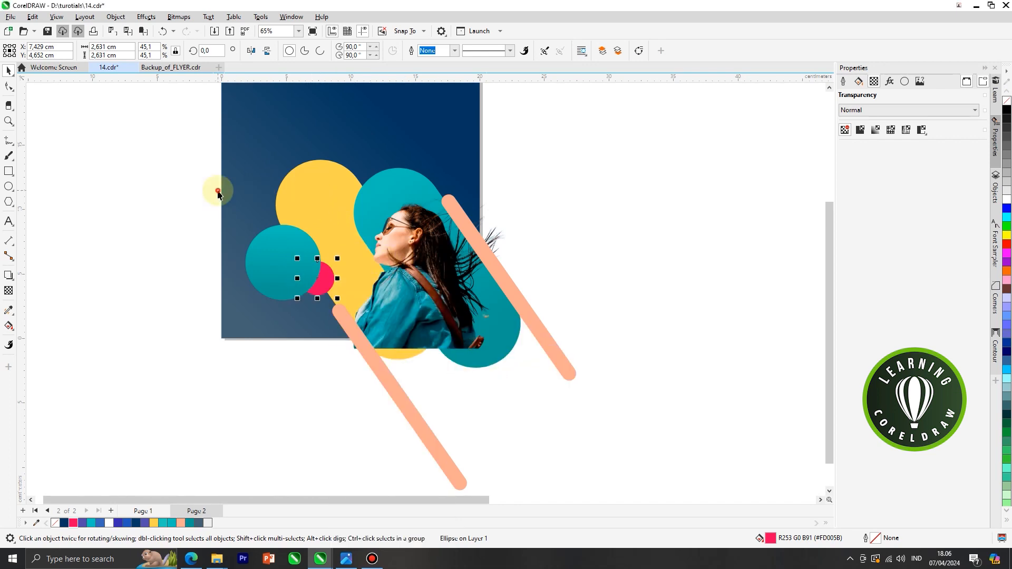
click(593, 238)
scroll(600, 233, down, 1)
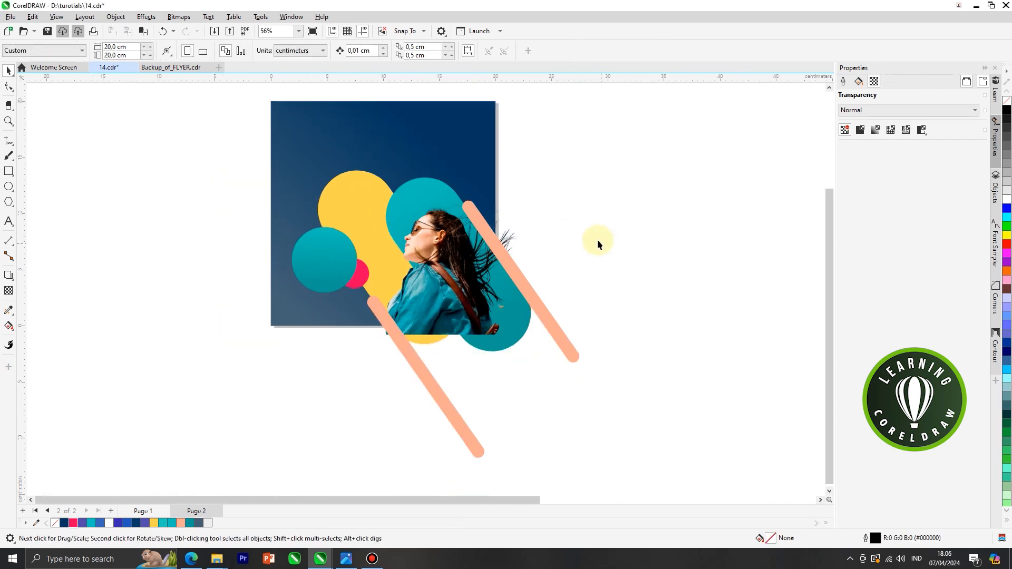
Draw a circle about 1.39 cm in diameter above the teal circle's left side, filled yellow (#FFD34E) with no outline.
scroll(391, 157, up, 1)
click(582, 194)
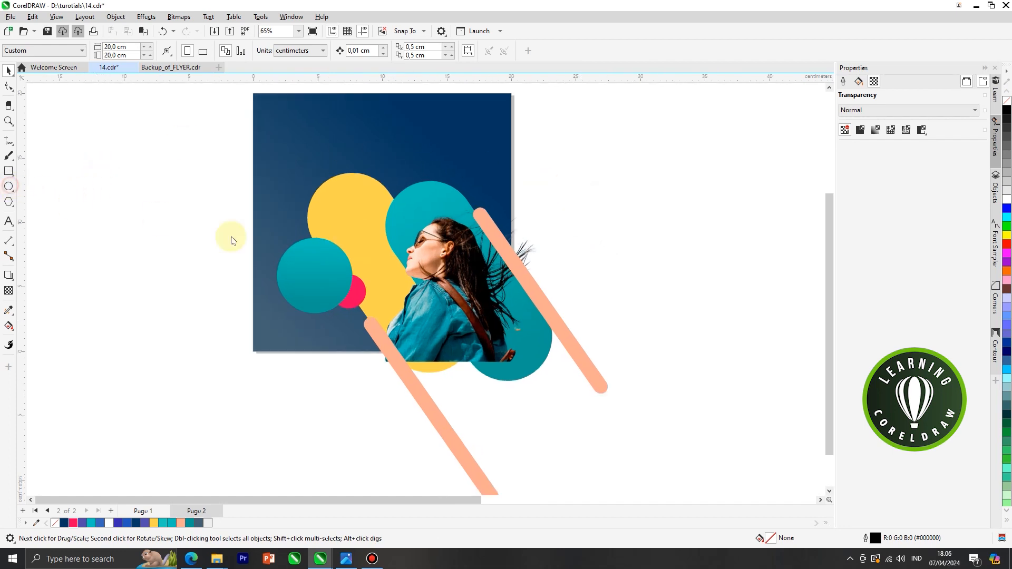
scroll(232, 241, up, 1)
drag(267, 225, 289, 246)
click(154, 523)
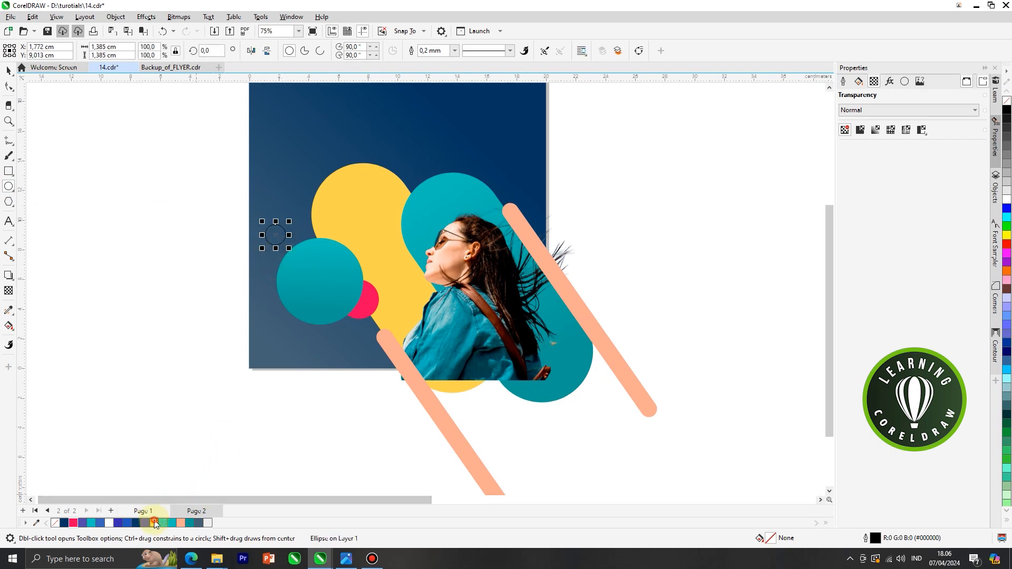
right_click(55, 522)
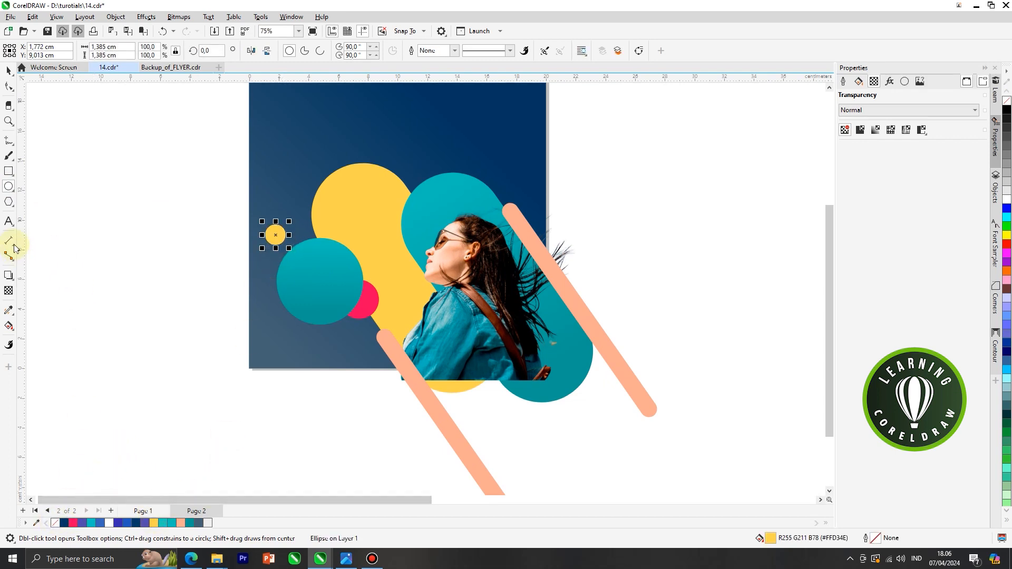
Add the text "X" in 24 pt Arial just above the small yellow circle.
click(8, 222)
click(292, 214)
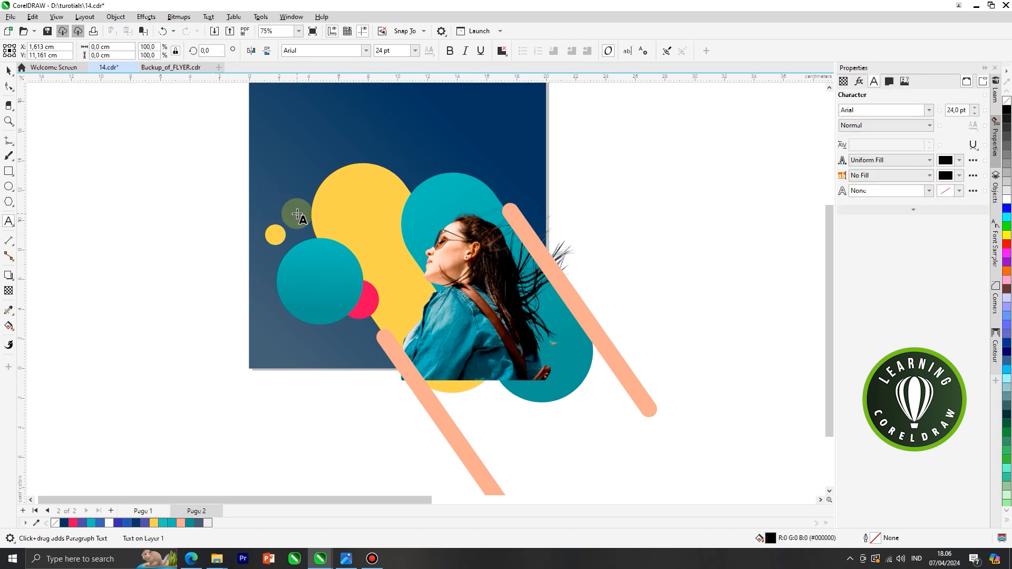
key(shift)
text(X)
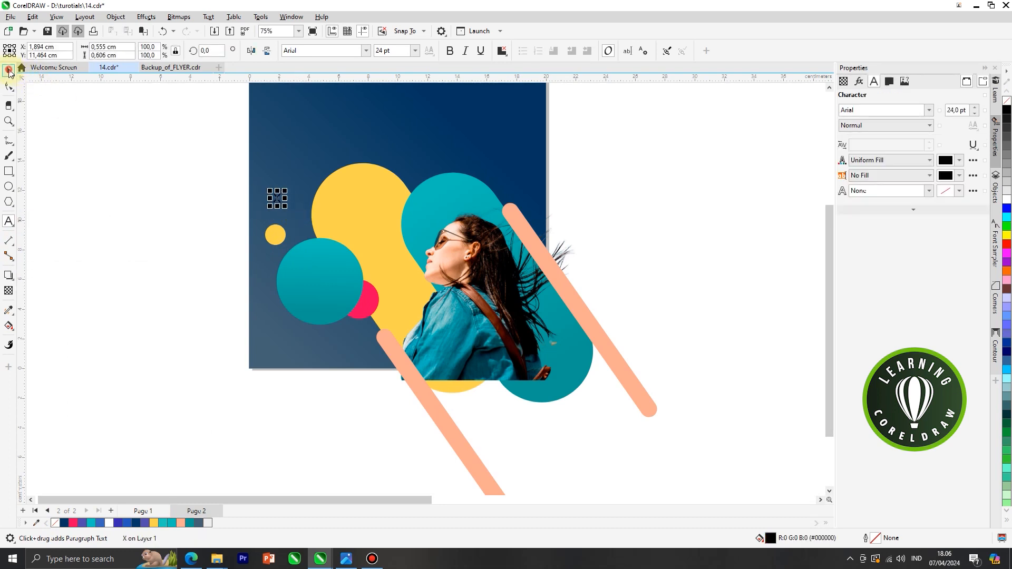
click(8, 70)
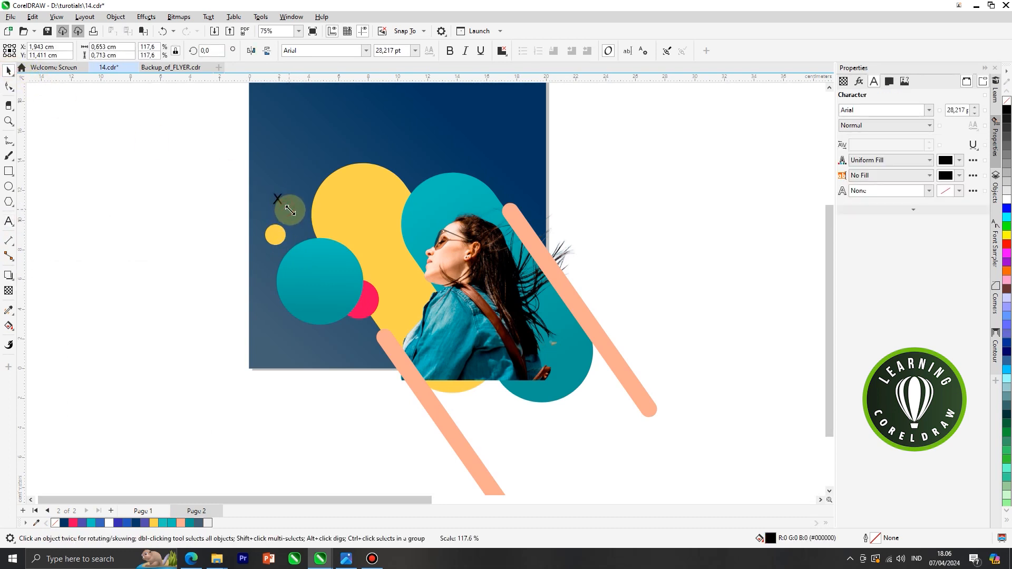
Enlarge the X to about 29.6 pt and make it bold yellow (#FFD34E).
drag(290, 211, 292, 213)
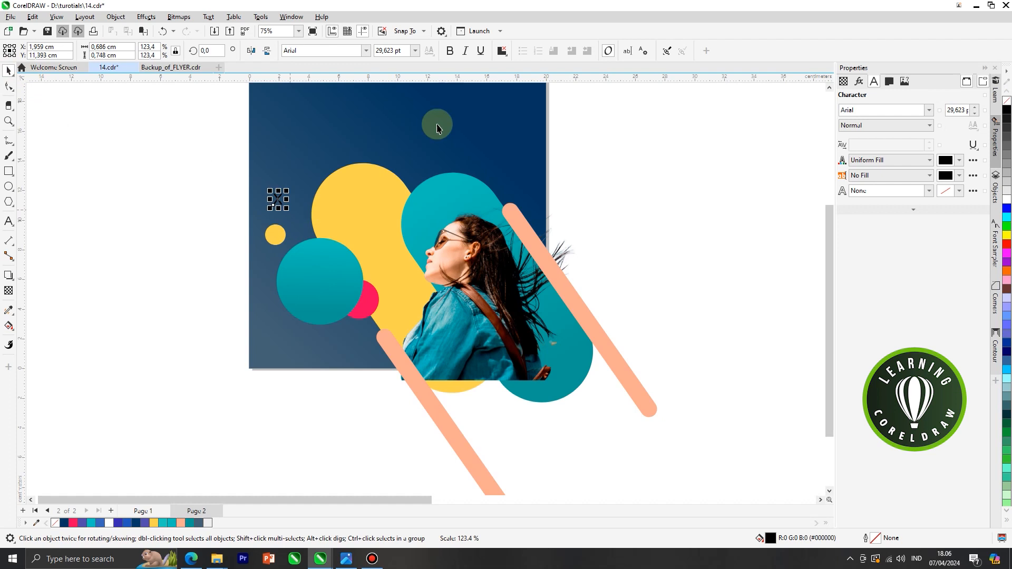
click(158, 522)
click(200, 427)
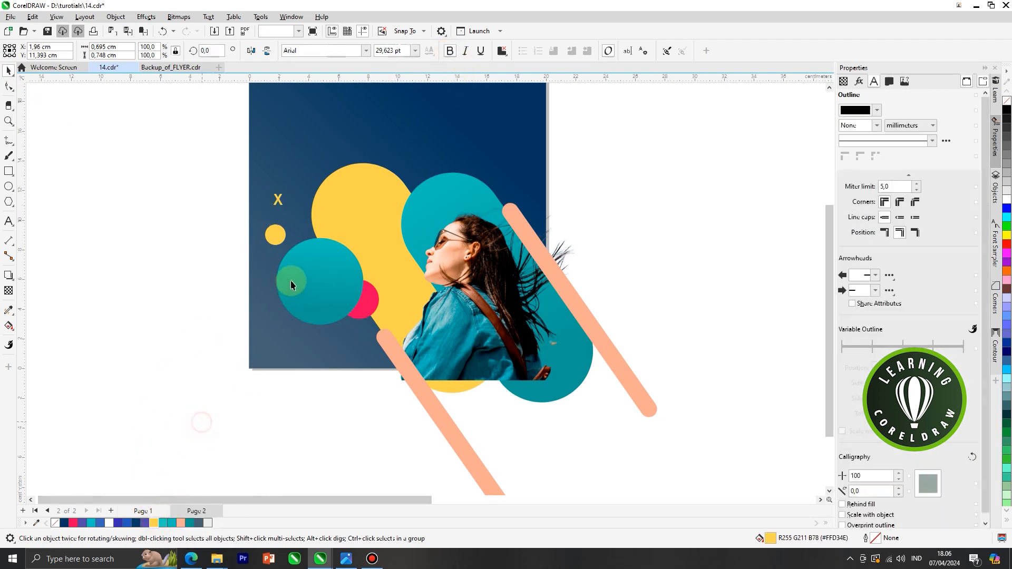
Duplicate the small yellow circle and place the copy above the upper end of the upper peach bar.
click(273, 243)
right_click(274, 241)
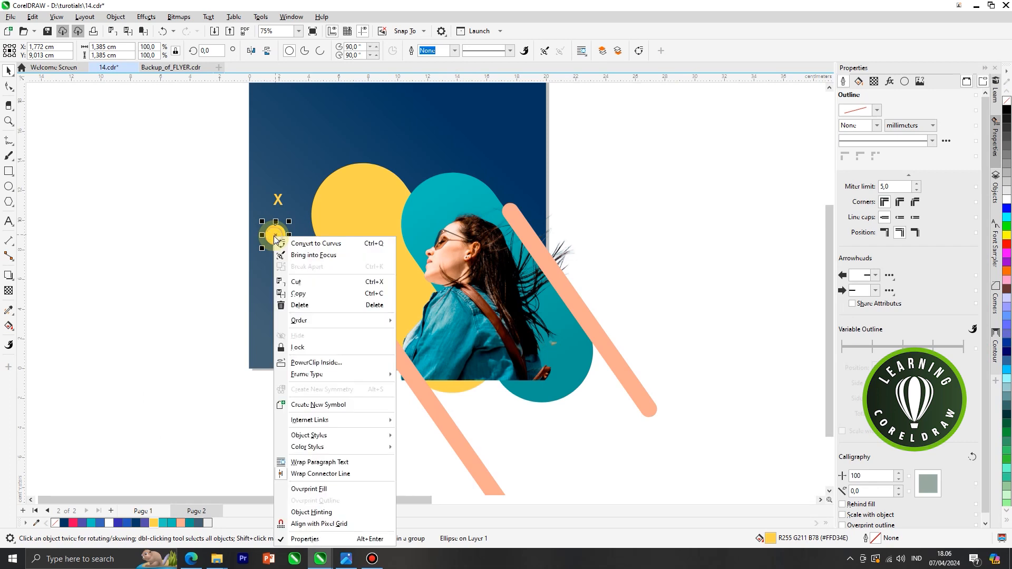
click(294, 291)
right_click(187, 224)
click(233, 300)
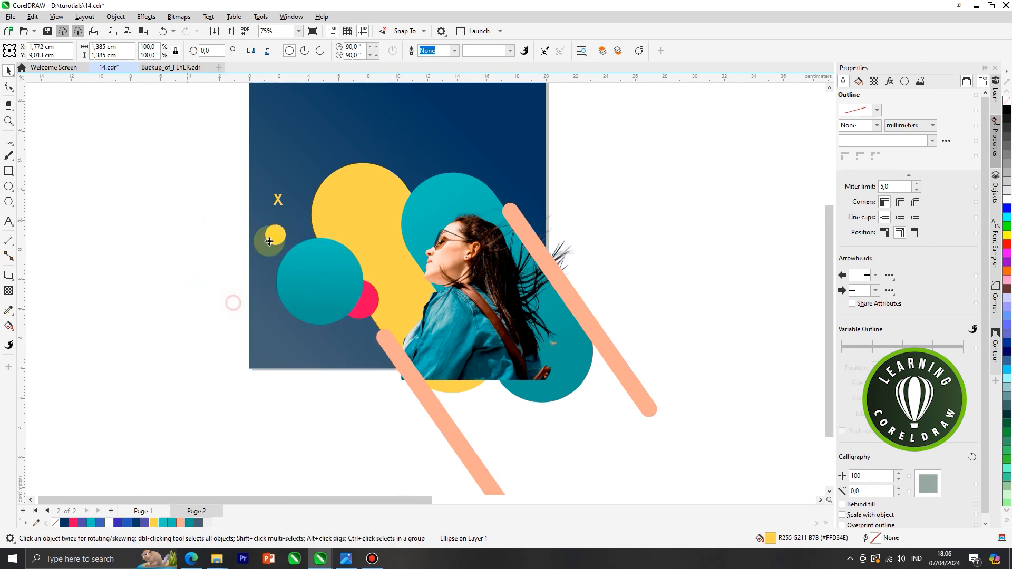
drag(275, 234, 513, 168)
Turn the copied circle into a ring with a 1.0 mm yellow (#FFD34E) outline and no fill.
click(456, 50)
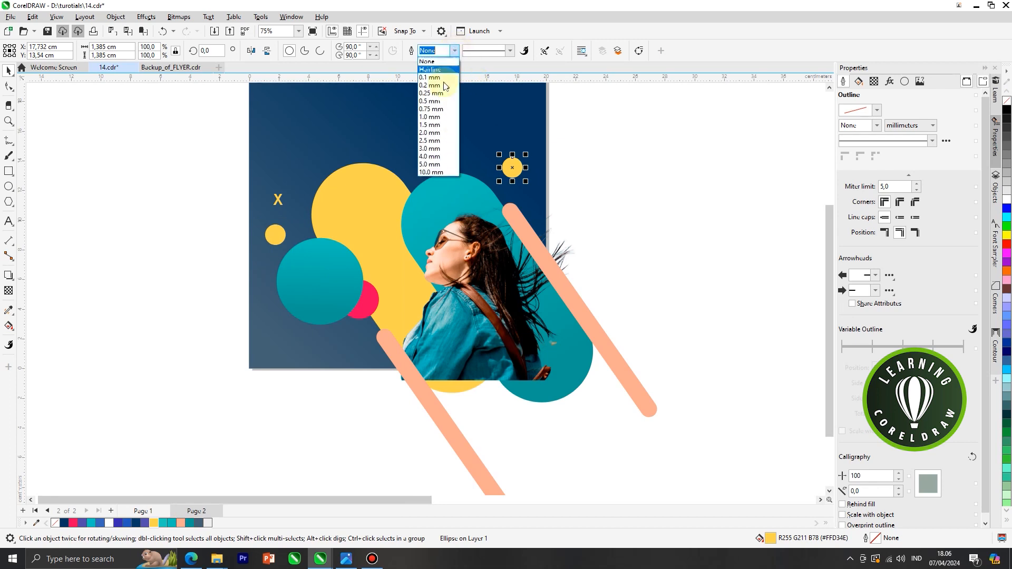
click(435, 121)
click(455, 50)
click(455, 50)
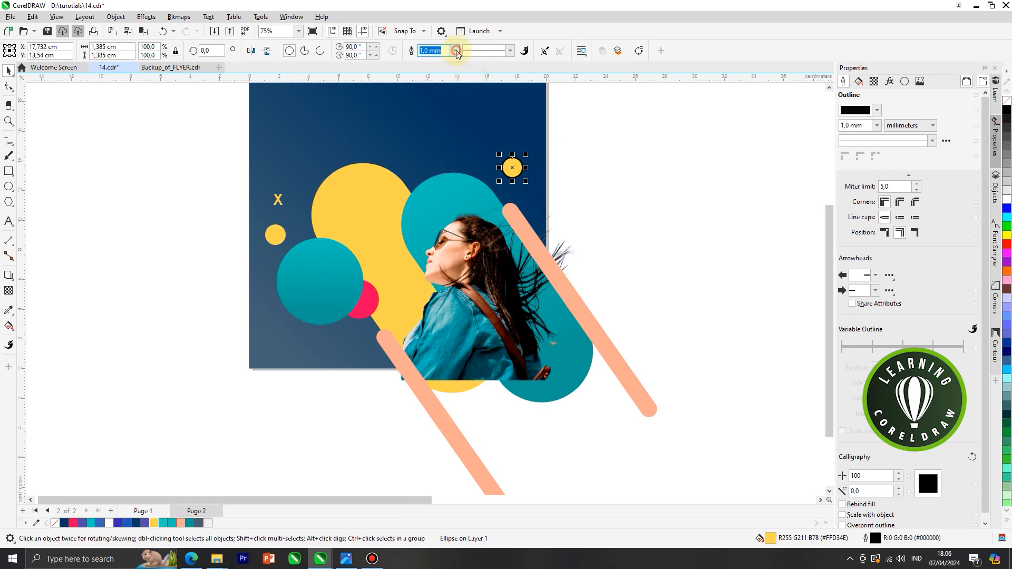
click(1006, 102)
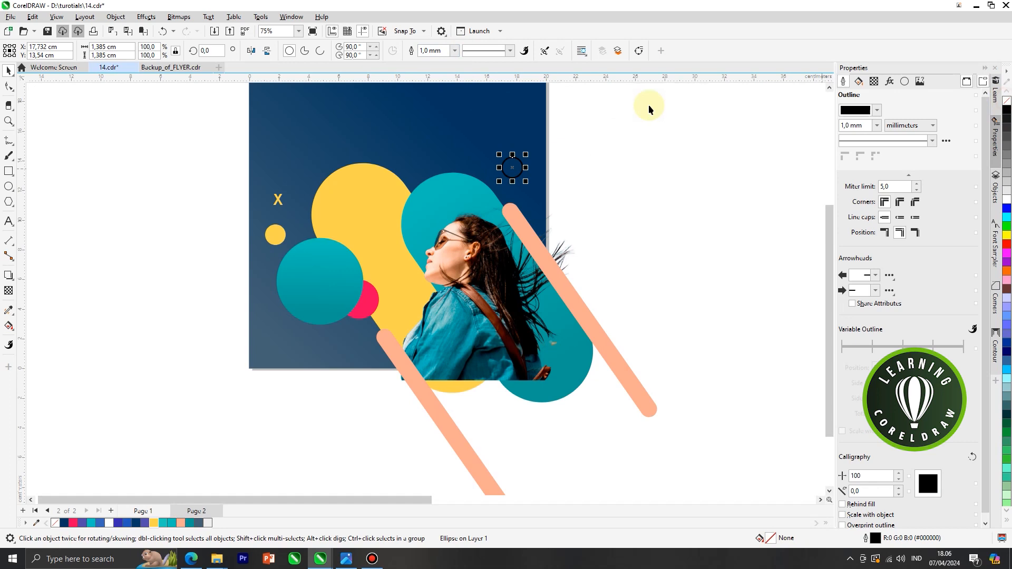
right_click(154, 524)
click(158, 425)
scroll(500, 296, down, 1)
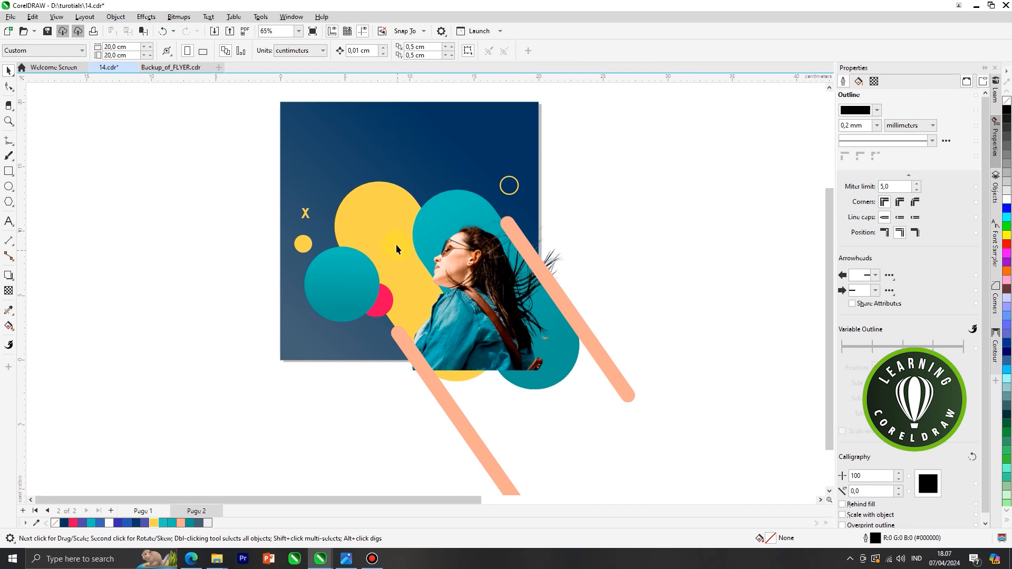
Select all the shapes, the photo and the X, and PowerClip them inside the navy gradient square.
drag(349, 214, 562, 409)
drag(610, 442, 654, 486)
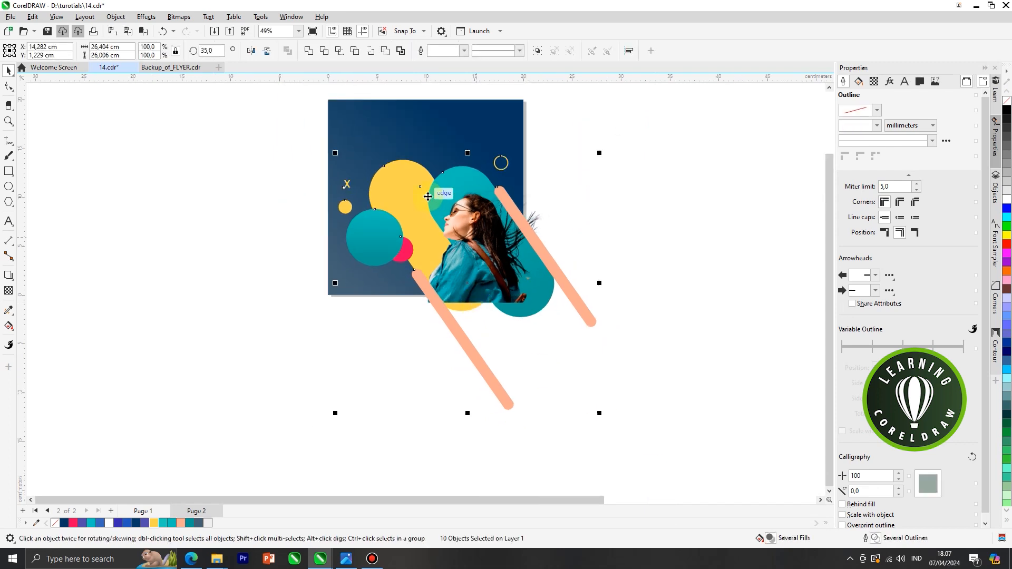
scroll(433, 200, up, 2)
right_click(453, 197)
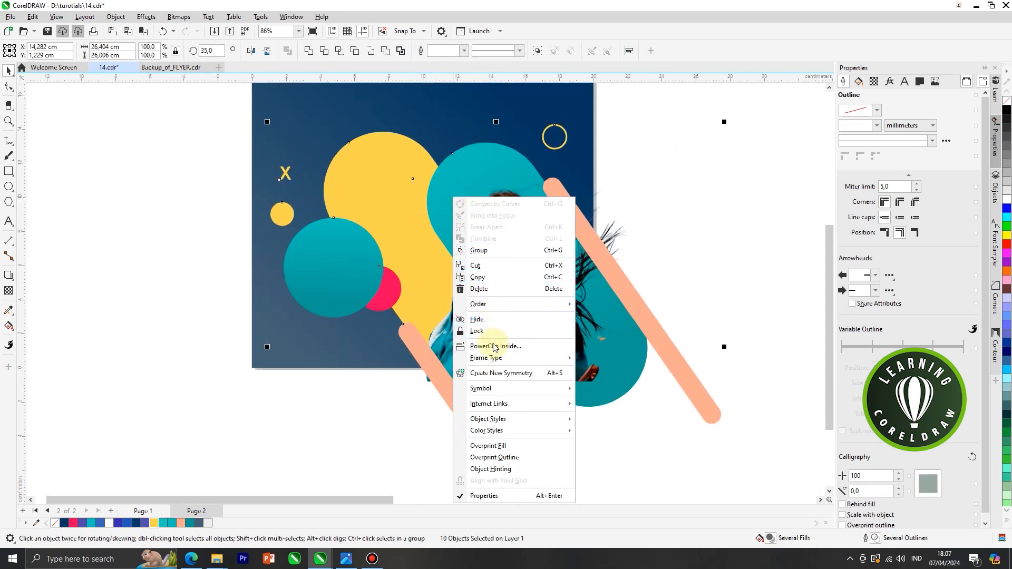
click(493, 346)
click(274, 105)
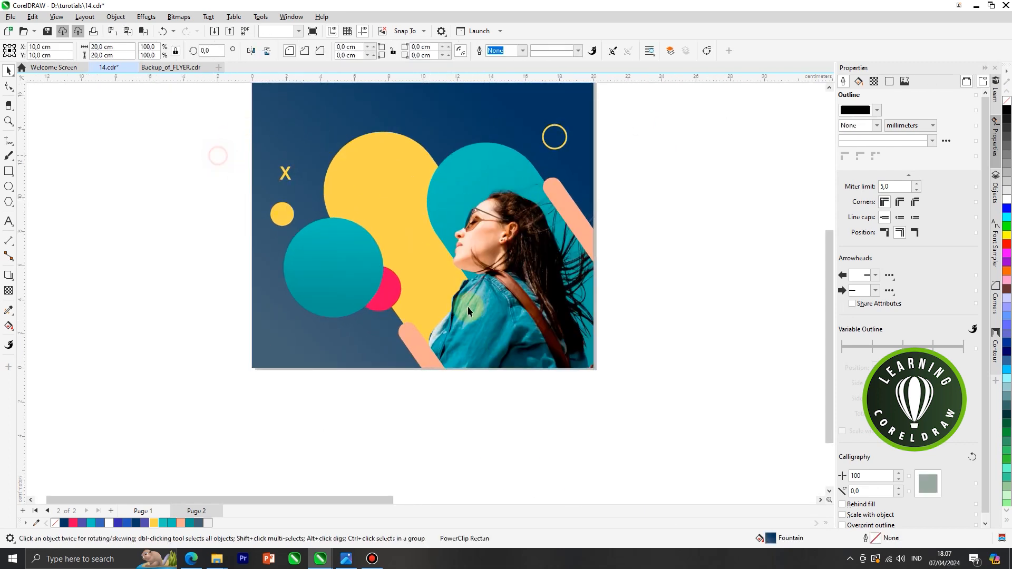
scroll(486, 245, down, 2)
scroll(390, 209, up, 1)
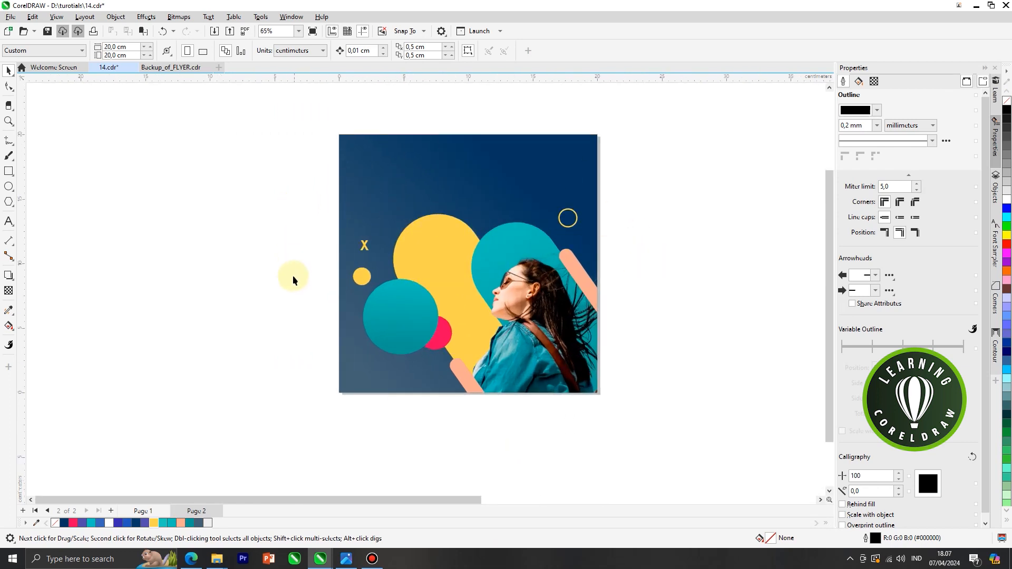
Paste the white "TIME FOR TRAVEL" headline with its lorem ipsum paragraph into the flyer's upper right area.
click(10, 223)
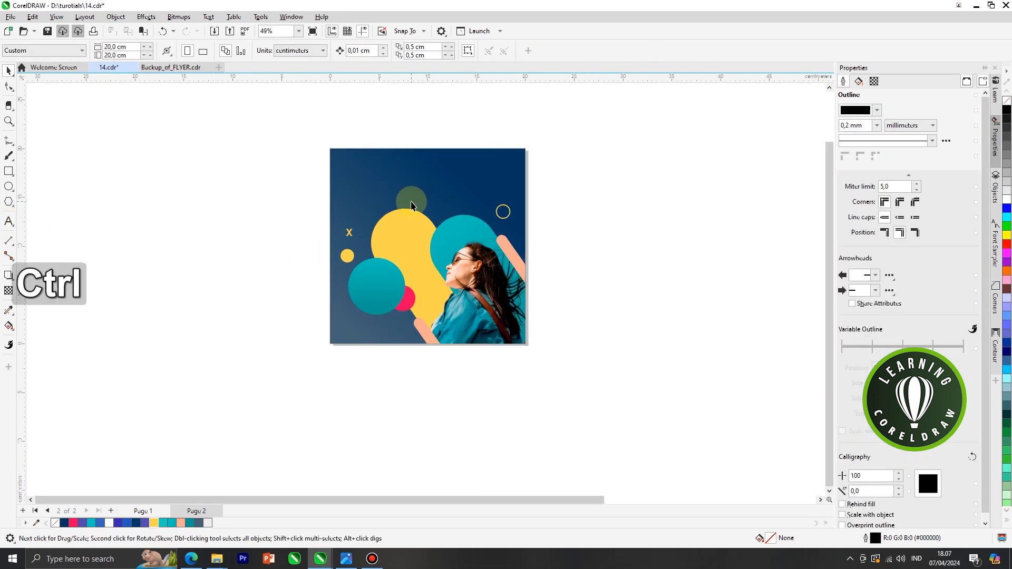
key(ctrl+v)
drag(679, 191, 466, 182)
click(561, 201)
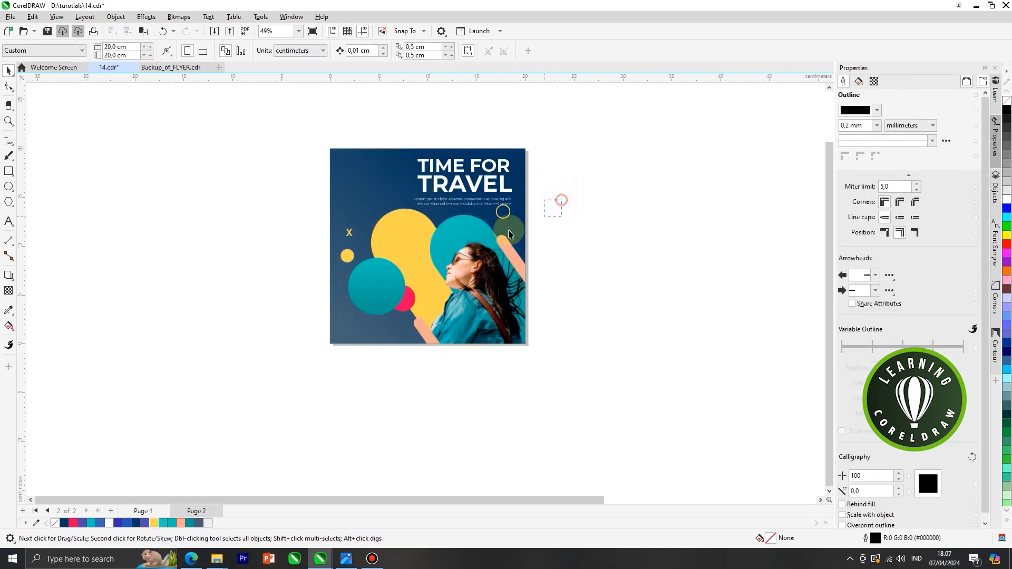
Edit the PowerClip contents to move the yellow ring down, clear of the paragraph text.
double_click(509, 212)
drag(510, 212, 514, 227)
right_click(515, 220)
click(578, 218)
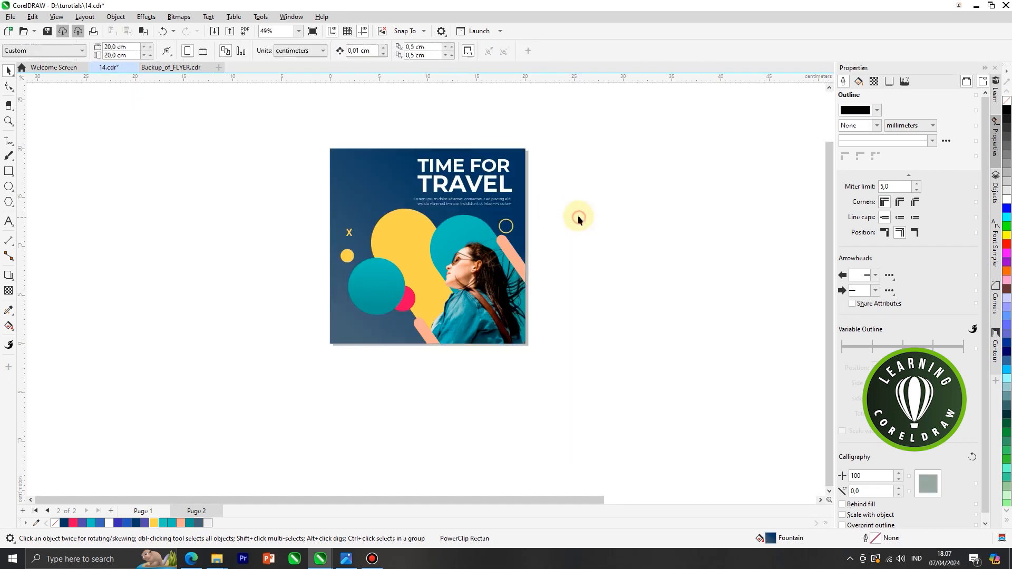
Paste the logo with "LEARNING COREL DRAW", the "up to 50% OFF" text and the social media row onto the flyer.
ctrl+click(517, 258)
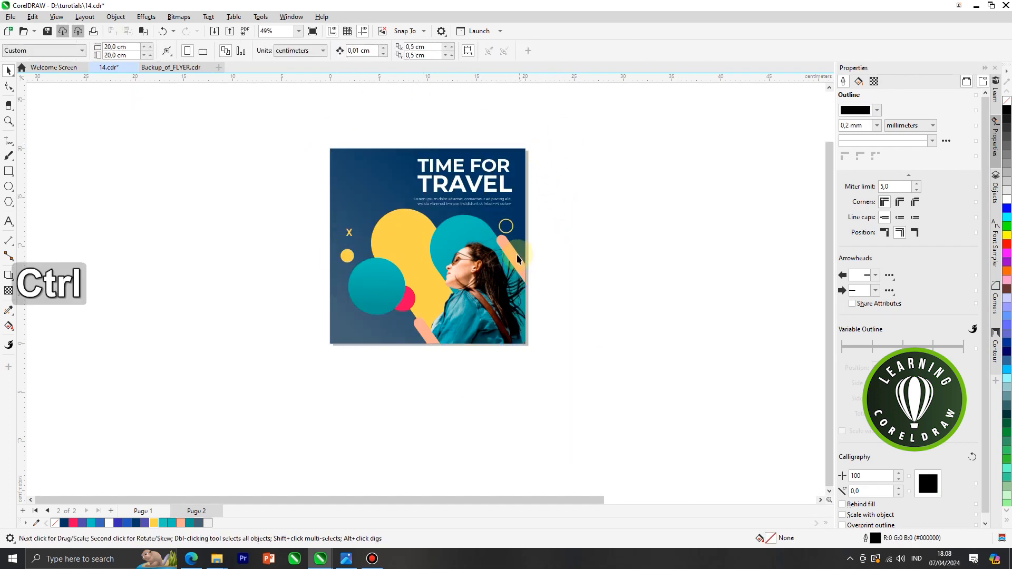
key(ctrl+v)
click(610, 254)
scroll(390, 253, up, 1)
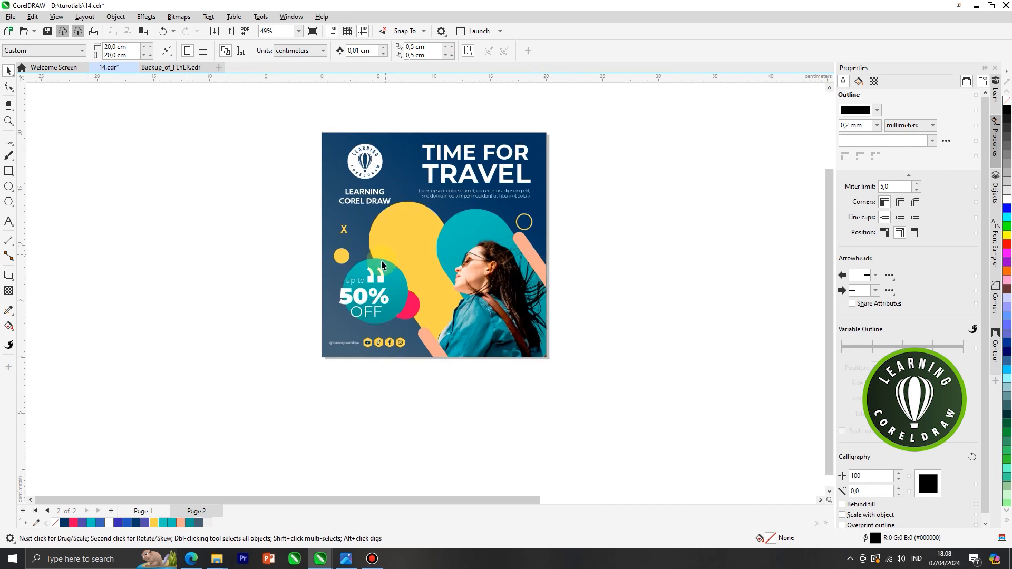
Move the "up to 50% OFF" text and its quote mark to the centre of the teal circle.
drag(270, 266, 401, 324)
scroll(372, 293, up, 1)
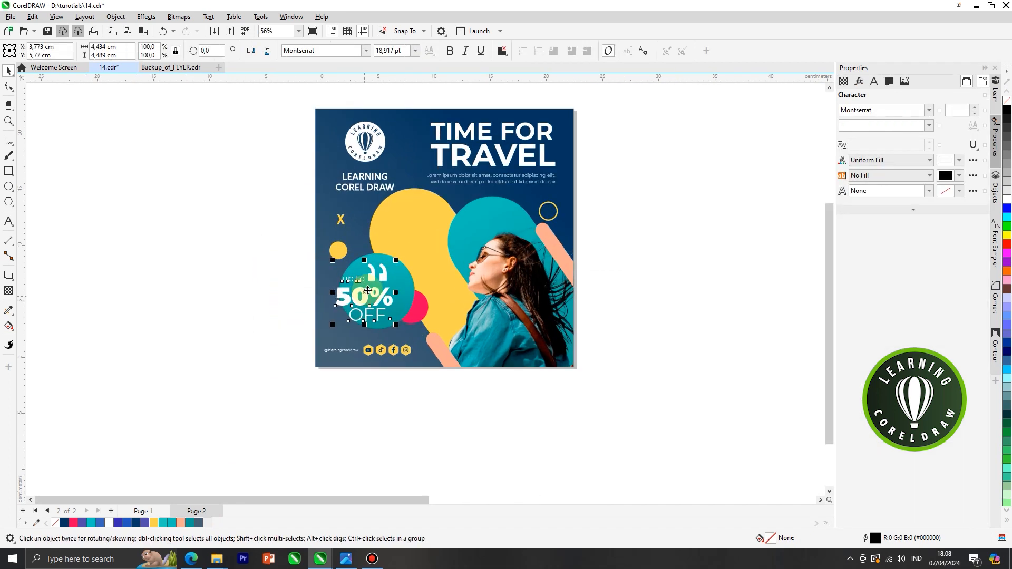
drag(372, 294, 385, 292)
Shift the social media handle and icons slightly right along the flyer's lower edge.
drag(274, 338, 313, 359)
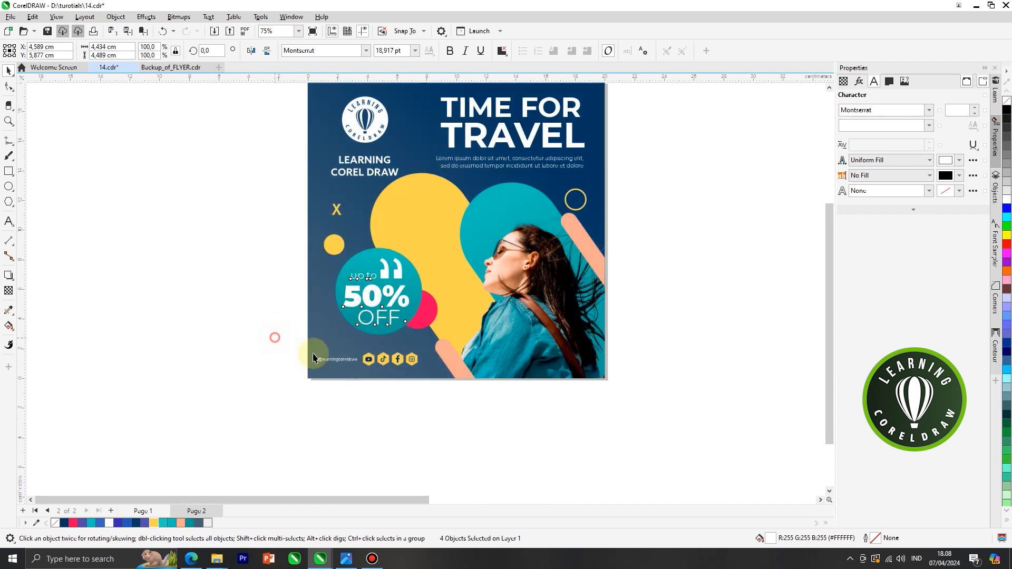
drag(432, 390, 432, 390)
click(418, 406)
scroll(417, 400, down, 1)
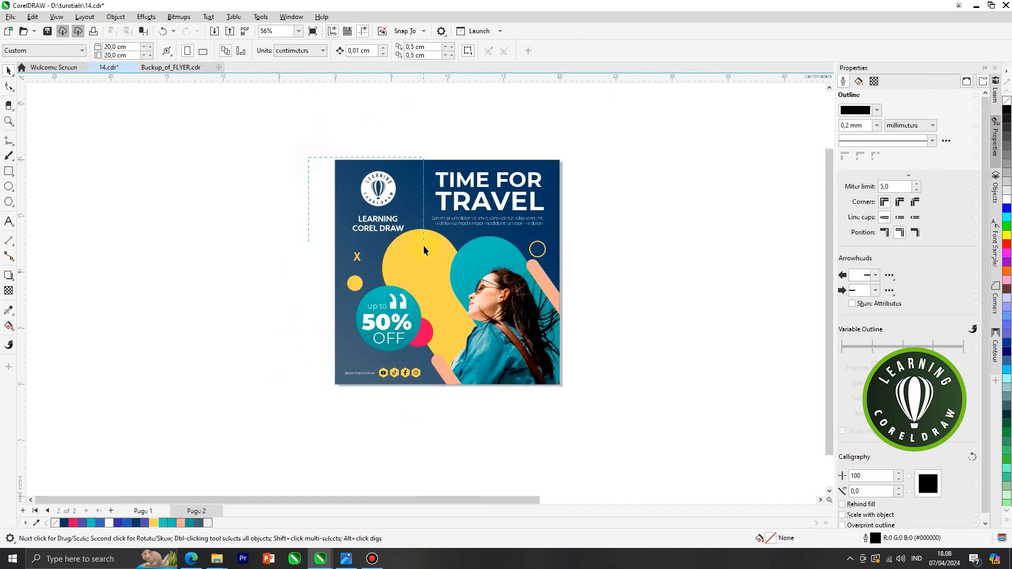
Move the logo and the "LEARNING COREL DRAW" text slightly up and left.
drag(424, 248, 425, 248)
scroll(385, 207, up, 1)
drag(376, 185, 373, 182)
click(283, 197)
scroll(292, 207, down, 1)
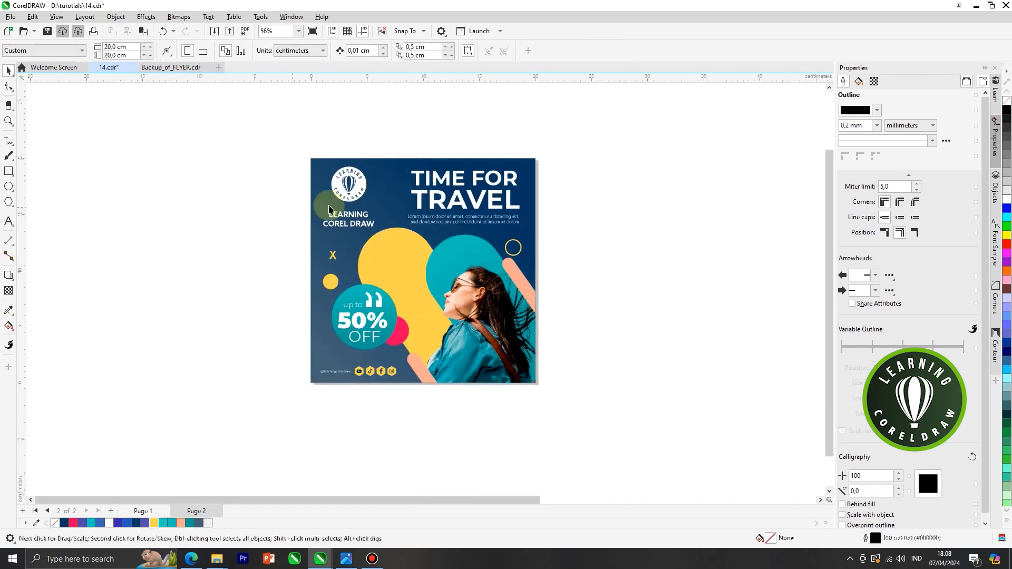
Check the fonts used for the "TIME FOR TRAVEL" headline and the "50%" text.
click(442, 204)
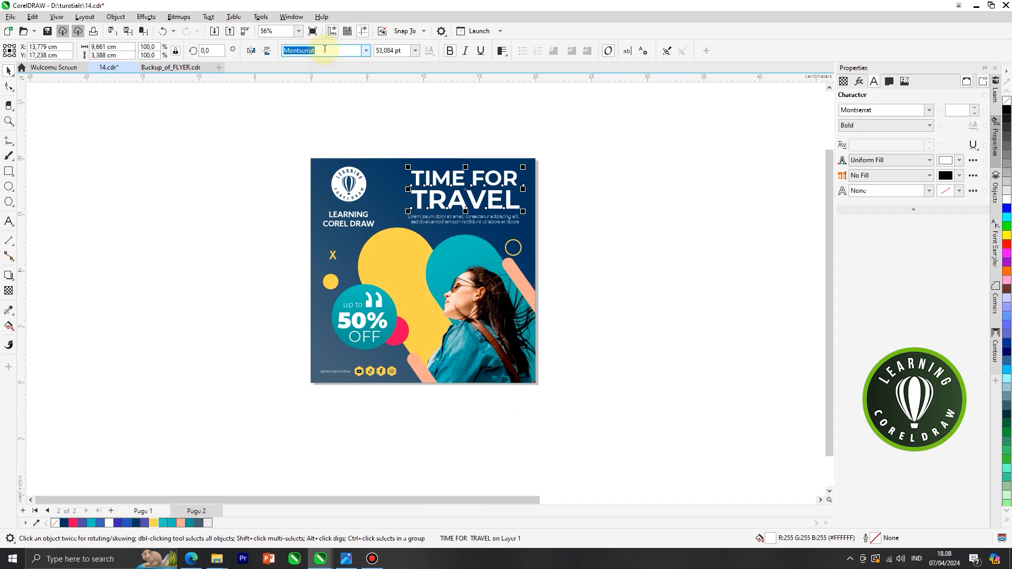
click(355, 321)
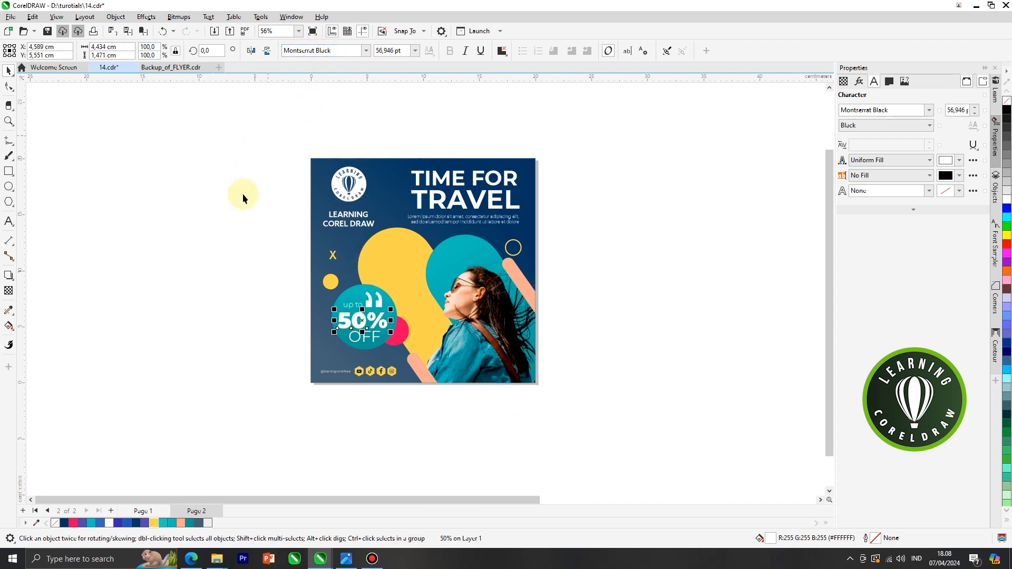
click(242, 217)
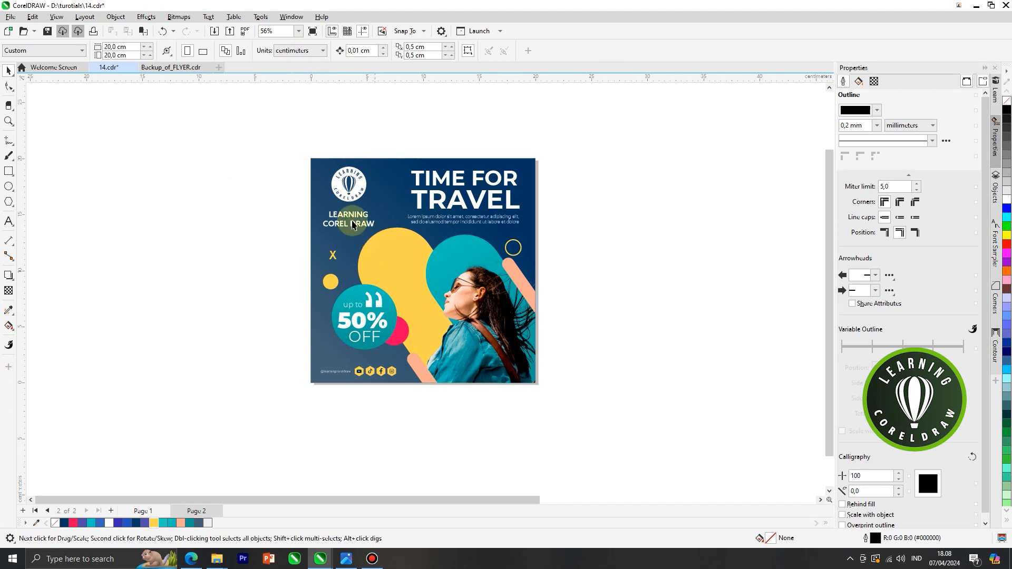
Duplicate the PowerClip background square with its contents and place the copy to the right of the flyer.
click(315, 167)
right_click(314, 167)
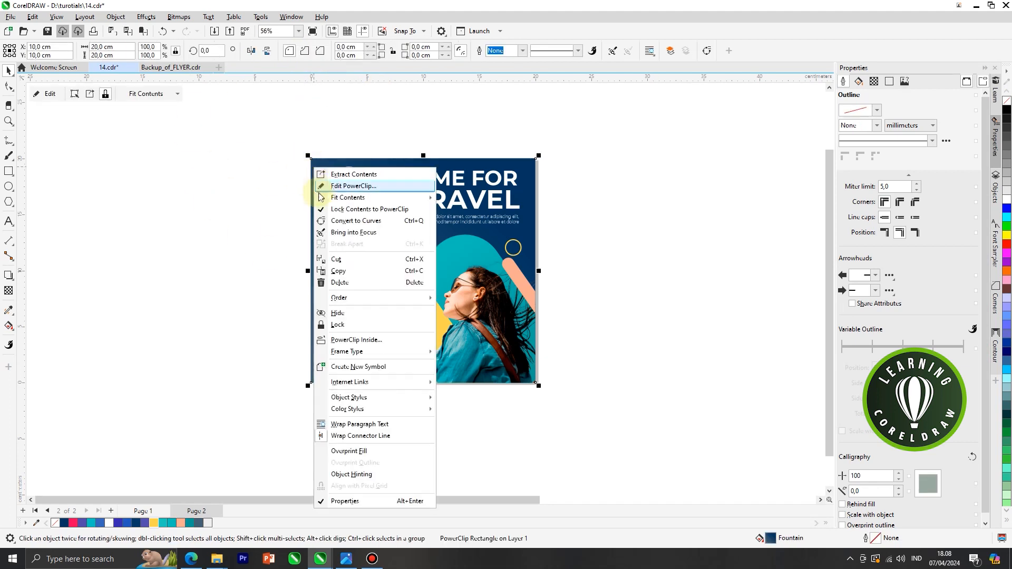
click(280, 267)
click(255, 257)
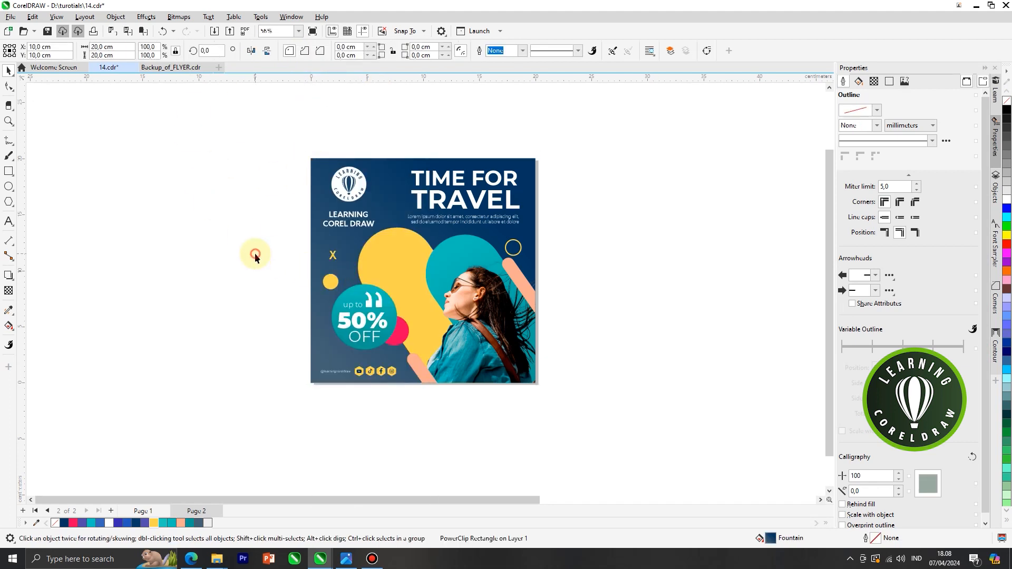
right_click(235, 197)
click(267, 278)
drag(405, 281, 644, 273)
Open the duplicate square's PowerClip for editing and delete all of its contents.
right_click(658, 257)
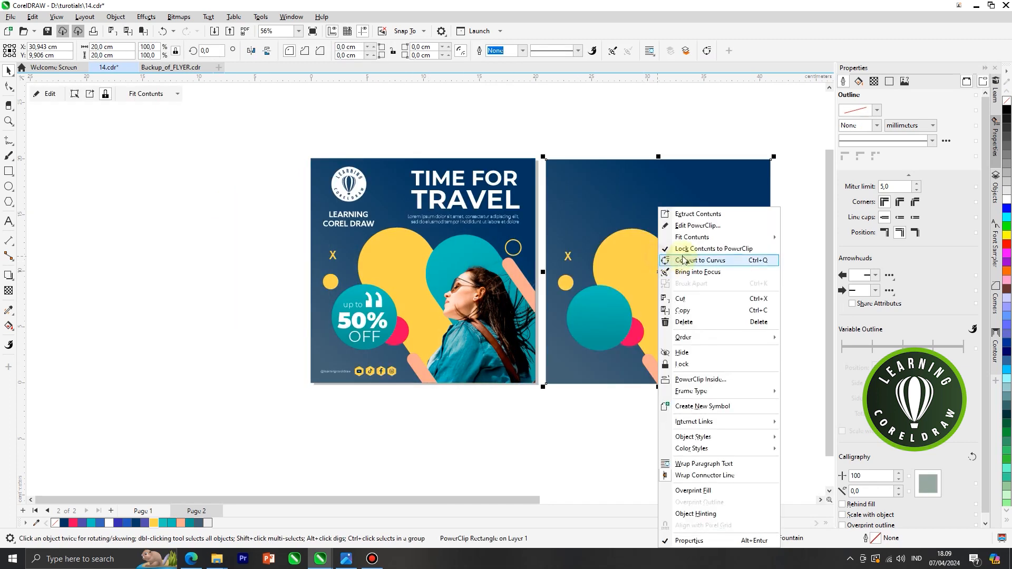
click(685, 226)
key(ctrl+a)
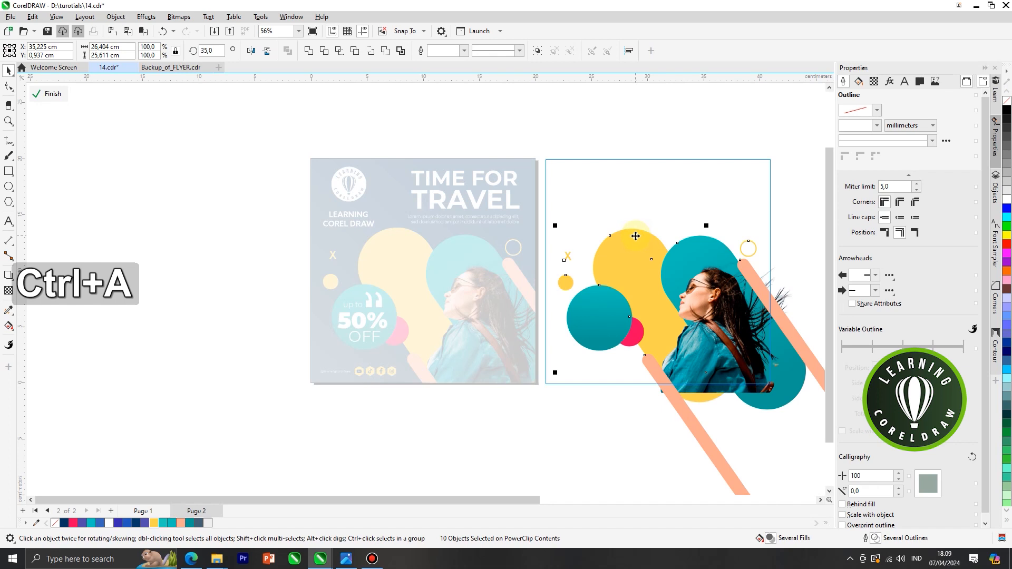
key(Delete)
Draw a small polygon in the empty area left of the flyer and finish editing the PowerClip.
click(12, 205)
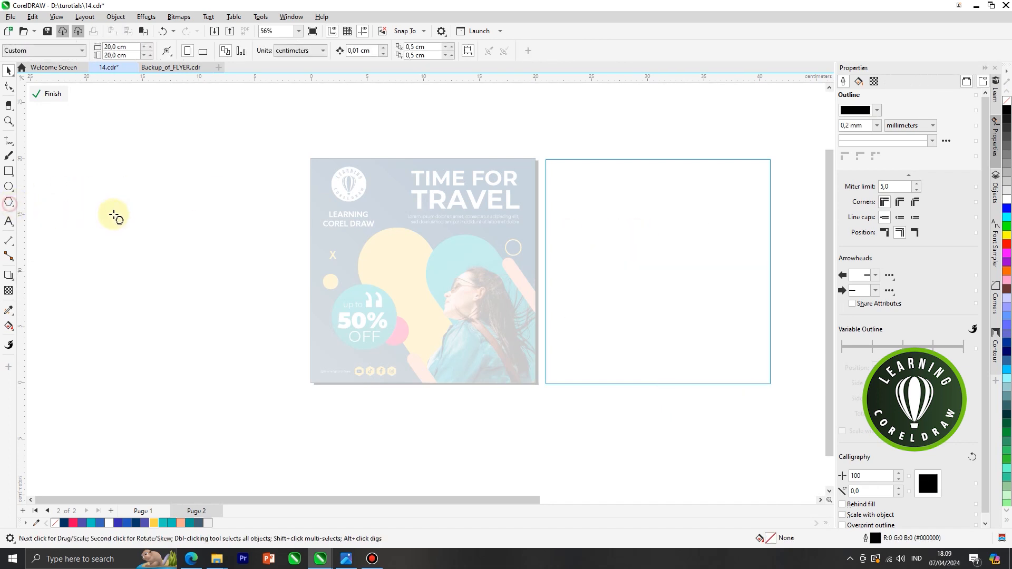
drag(117, 211, 132, 225)
right_click(131, 226)
click(191, 222)
key(space)
click(139, 218)
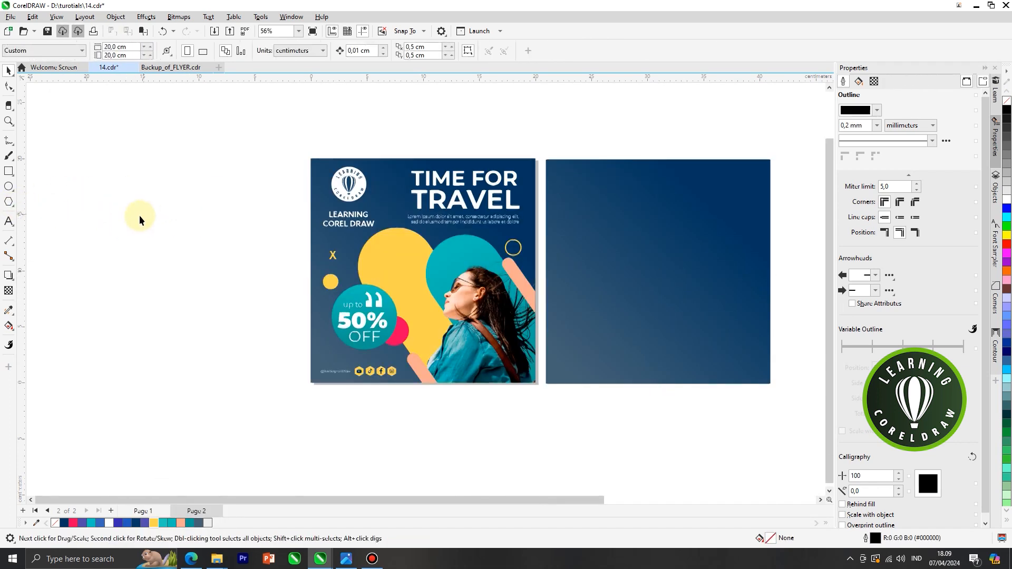
Draw a circle about 7.43 cm in diameter over the upper left corner of the empty navy square.
scroll(139, 217, down, 1)
scroll(547, 220, up, 3)
click(547, 220)
scroll(432, 174, down, 1)
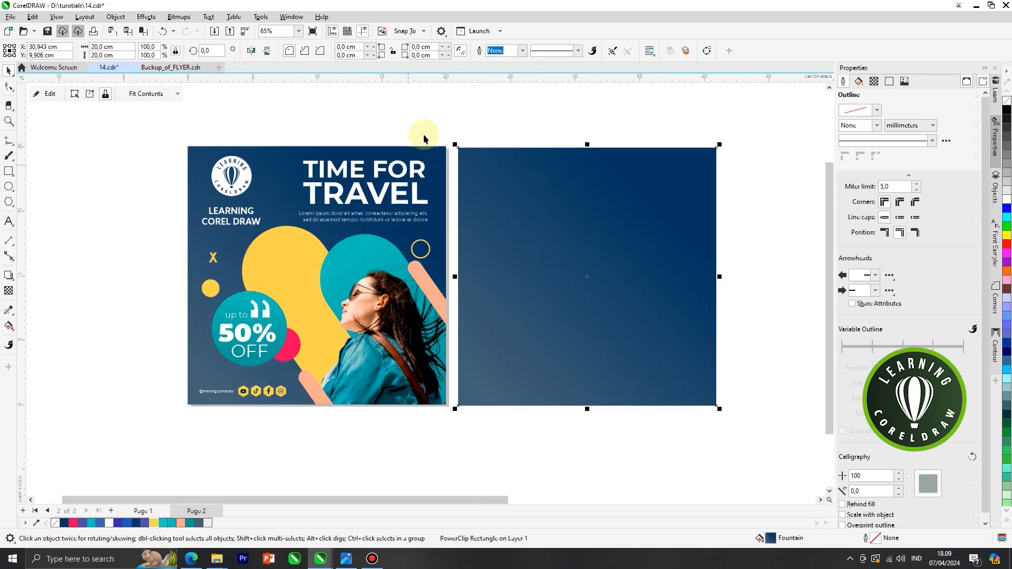
click(9, 187)
drag(451, 124, 543, 218)
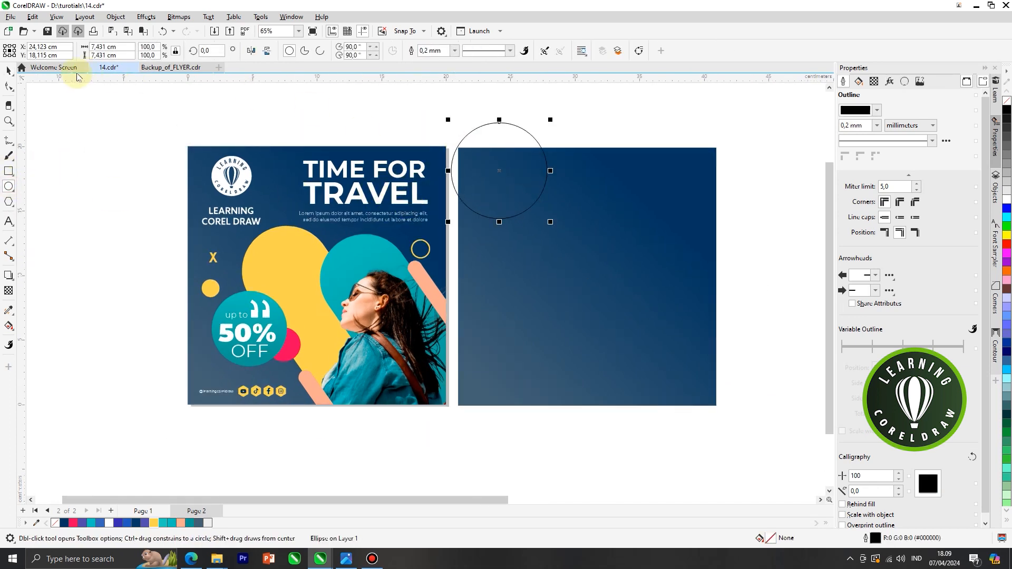
click(9, 71)
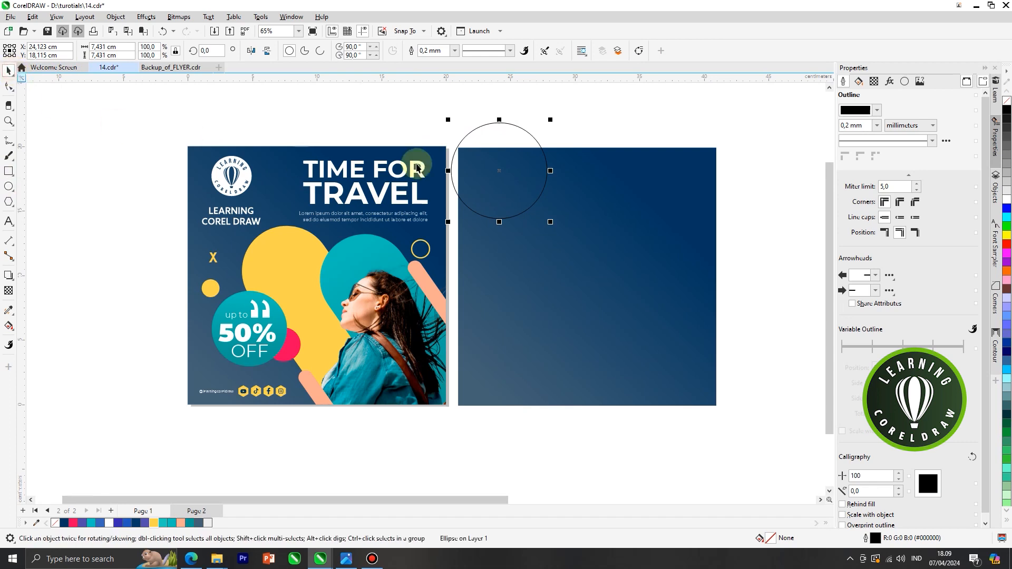
Fill the new circle with yellow (#FFD34E) and move it slightly up and left over the corner.
click(154, 522)
drag(500, 196, 494, 193)
click(612, 139)
Duplicate the yellow circle and place the copy down and to the right, overlapping the original.
click(522, 159)
right_click(519, 156)
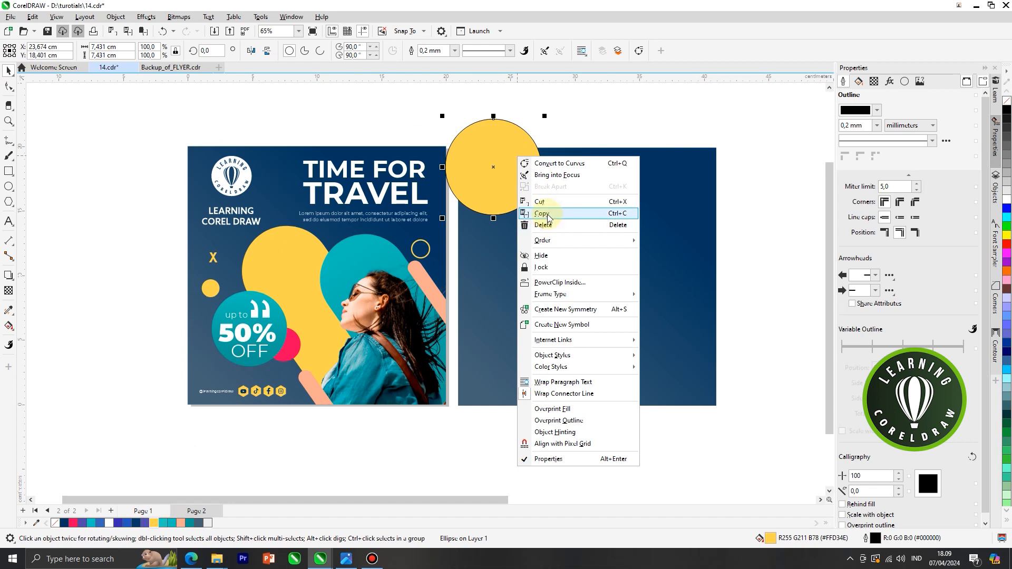
click(551, 206)
right_click(576, 124)
click(603, 199)
drag(503, 170, 537, 221)
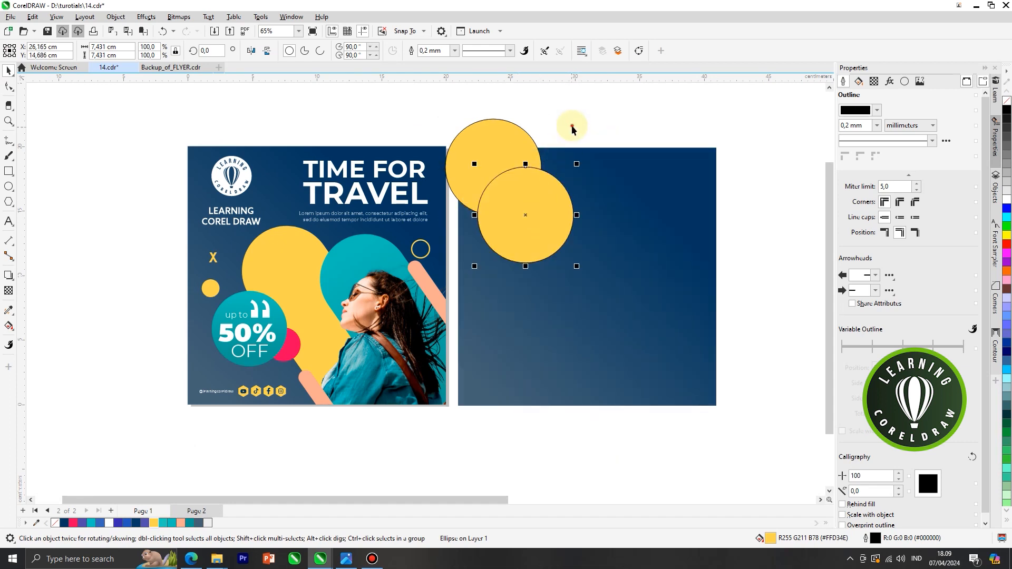
click(412, 177)
click(11, 313)
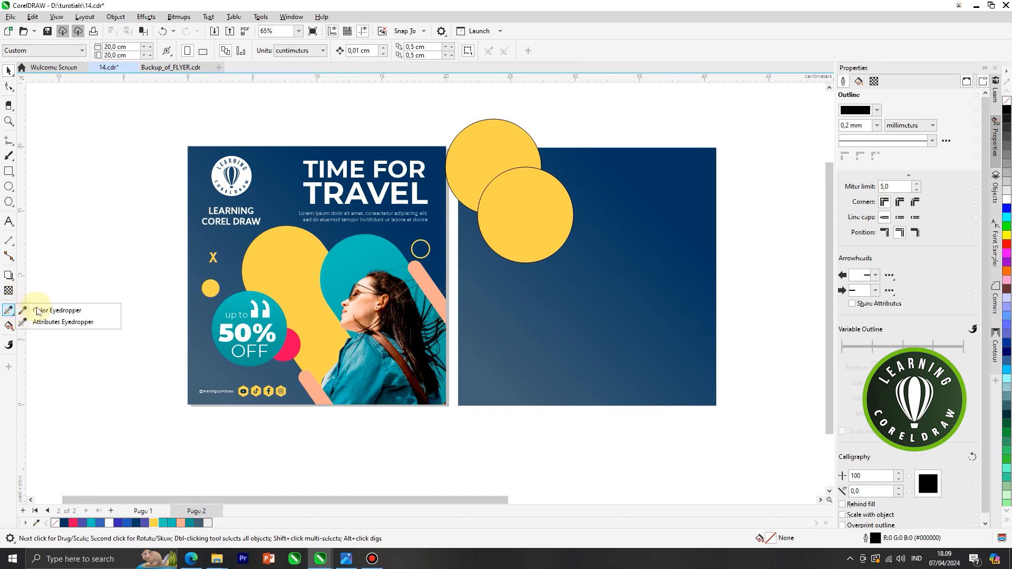
click(68, 323)
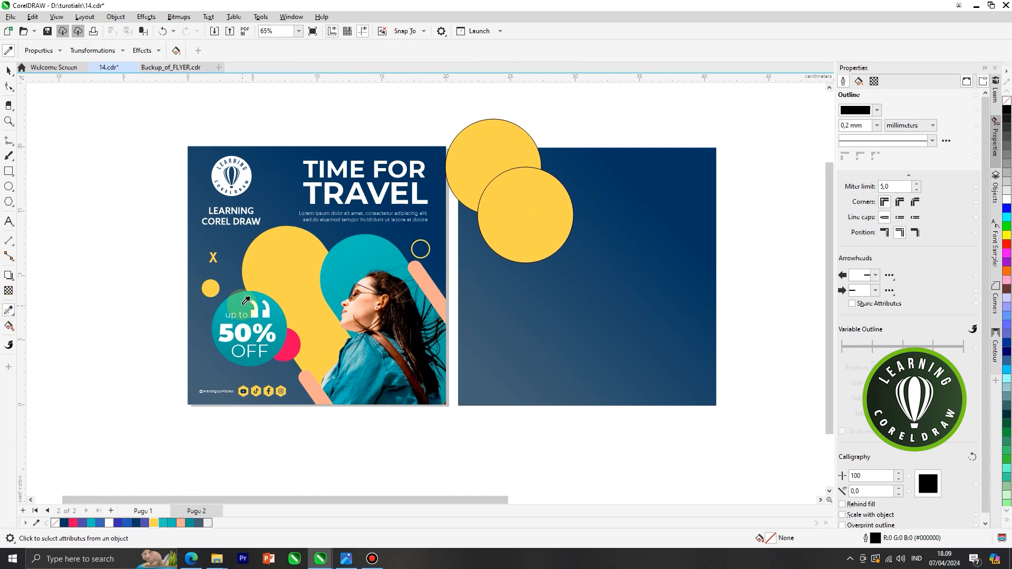
click(9, 74)
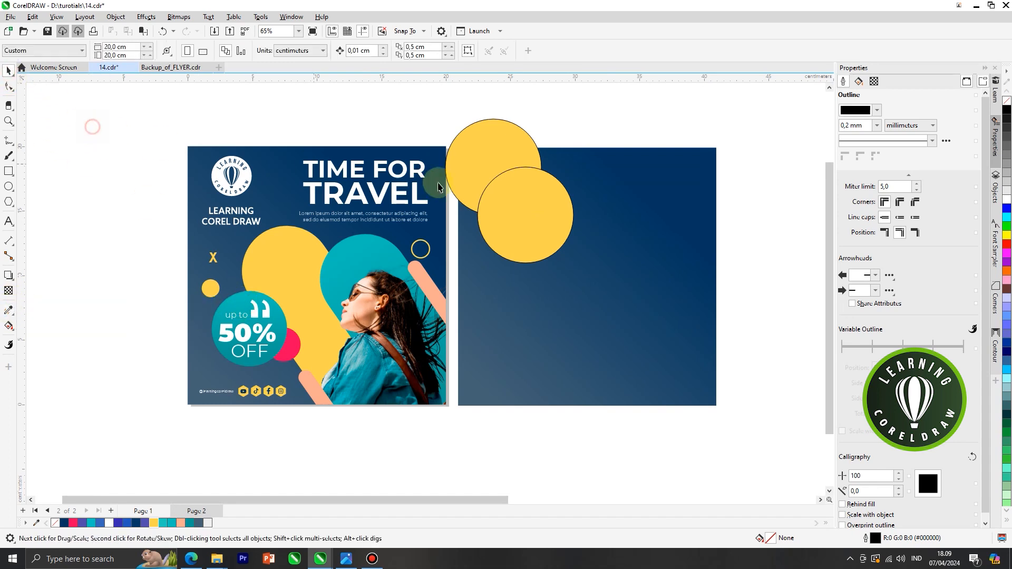
Give the front circle a vertical fountain fill from teal at its upper edge to darker teal at its lower edge.
click(458, 220)
click(8, 324)
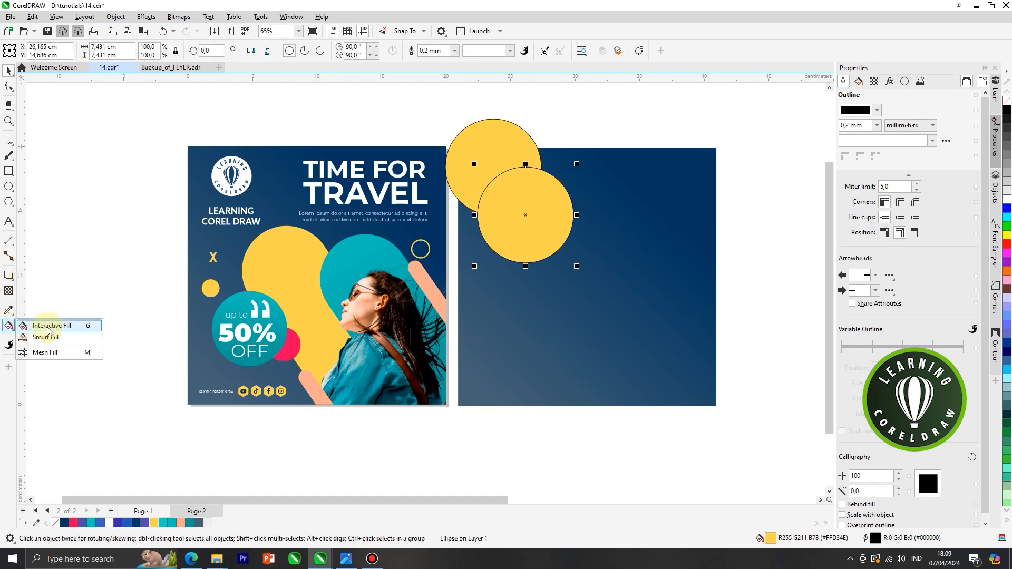
click(48, 324)
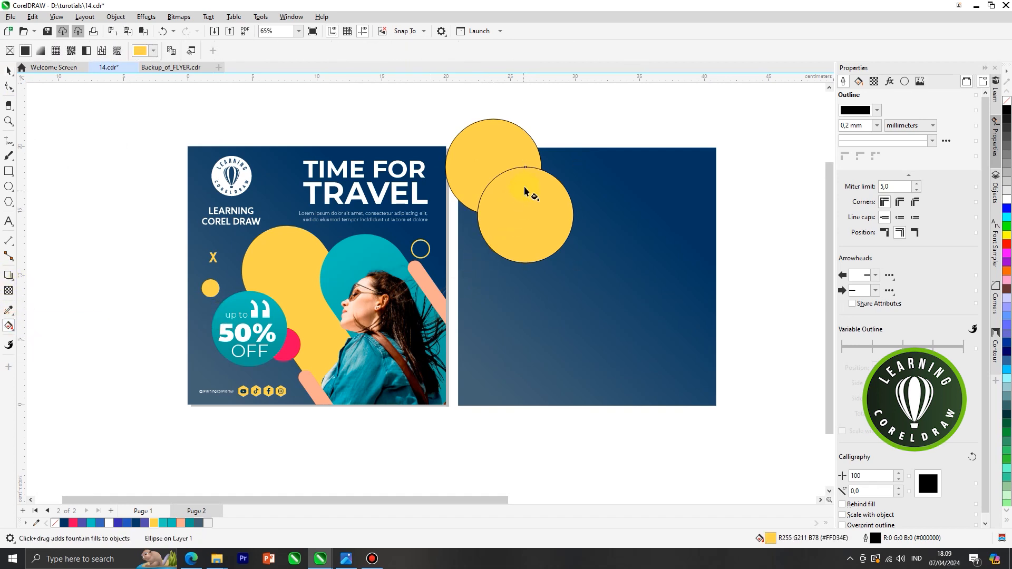
drag(529, 253, 528, 264)
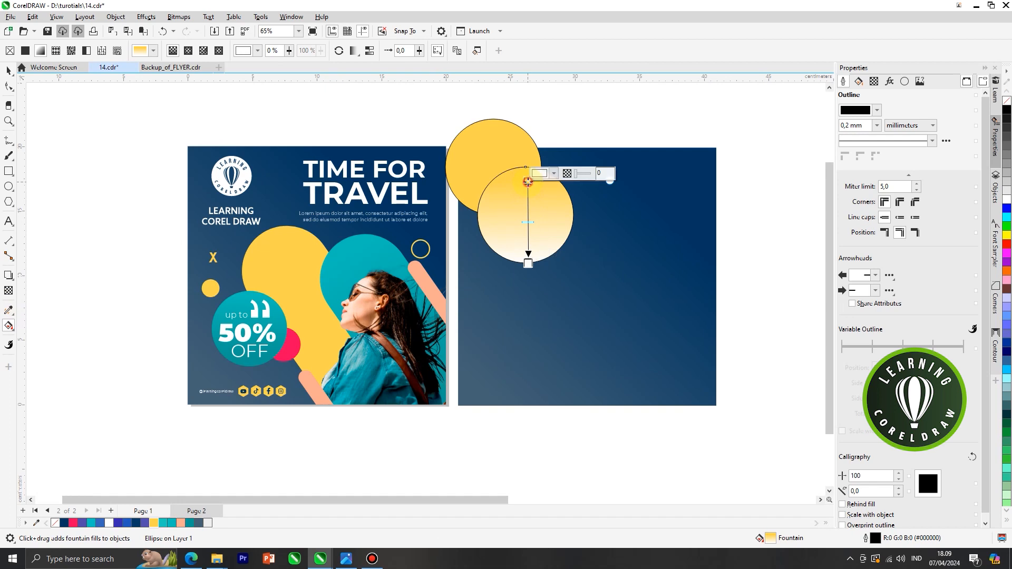
click(167, 522)
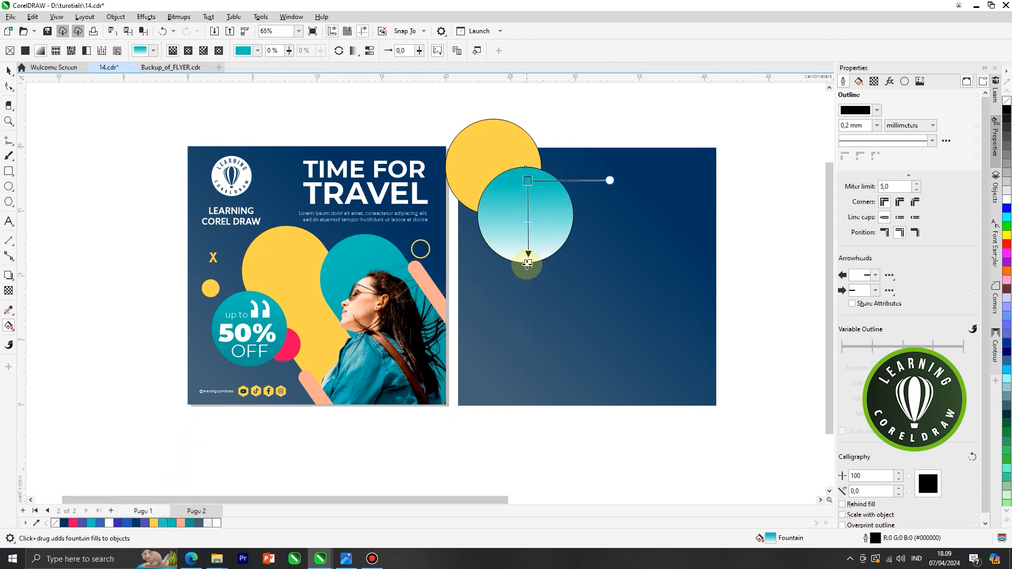
click(528, 262)
click(190, 523)
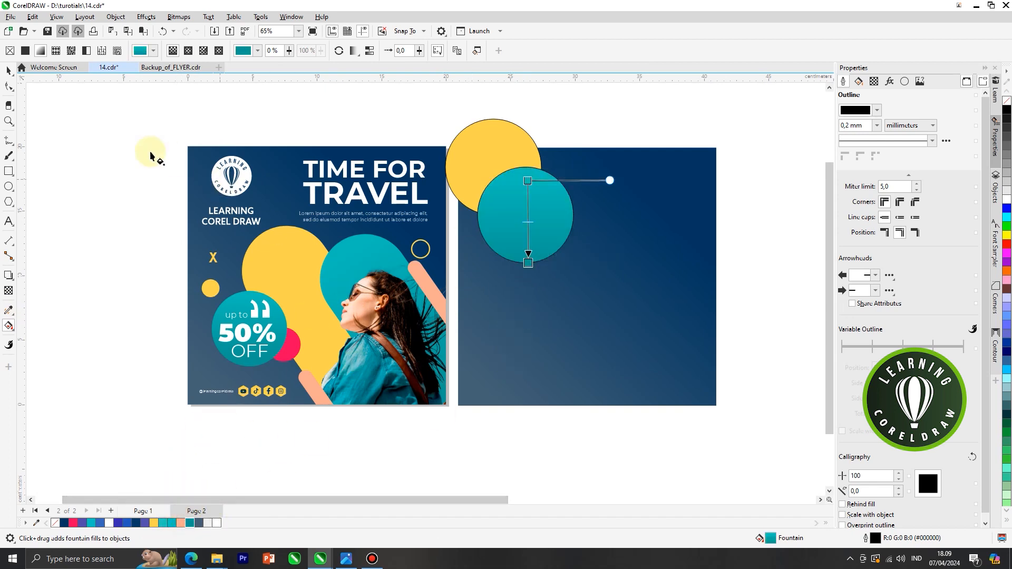
Move the teal circle down and shrink it to about 6.37 cm, and enlarge the yellow circle behind it.
click(9, 71)
drag(526, 209, 527, 226)
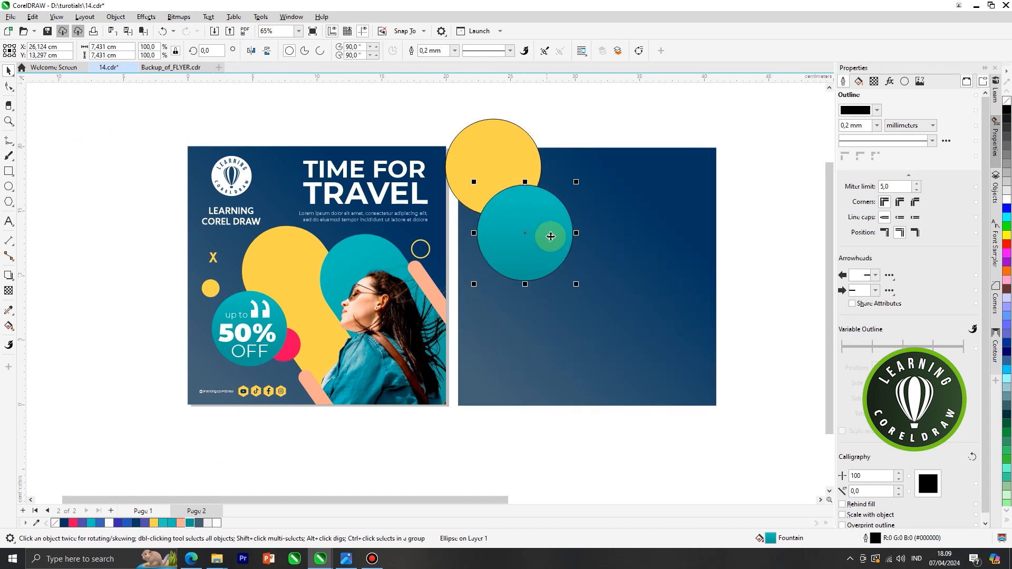
drag(577, 181, 571, 280)
click(525, 182)
drag(534, 245, 537, 247)
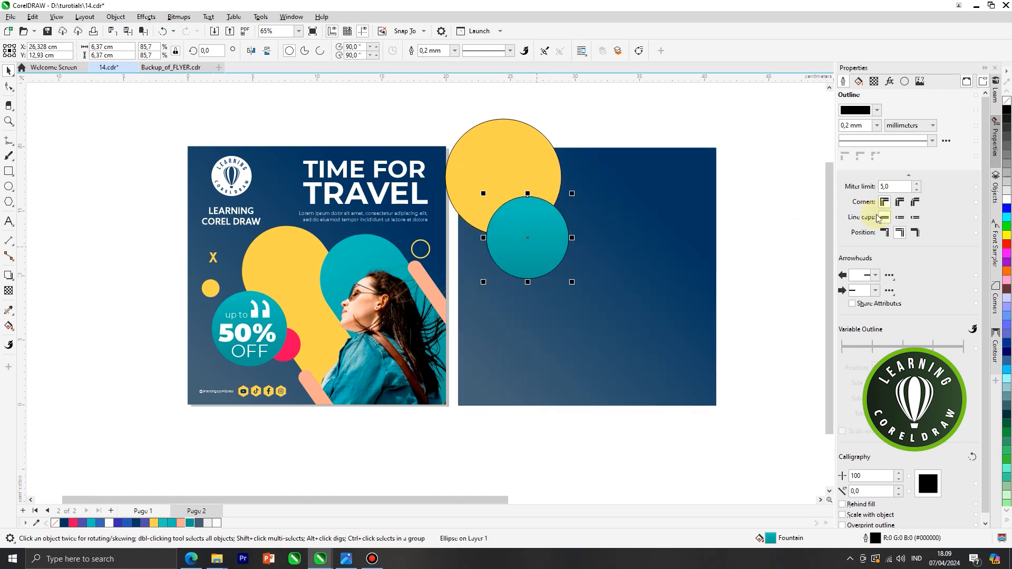
Remove the outlines from the teal circle and the large yellow circle.
right_click(1006, 100)
click(689, 133)
click(533, 161)
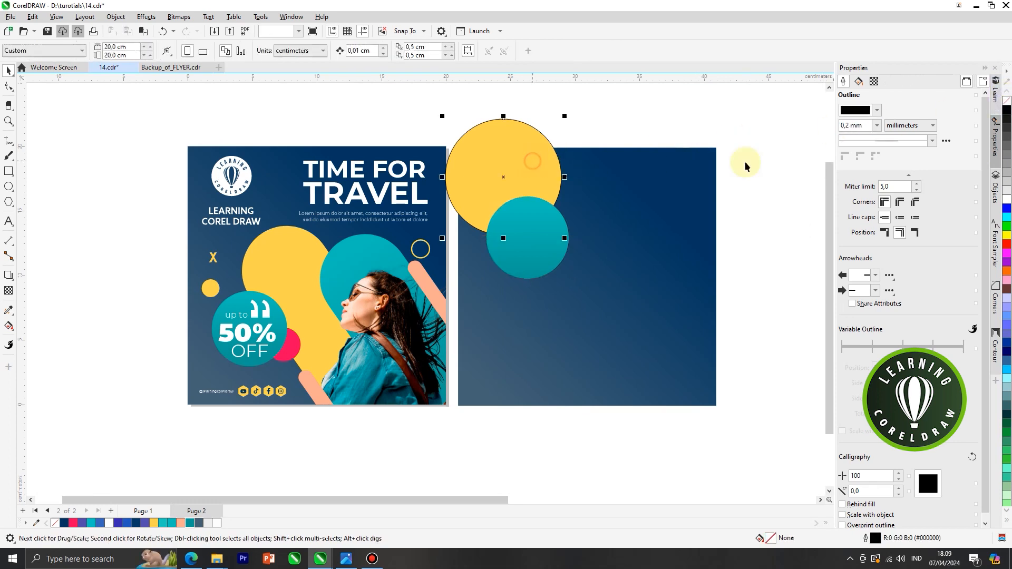
right_click(1007, 102)
click(655, 131)
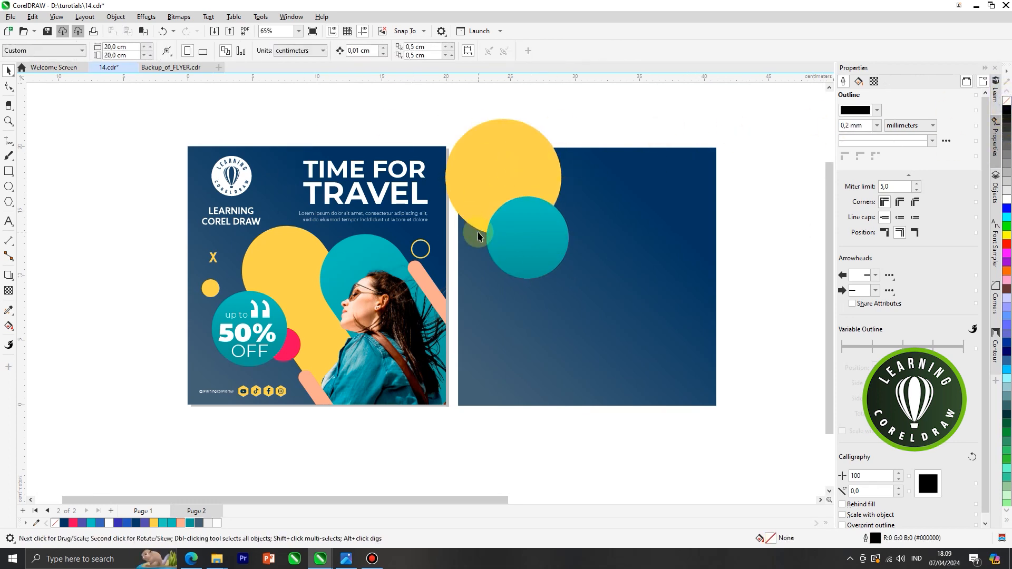
Copy and paste the teal circle, place the copy in the lower right part of the navy square and enlarge it to about 8.98 cm.
right_click(531, 244)
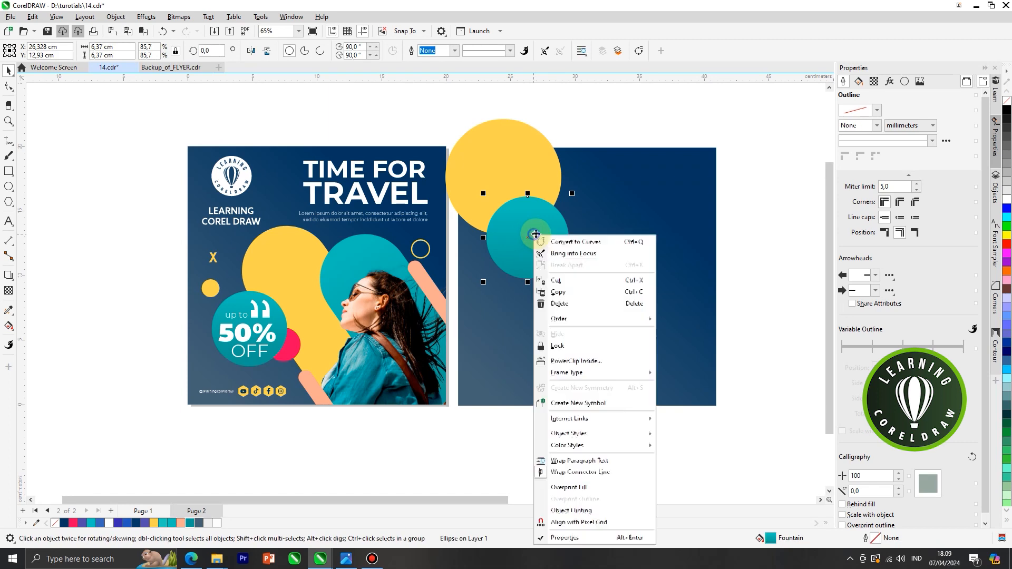
click(571, 289)
right_click(755, 176)
click(764, 265)
drag(542, 242, 638, 310)
drag(664, 254, 709, 221)
drag(643, 279, 644, 291)
drag(696, 233, 701, 233)
drag(644, 276, 648, 283)
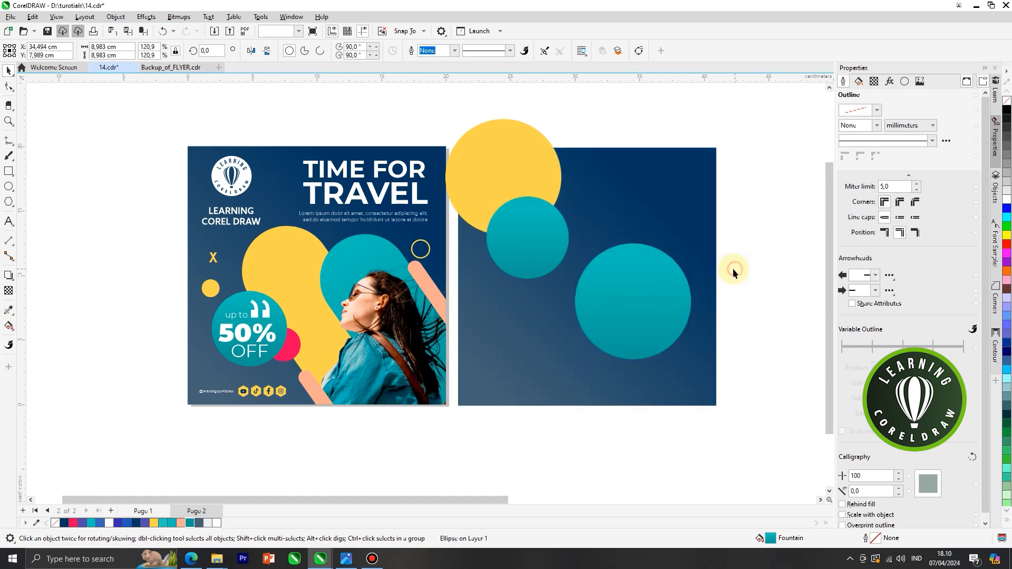
Copy and paste the smaller teal circle, shrink the copy to about 4.33 cm and place it over the large teal circle's upper right edge.
click(474, 244)
click(526, 247)
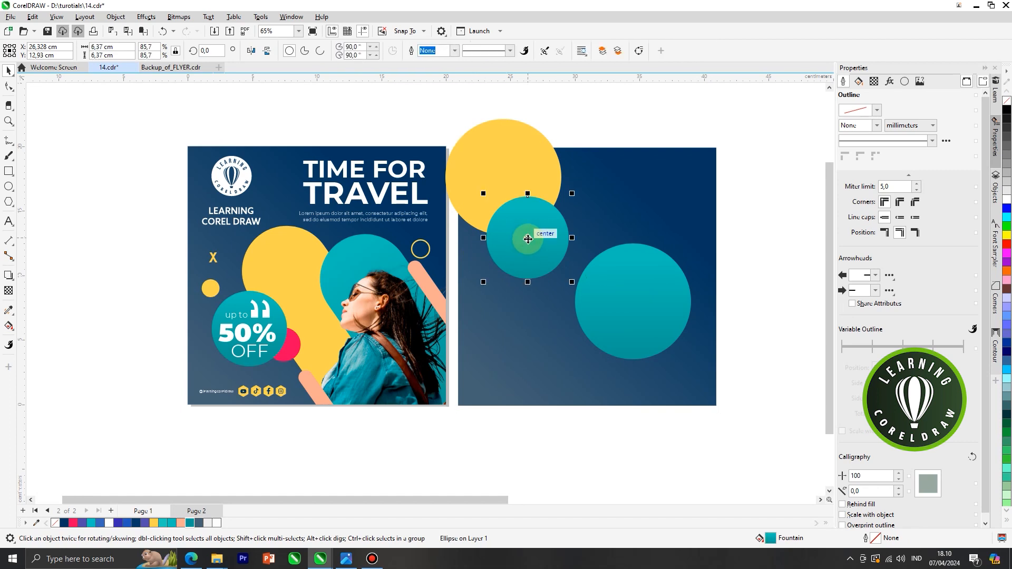
right_click(527, 238)
click(521, 235)
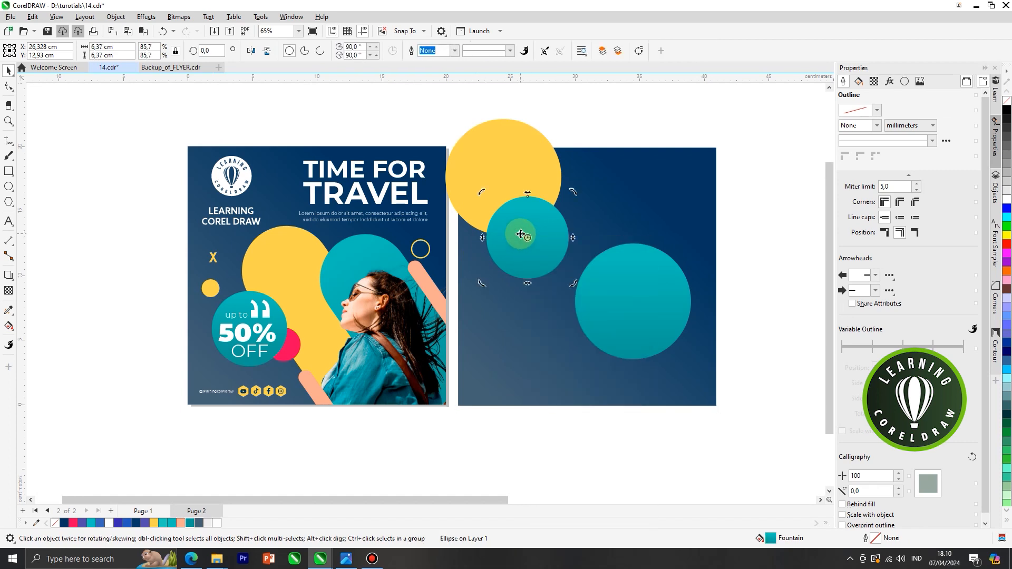
right_click(520, 235)
click(772, 235)
right_click(773, 235)
click(795, 310)
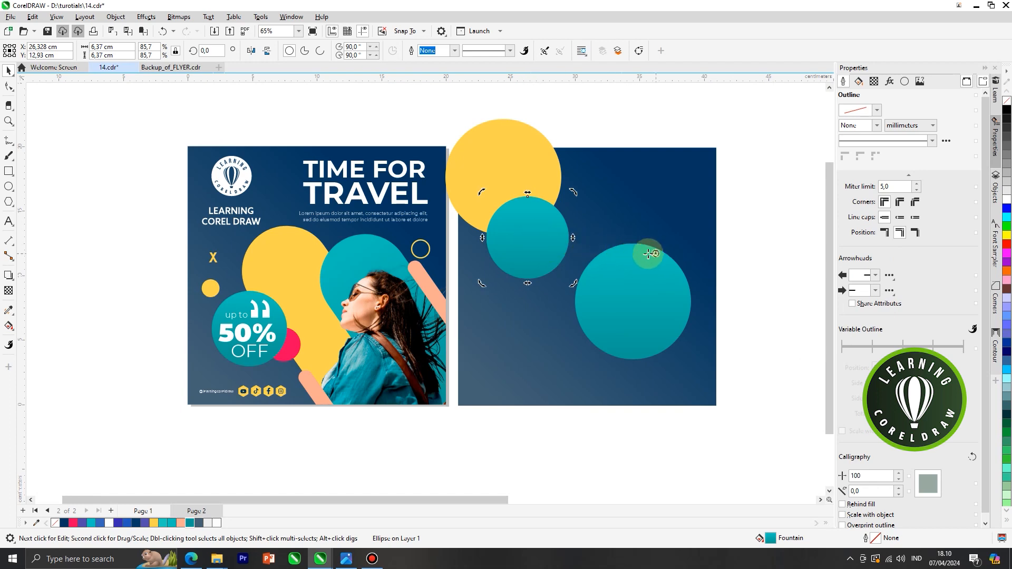
click(633, 178)
drag(545, 235, 689, 252)
right_click(689, 252)
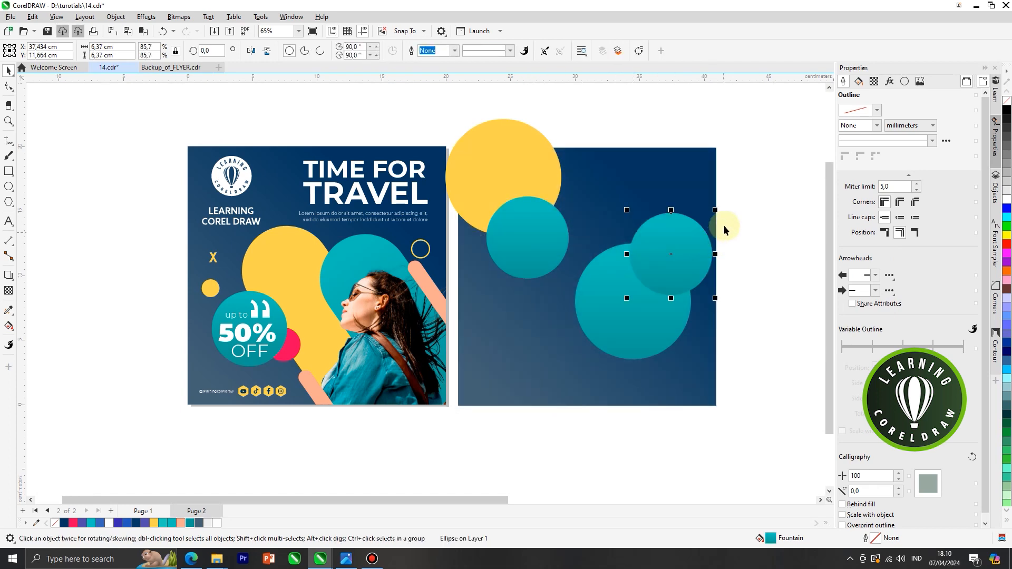
drag(715, 209, 708, 223)
drag(698, 236, 678, 252)
Fill the smallest circle with yellow (#FFD34E) and order it behind the large teal circle.
click(157, 523)
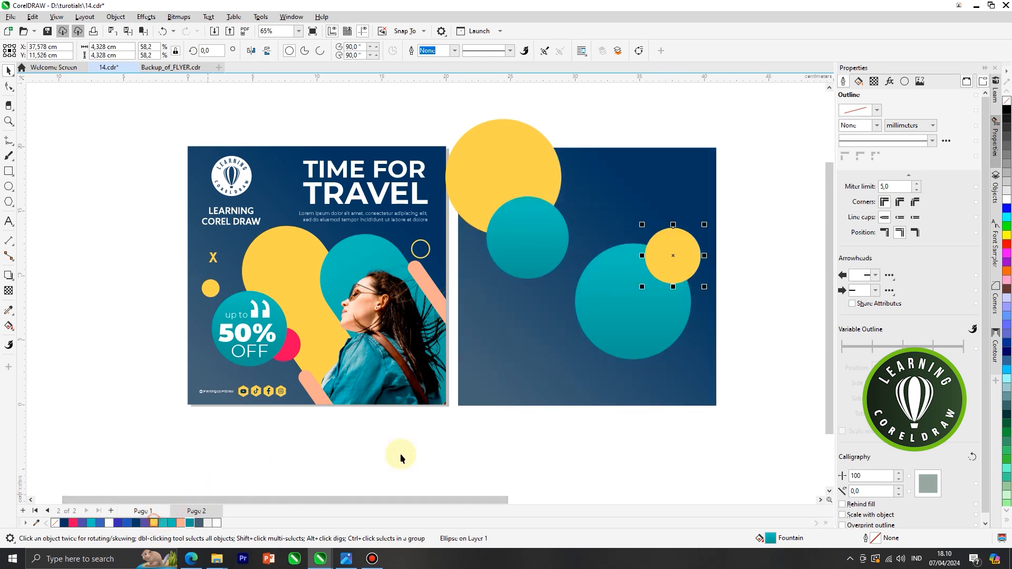
right_click(669, 240)
mouse_move(715, 331)
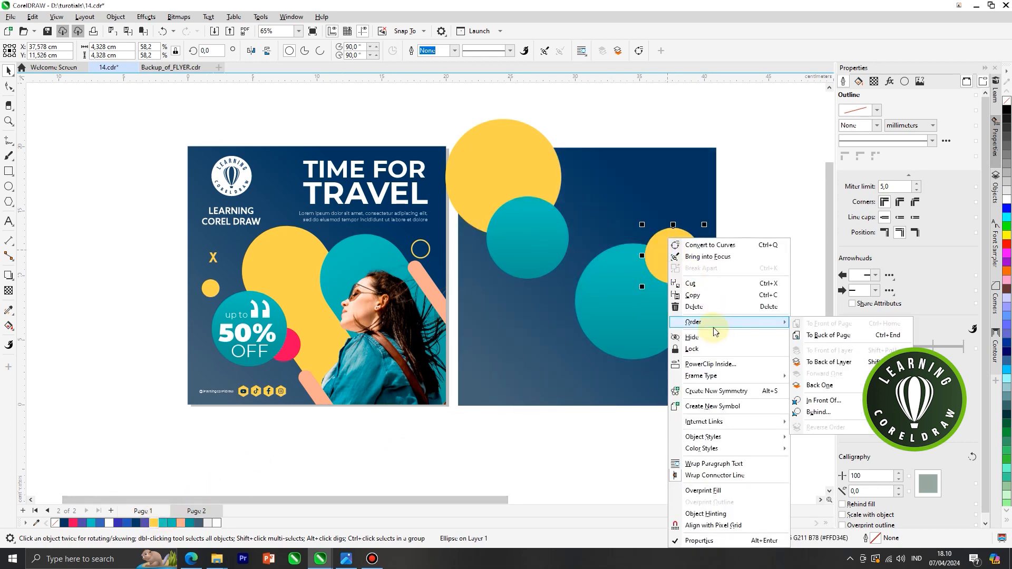
click(845, 404)
click(686, 215)
click(757, 225)
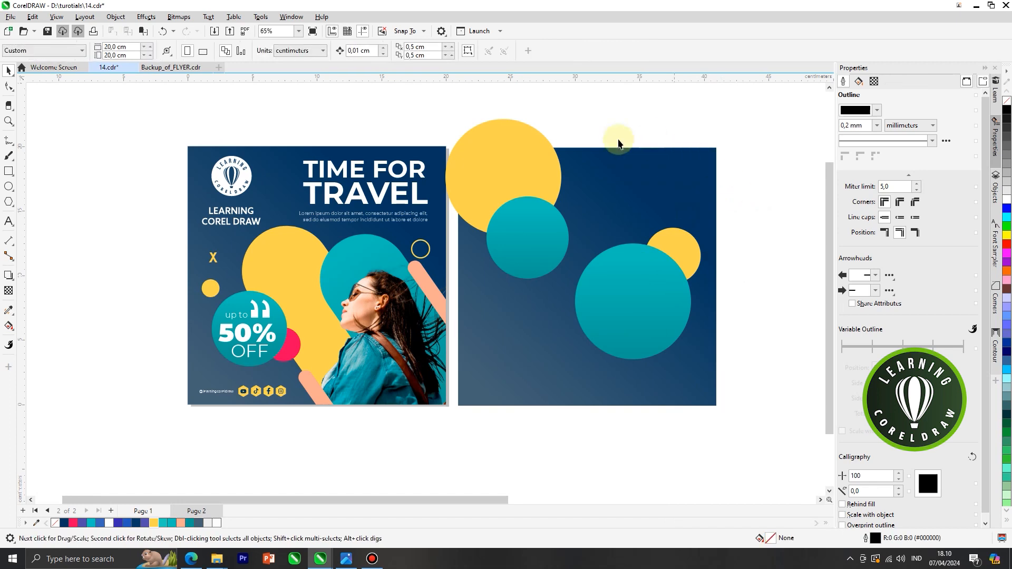
Copy and paste the small yellow circle and place the copy at the lower edge of the navy square, left of the large teal circle.
click(683, 254)
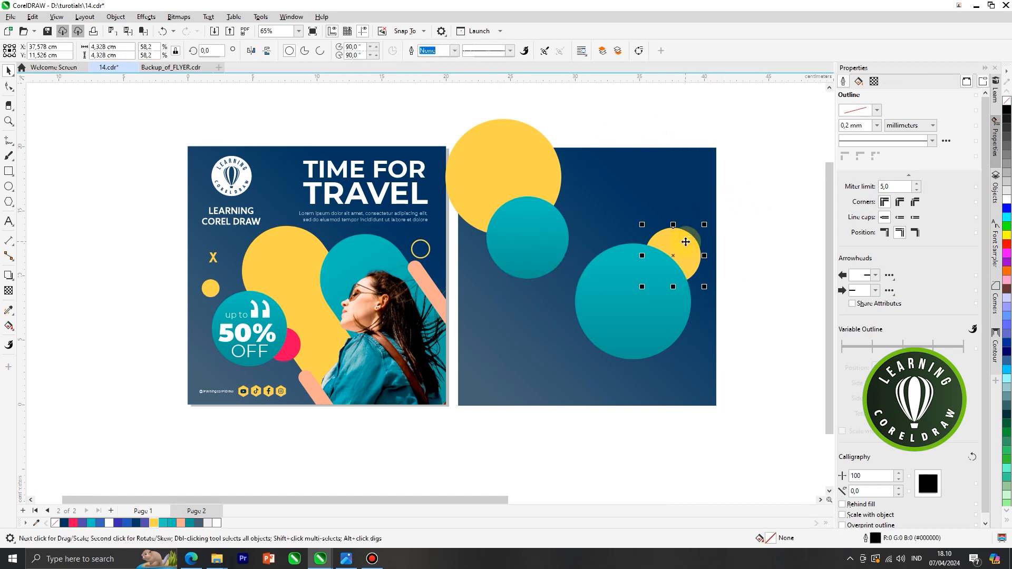
right_click(685, 240)
click(715, 301)
right_click(743, 234)
click(759, 321)
drag(686, 264, 576, 375)
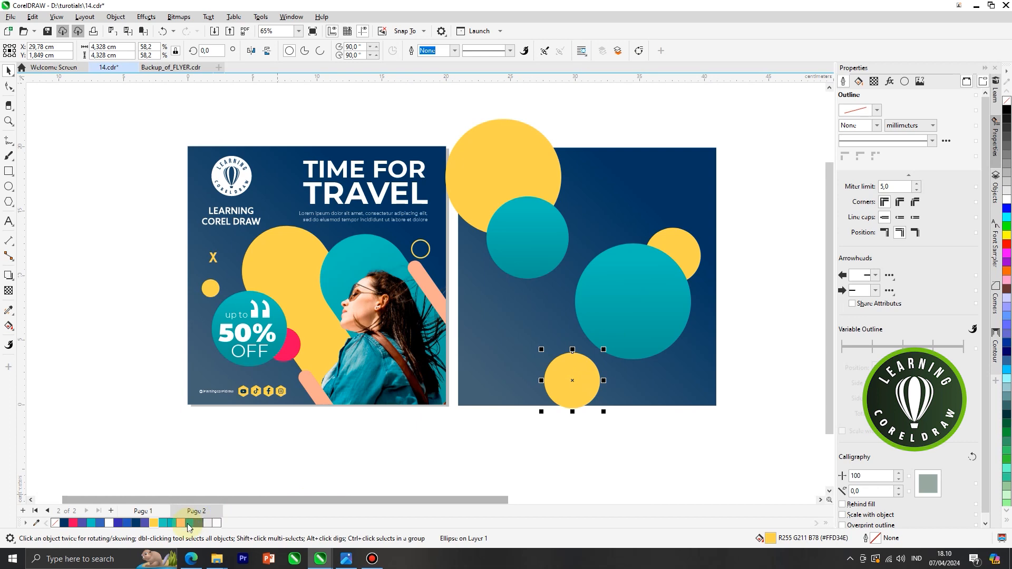
Fill the circle at the navy square's lower edge with teal and shift it slightly up and left.
click(172, 523)
click(529, 415)
click(562, 382)
drag(561, 382, 558, 380)
click(601, 418)
Draw a thin vertical rectangle about 0.42 × 24.16 cm across the navy square, fill it with peach (#FCAB90) and remove its outline.
scroll(435, 321, down, 1)
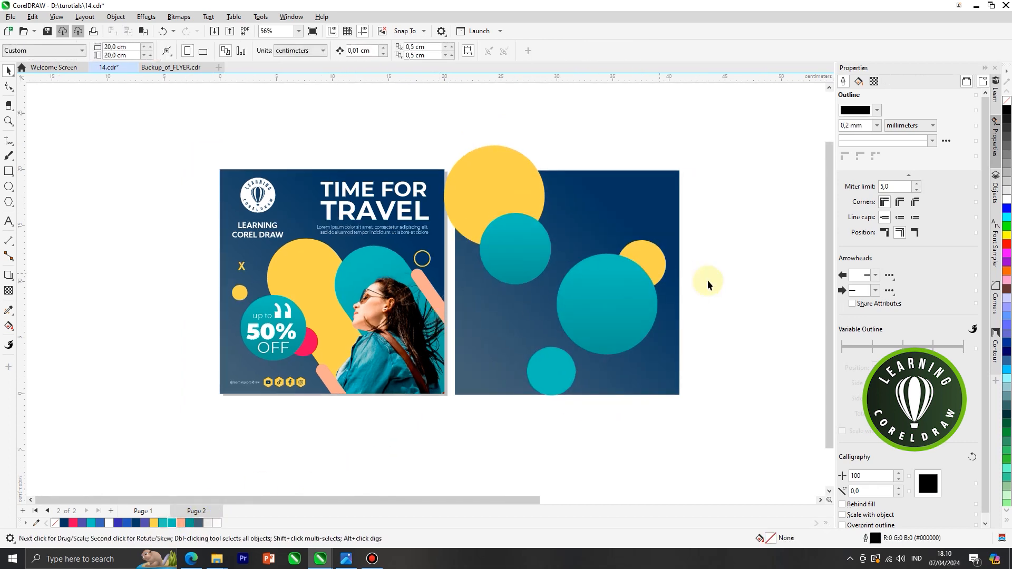
click(8, 171)
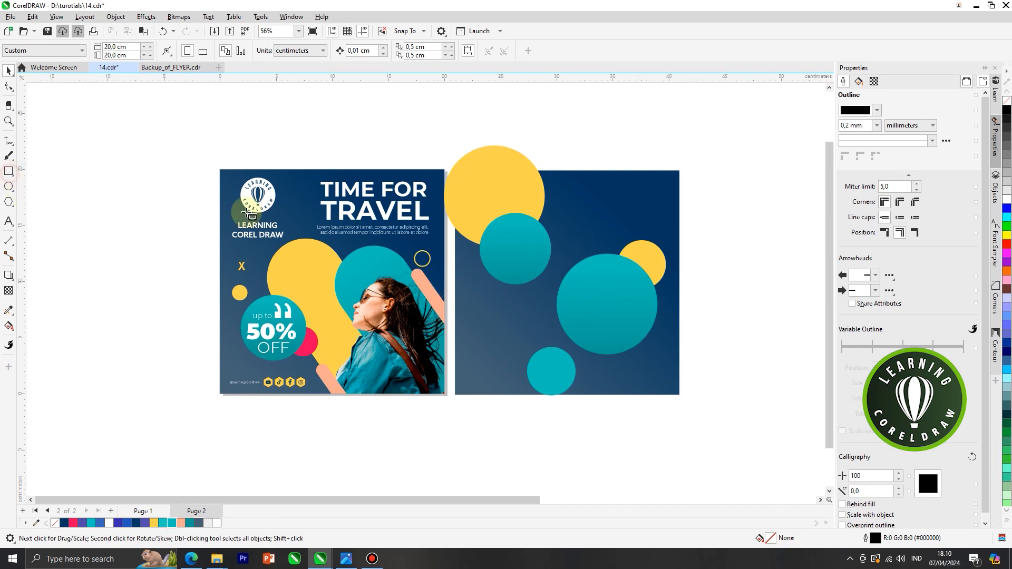
mouse_move(555, 170)
mouse_down()
mouse_move(574, 230)
mouse_move(559, 444)
mouse_up()
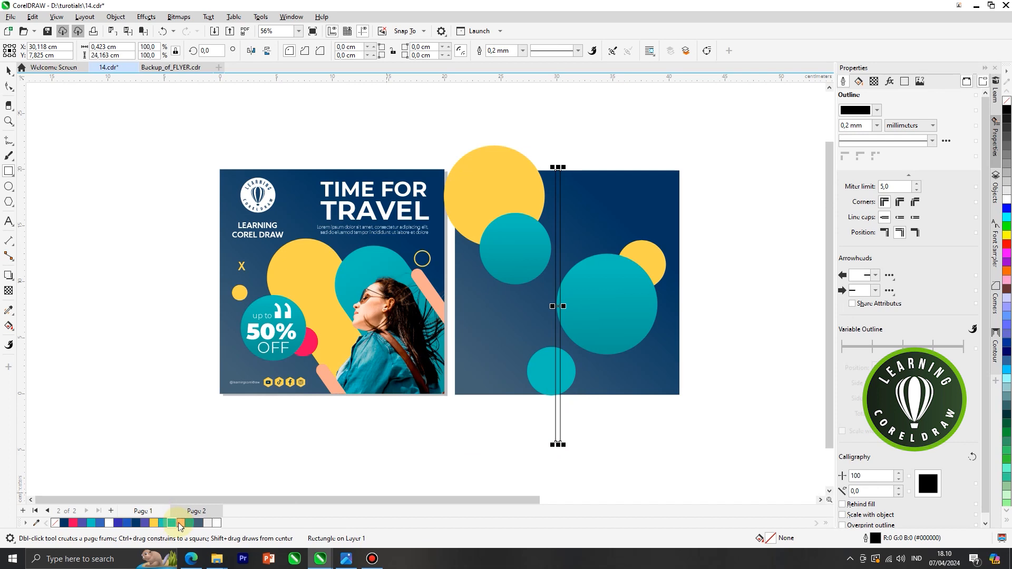
click(179, 523)
right_click(1006, 101)
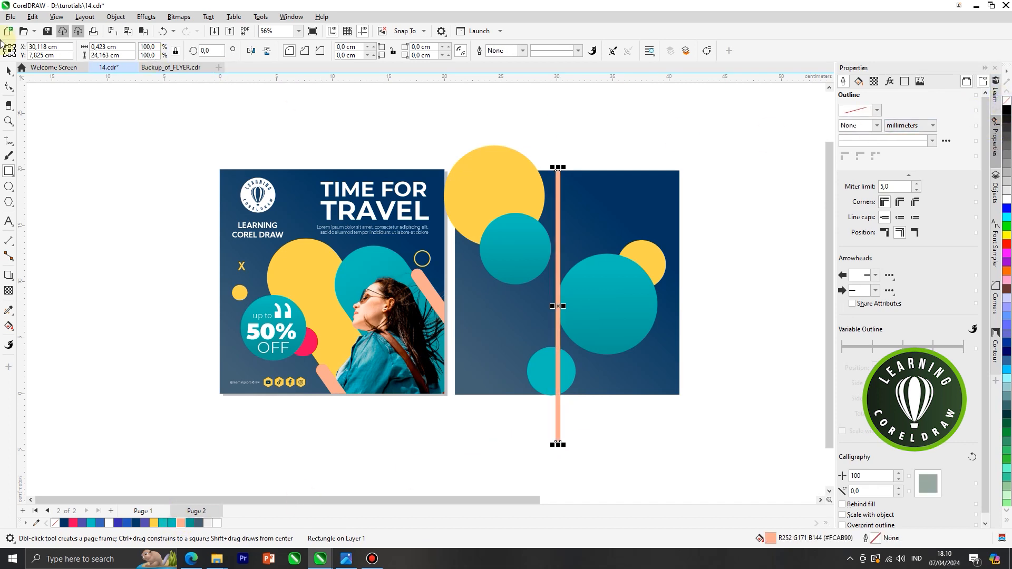
Copy and paste the peach bar and place the copy a short distance to the right, parallel to the original.
click(8, 71)
scroll(558, 225, up, 2)
right_click(559, 234)
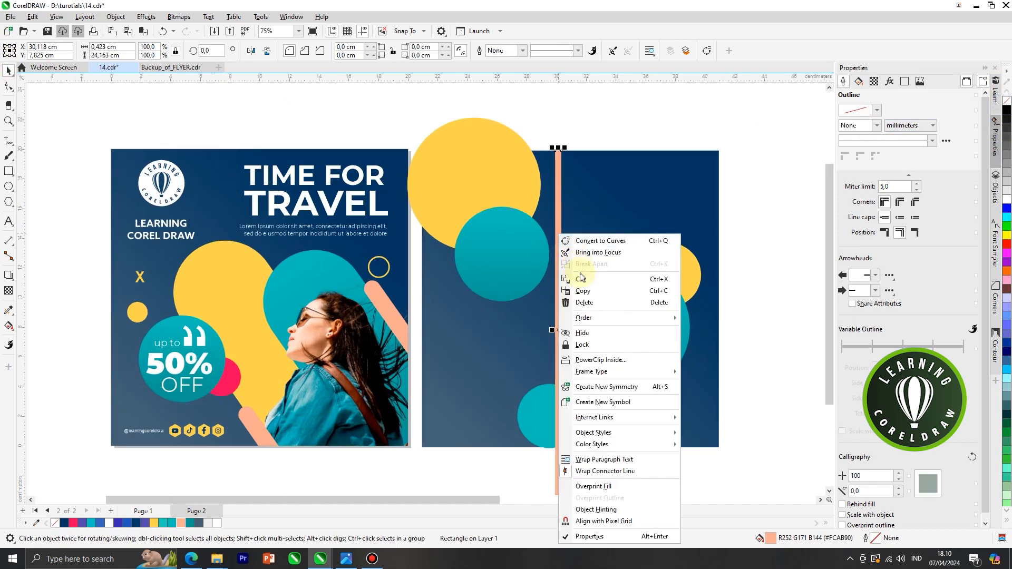
click(582, 290)
right_click(640, 135)
click(669, 208)
drag(558, 210, 575, 210)
shift+click(560, 207)
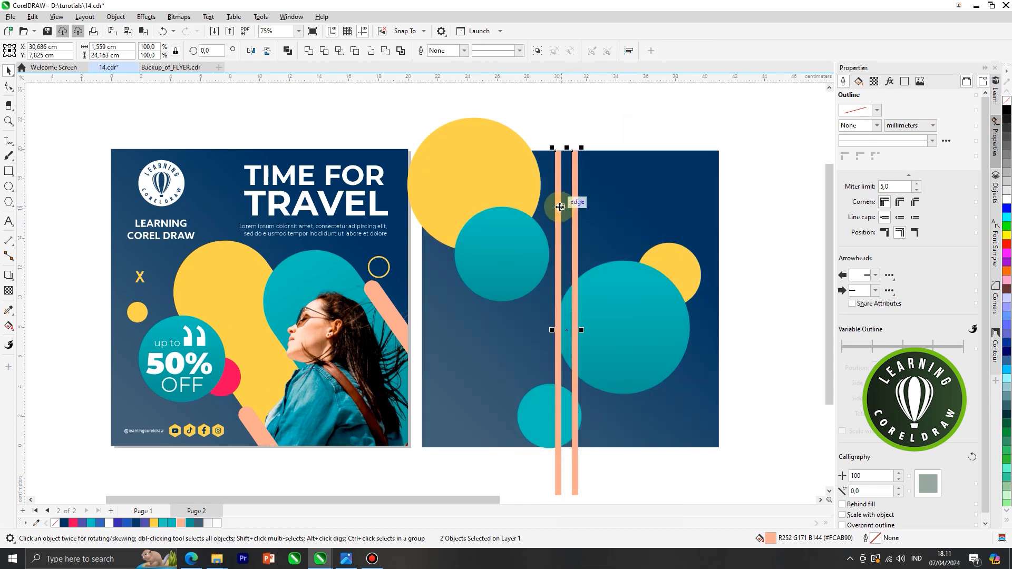
click(9, 290)
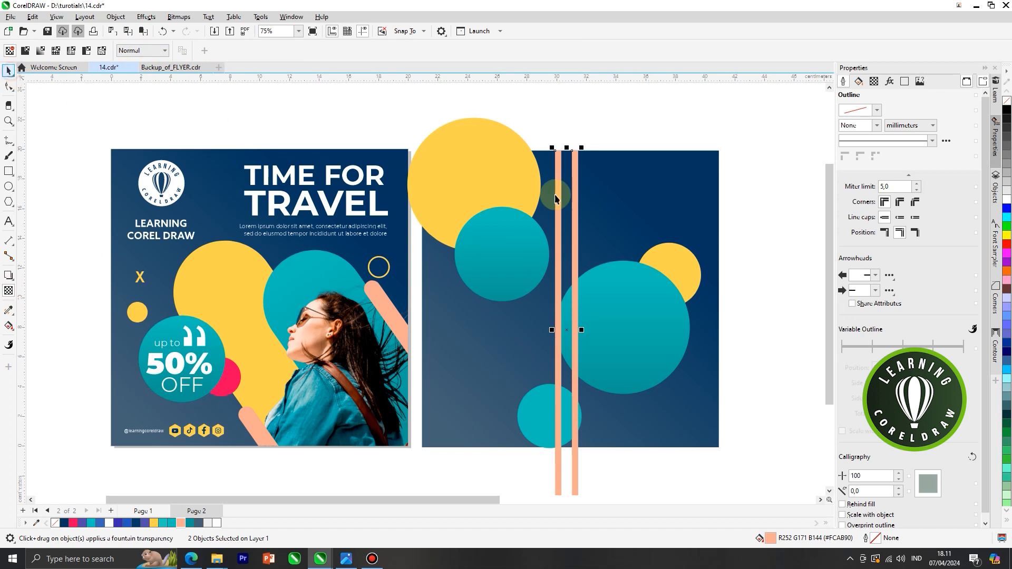
key(space)
click(556, 127)
Apply a horizontal fountain transparency to the right-hand peach bar and set its end node to 50.
click(577, 183)
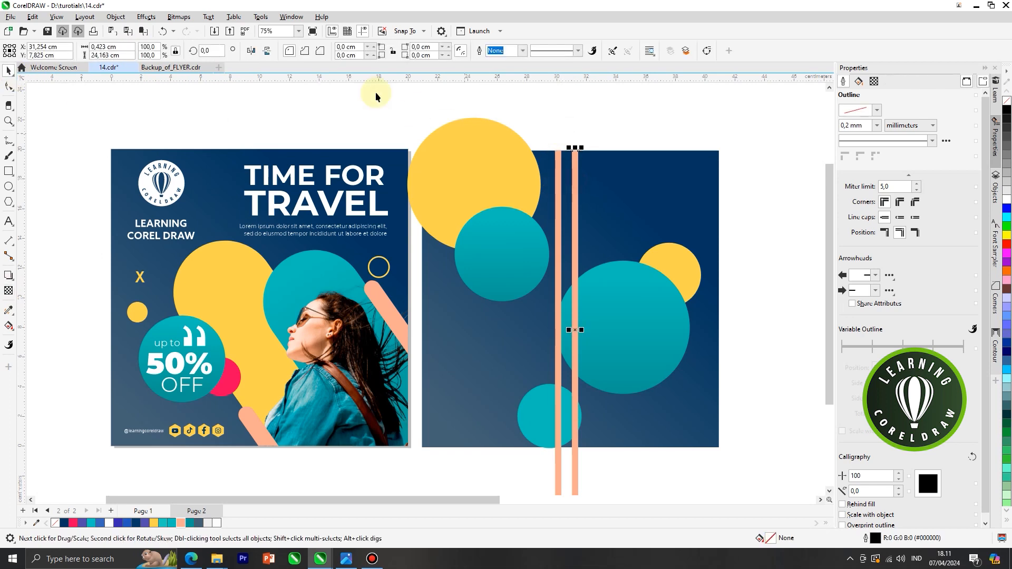
click(9, 291)
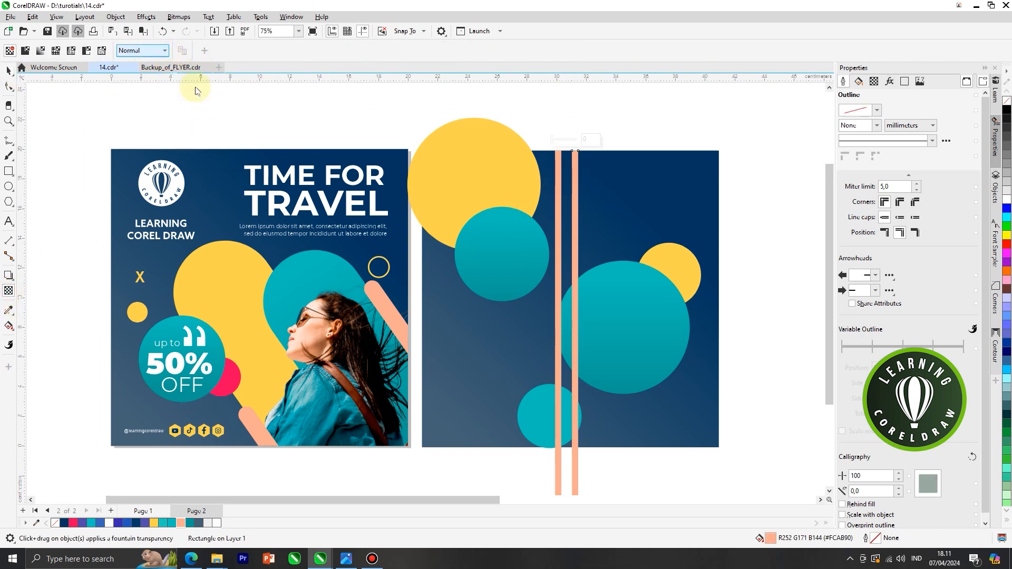
drag(588, 369, 587, 366)
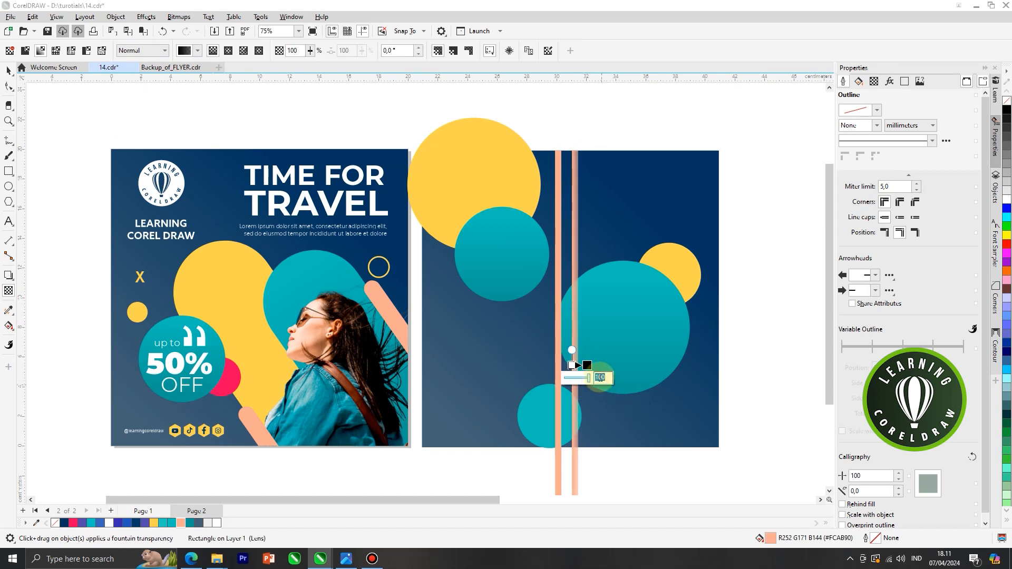
text(50)
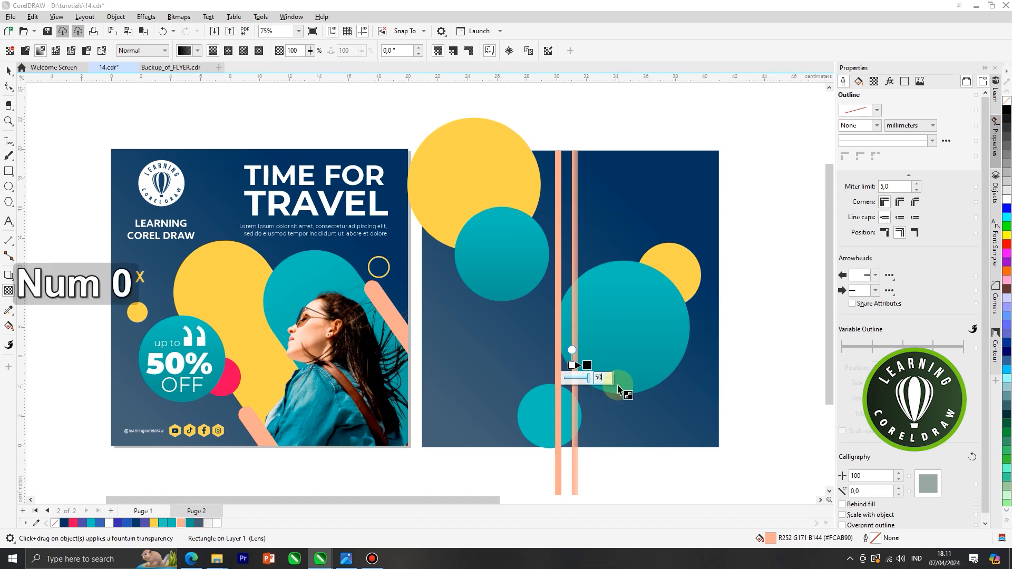
key(Return)
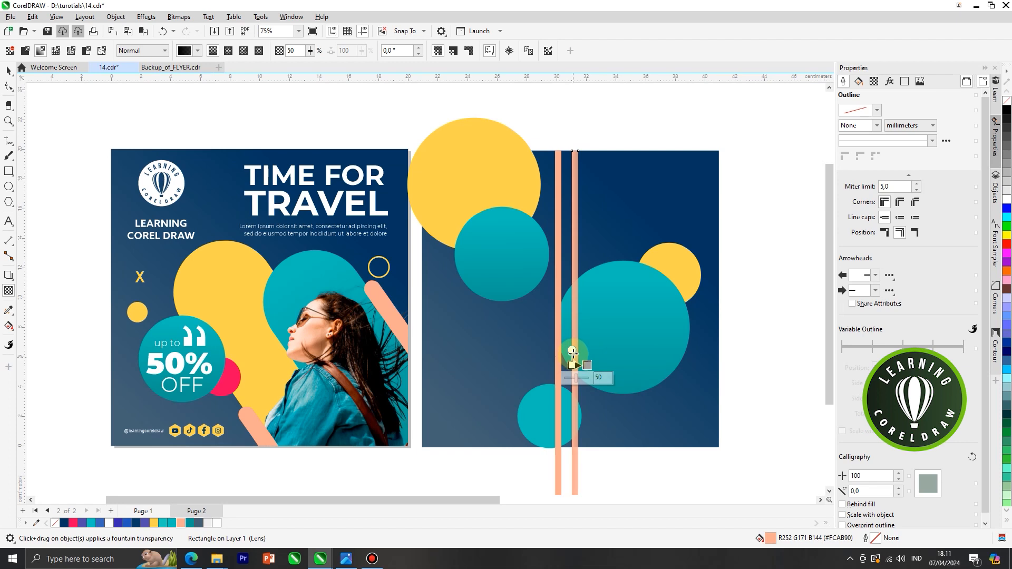
Extend the right-hand peach bar's fountain transparency to the left, and apply a wider horizontal fountain transparency to the left-hand bar.
click(575, 365)
drag(572, 365, 542, 366)
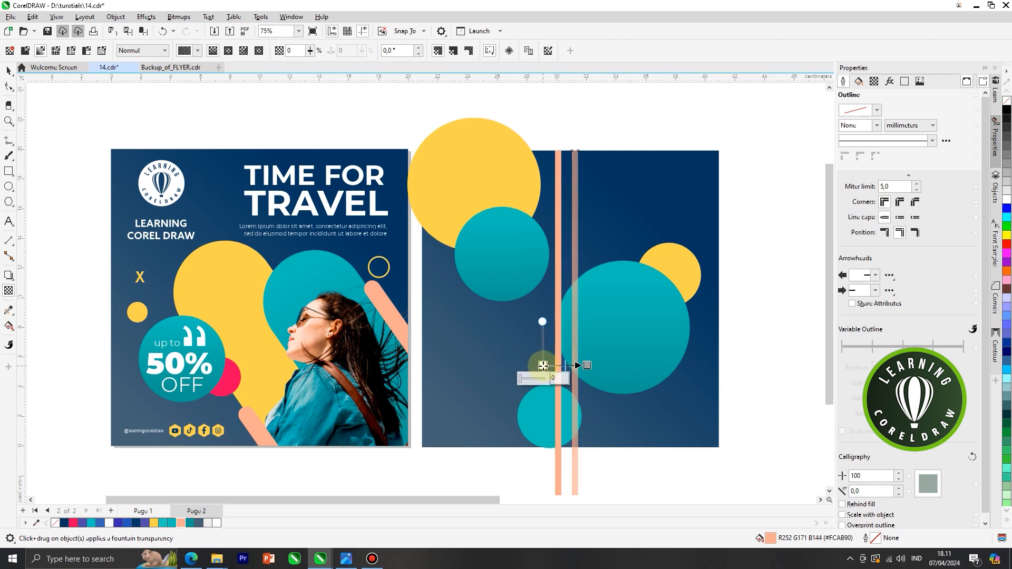
click(557, 360)
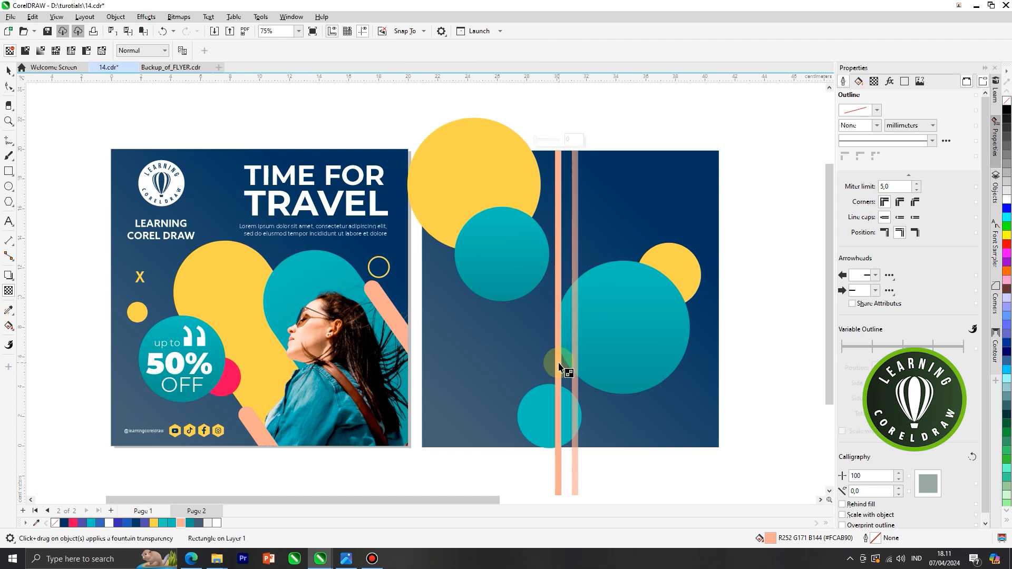
drag(542, 365, 566, 364)
click(545, 365)
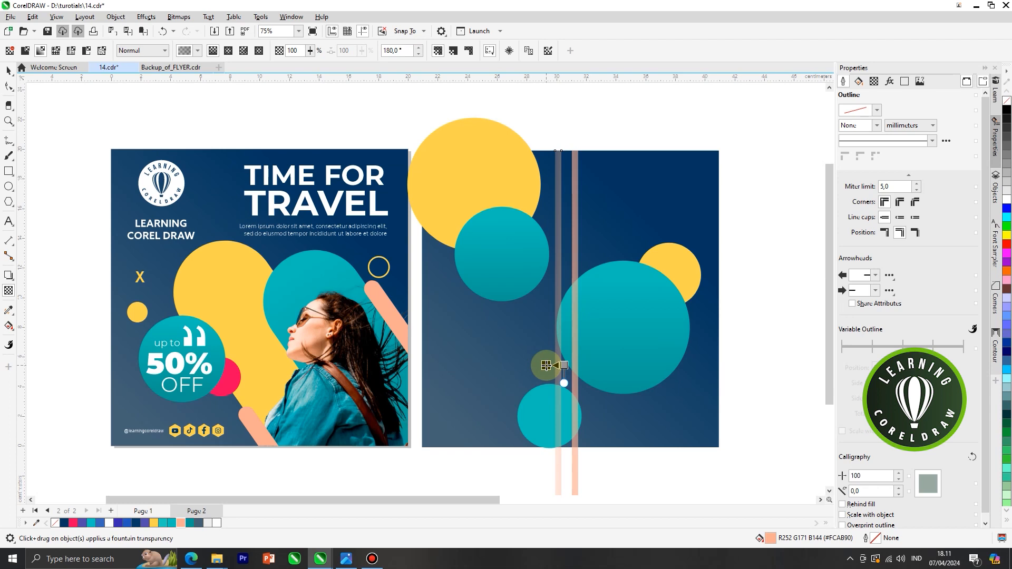
drag(546, 365, 478, 363)
click(8, 70)
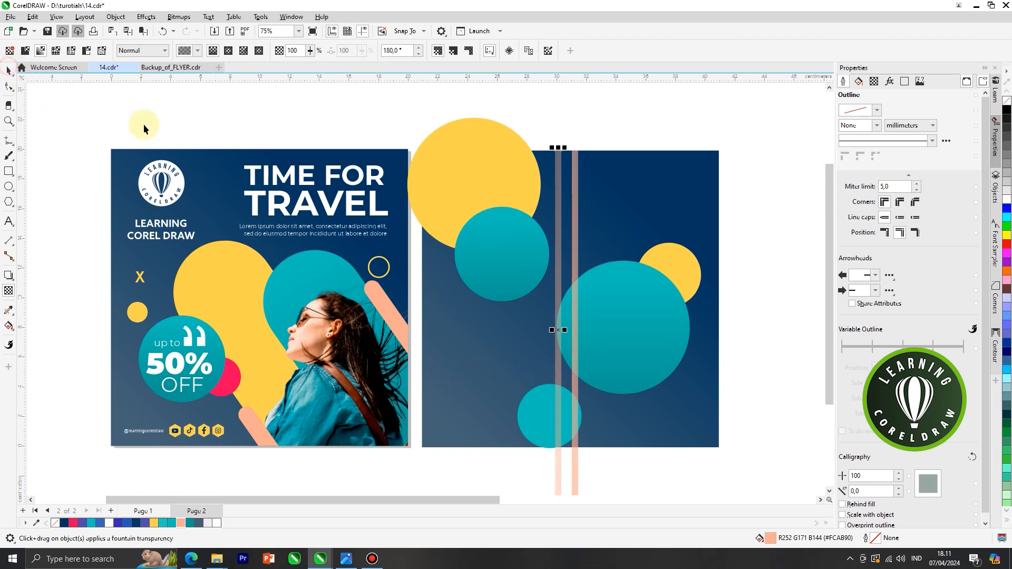
click(144, 125)
Group the two peach bars and rotate the group by -45 degrees.
click(558, 252)
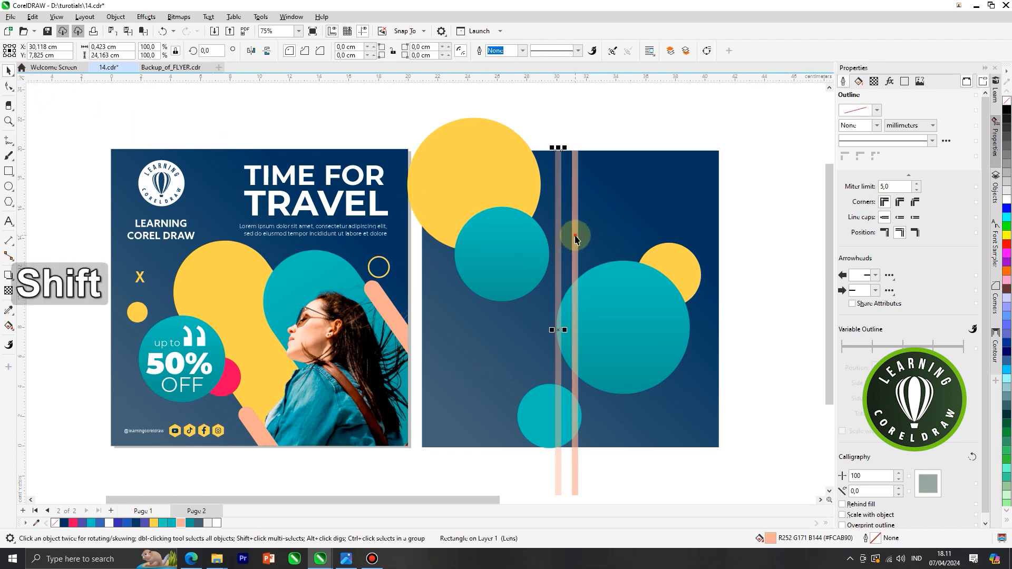
shift+click(576, 231)
right_click(576, 231)
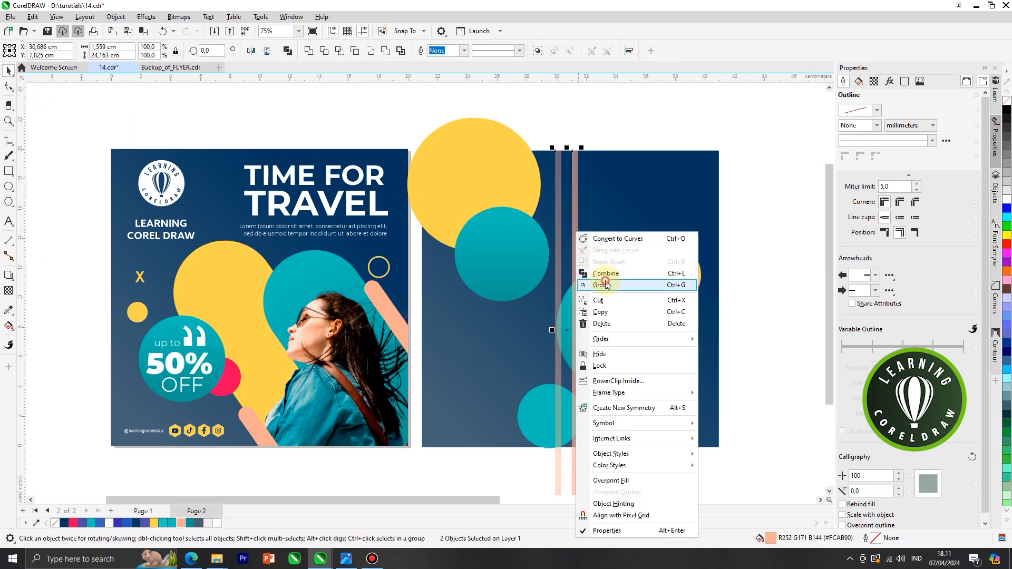
click(601, 280)
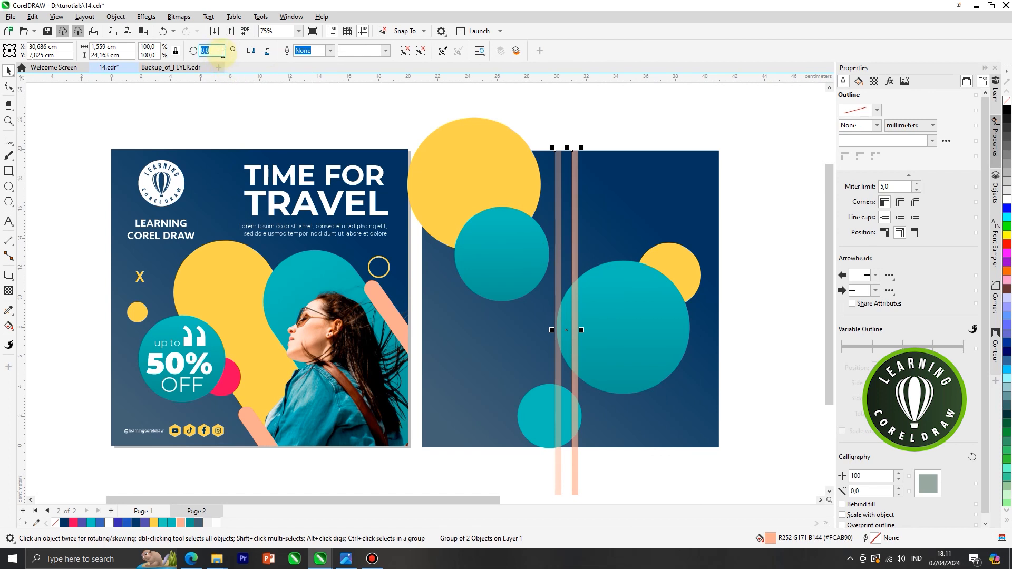
text(-45)
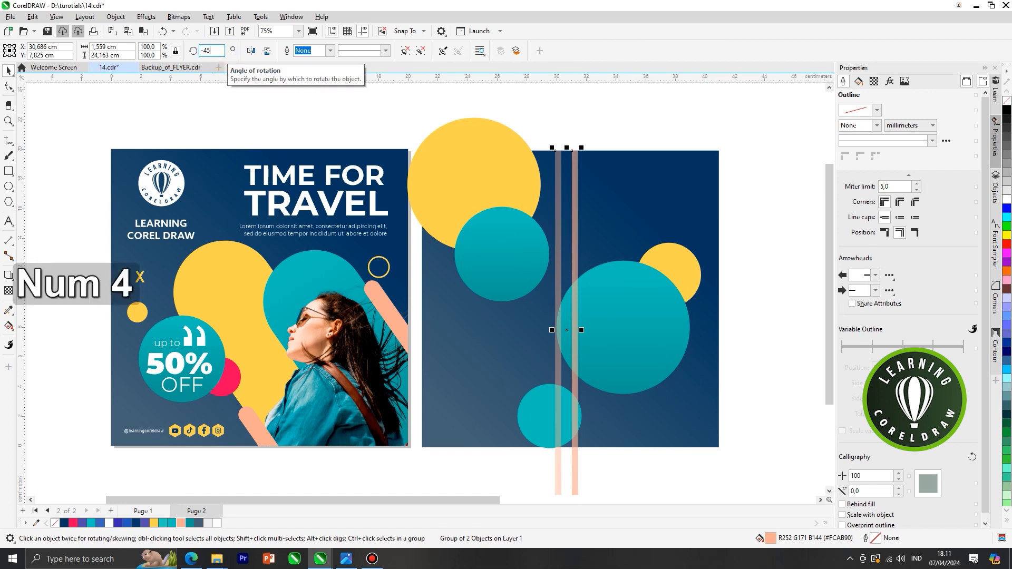
key(Return)
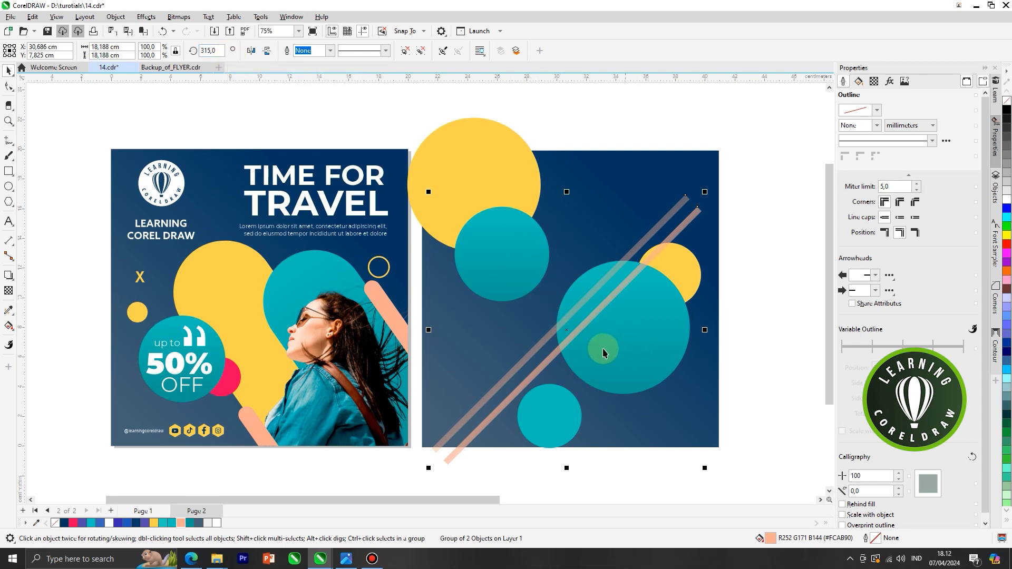
Move the diagonal bars across the large teal circle and scale them up to about 19.53 × 19.53 cm overall.
drag(558, 353, 618, 341)
drag(488, 456, 469, 471)
drag(767, 180, 770, 173)
drag(747, 215, 739, 218)
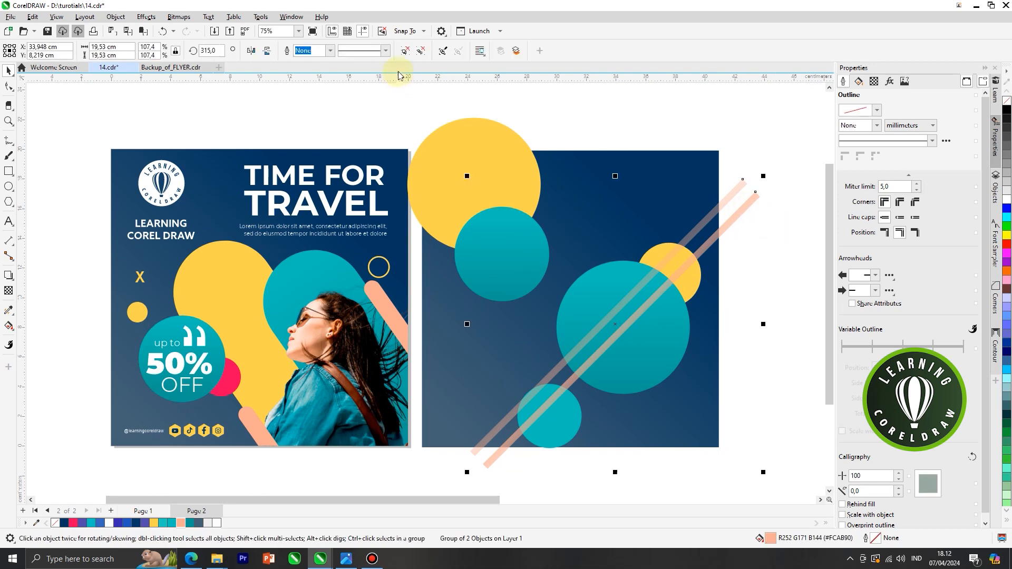
click(549, 111)
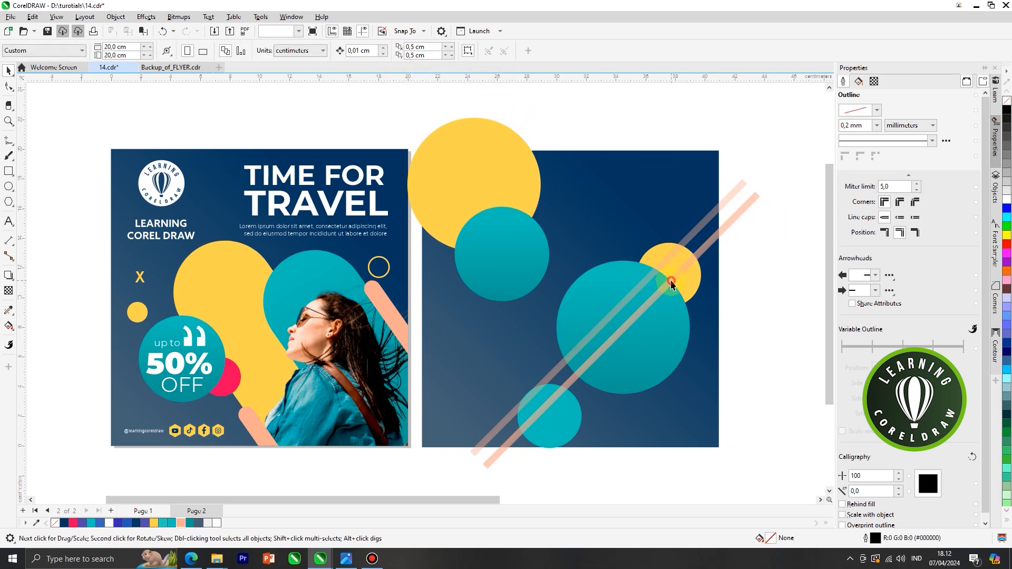
Copy and paste the lower diagonal bar, move the copy across the navy square's lower-right corner and fill it with white.
right_click(671, 281)
click(696, 295)
right_click(774, 265)
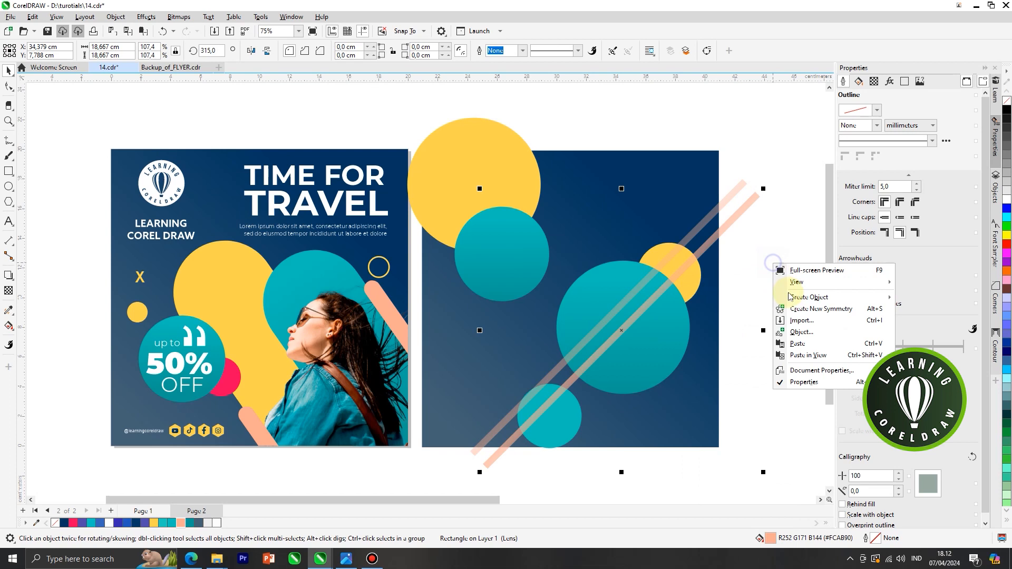
click(796, 344)
drag(666, 335, 669, 370)
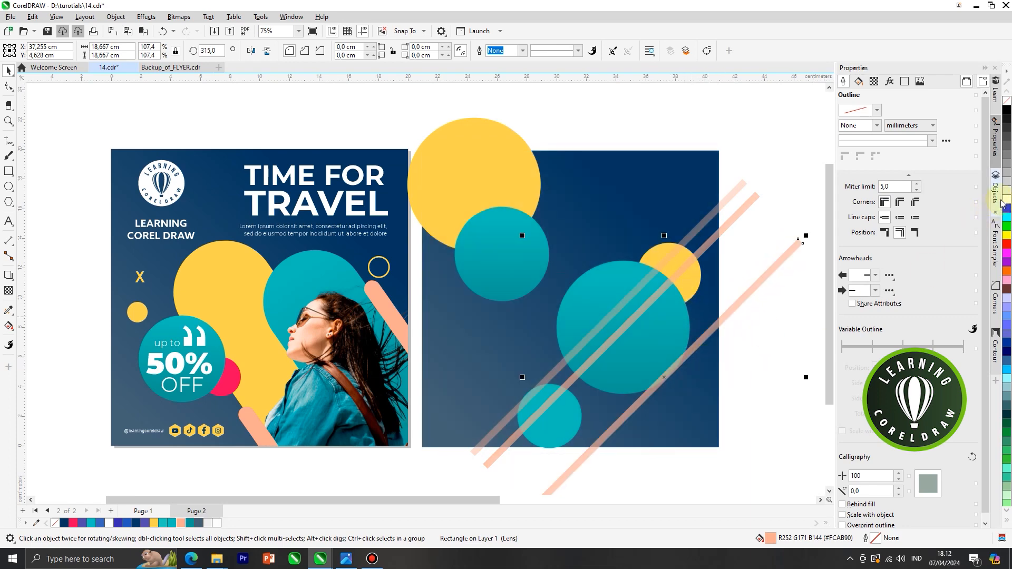
click(786, 199)
Move the cut-out photo of the woman with shopping bags onto the navy square and bring it to the front.
scroll(579, 213, down, 1)
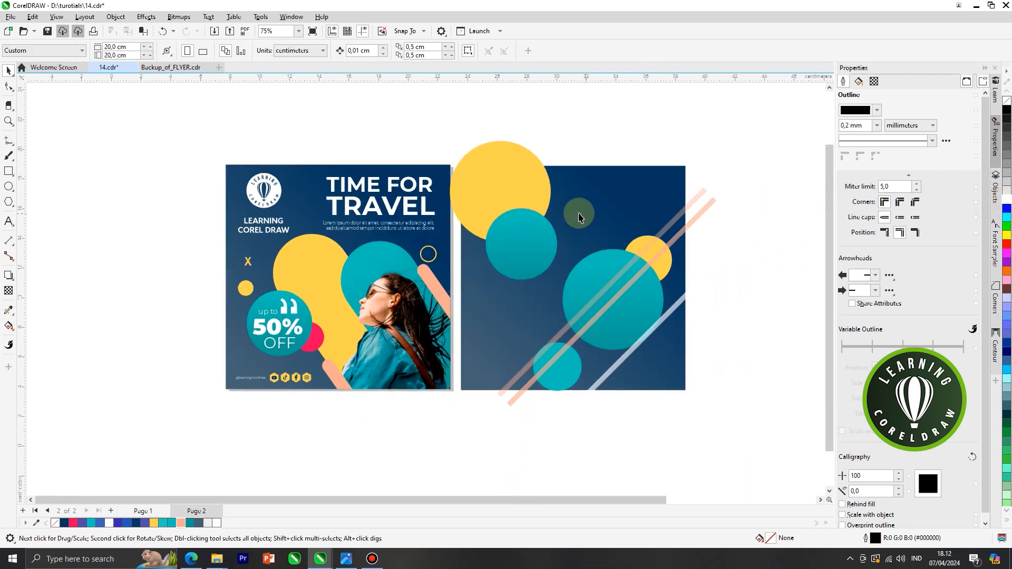
scroll(580, 214, down, 1)
scroll(620, 196, up, 1)
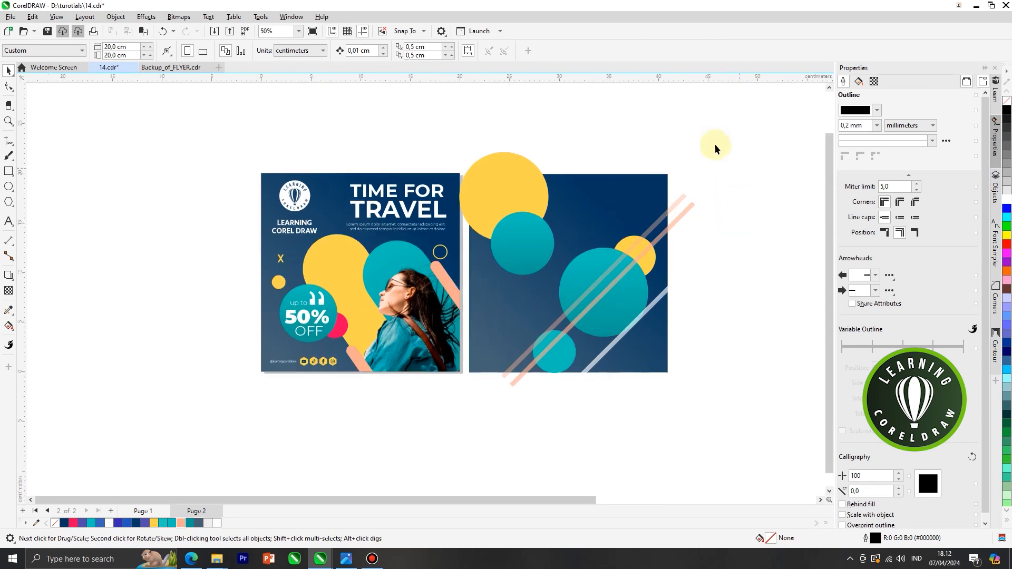
scroll(392, 217, down, 2)
drag(751, 276, 519, 287)
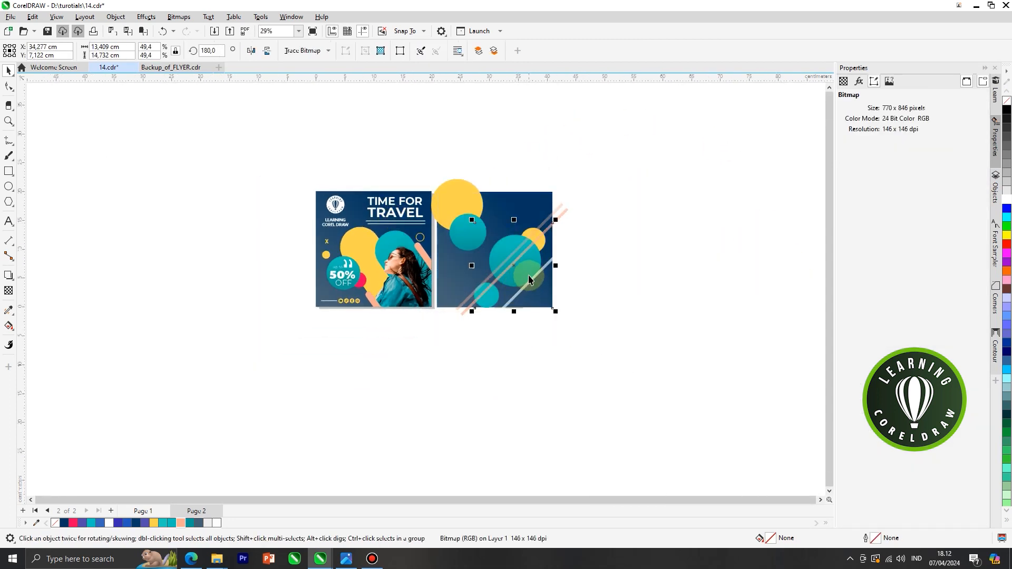
key(shift+Page_Up)
scroll(524, 268, up, 3)
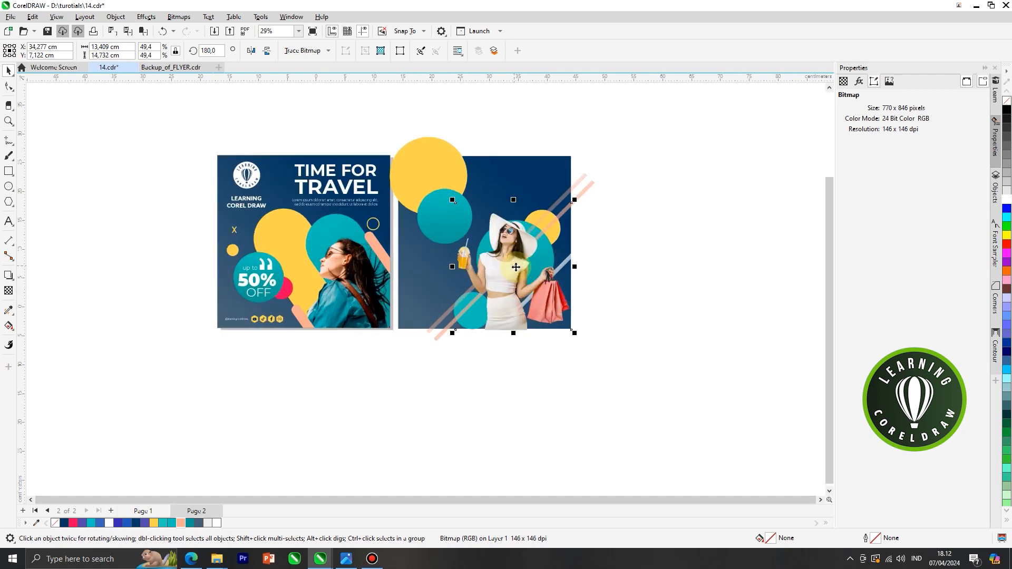
Enlarge the woman's photo slightly and adjust its position over the large teal circle at the navy square's lower edge.
drag(496, 277, 505, 275)
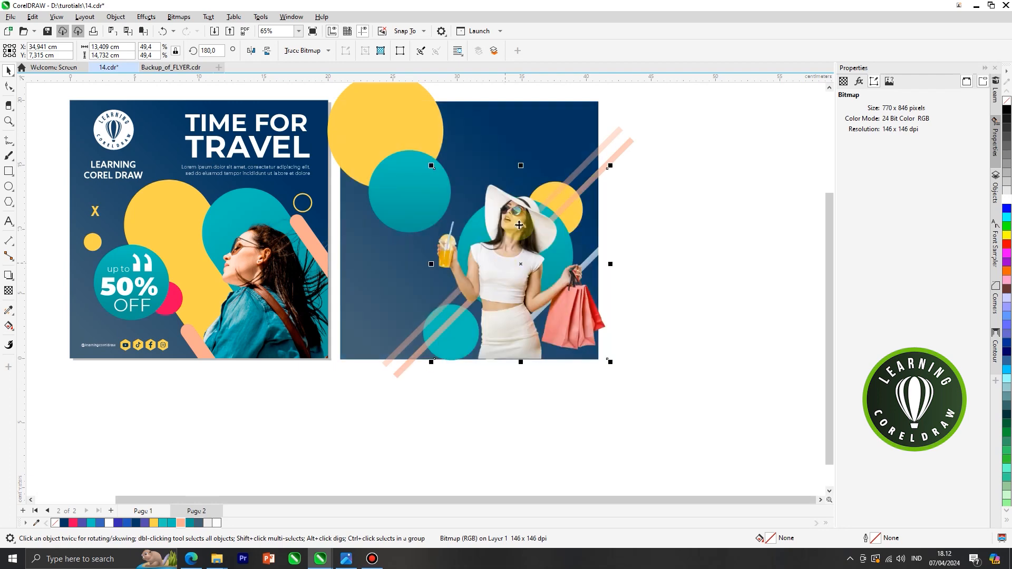
drag(615, 162, 620, 158)
click(690, 159)
scroll(642, 195, down, 1)
scroll(558, 244, up, 1)
click(528, 233)
click(528, 233)
drag(527, 239, 526, 237)
click(646, 236)
scroll(583, 238, down, 2)
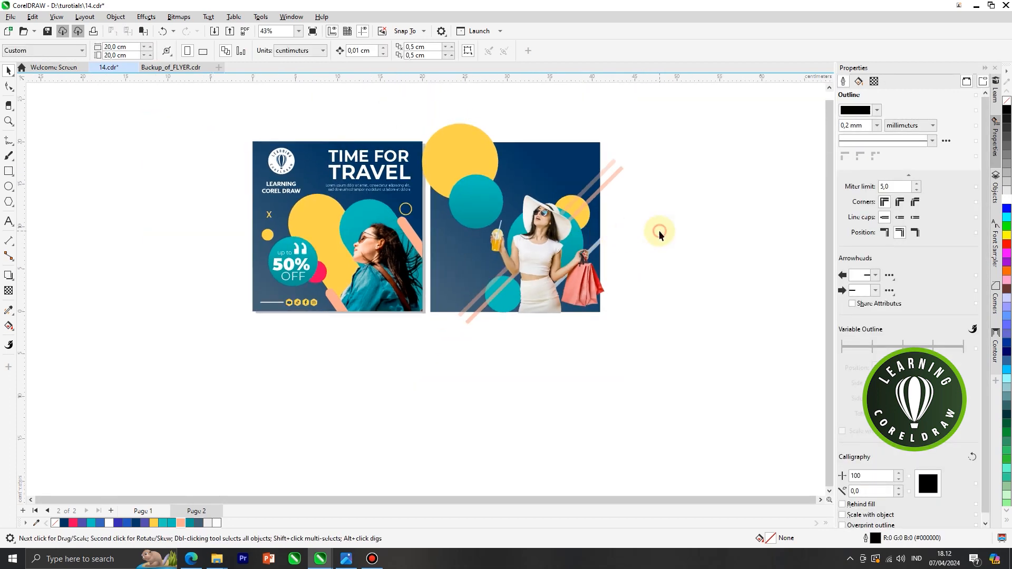
Copy the "up to 50% OFF" text and quotation mark from the first flyer onto the upper teal circle.
click(297, 256)
drag(224, 236, 477, 209)
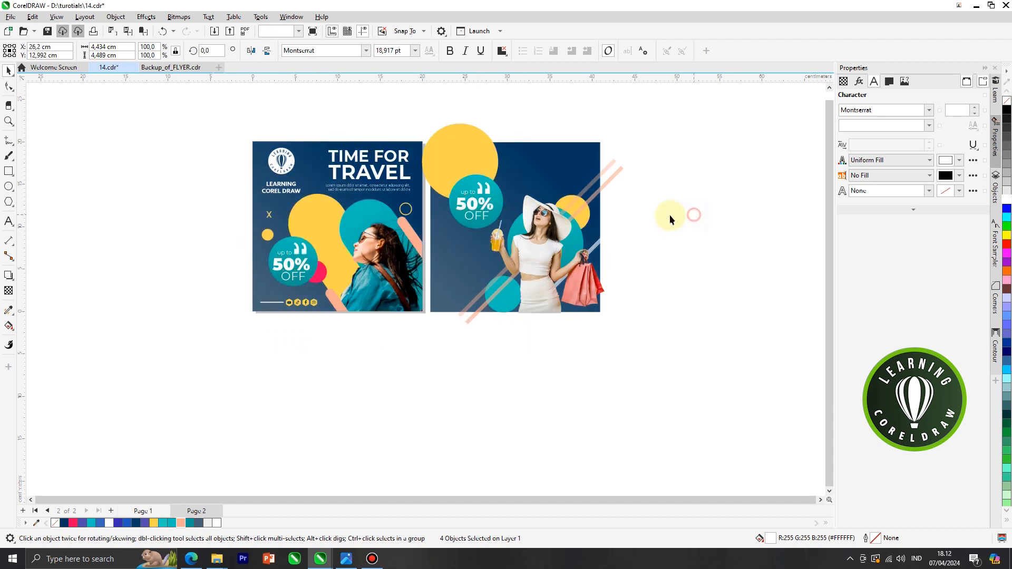
click(669, 214)
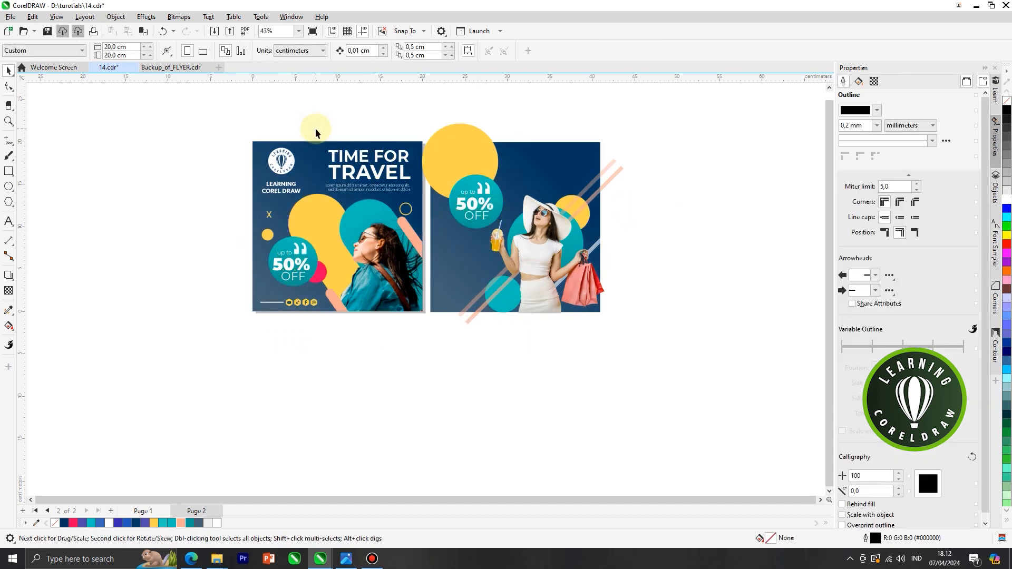
Copy the social media handle and icons into the new flyer's lower-left corner, delete the extra icons and stack the handle above the row.
drag(315, 314, 472, 304)
scroll(505, 296, up, 4)
drag(404, 350, 382, 321)
click(408, 302)
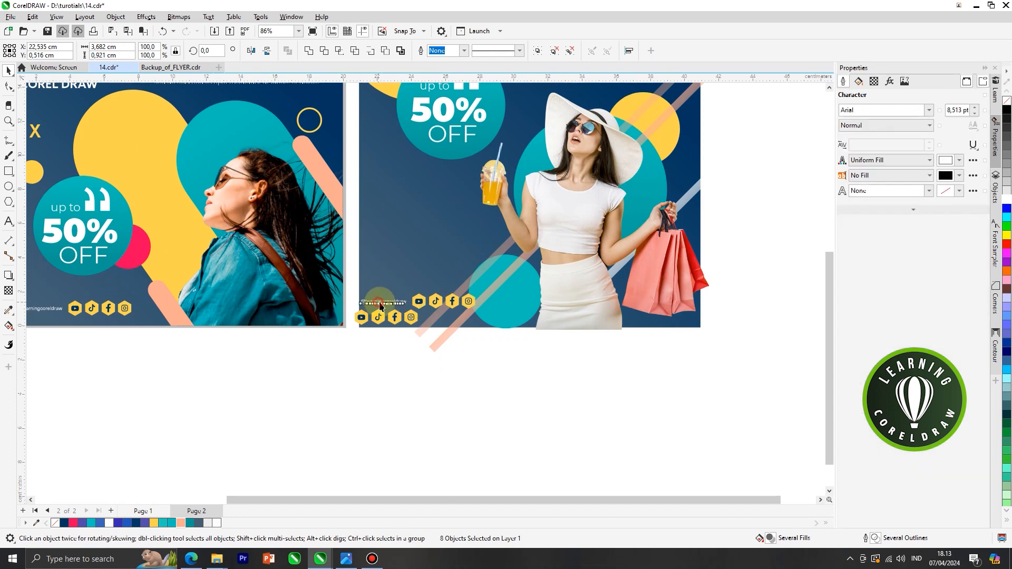
click(350, 346)
drag(407, 349, 484, 284)
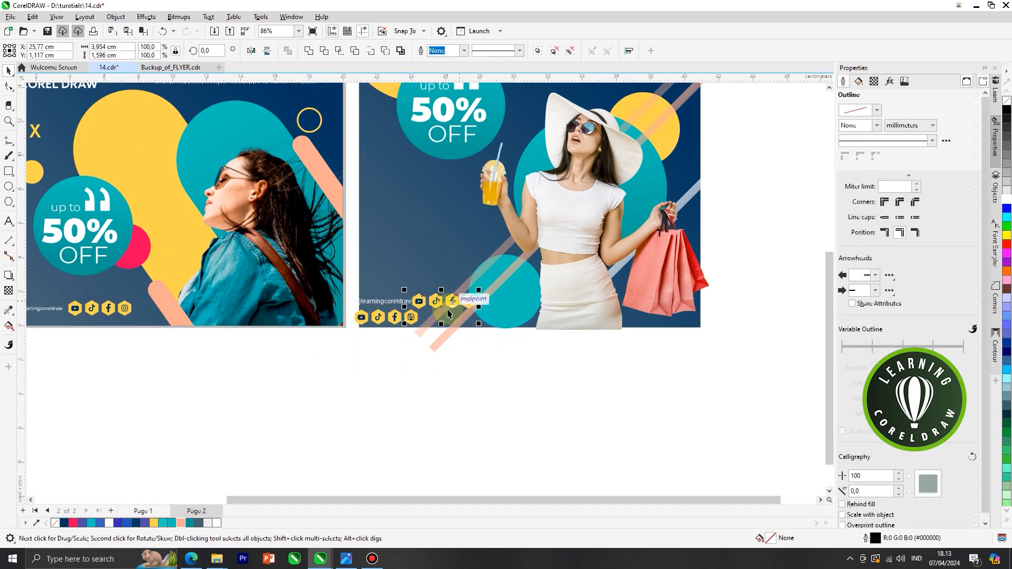
key(Delete)
drag(332, 354, 427, 301)
click(436, 346)
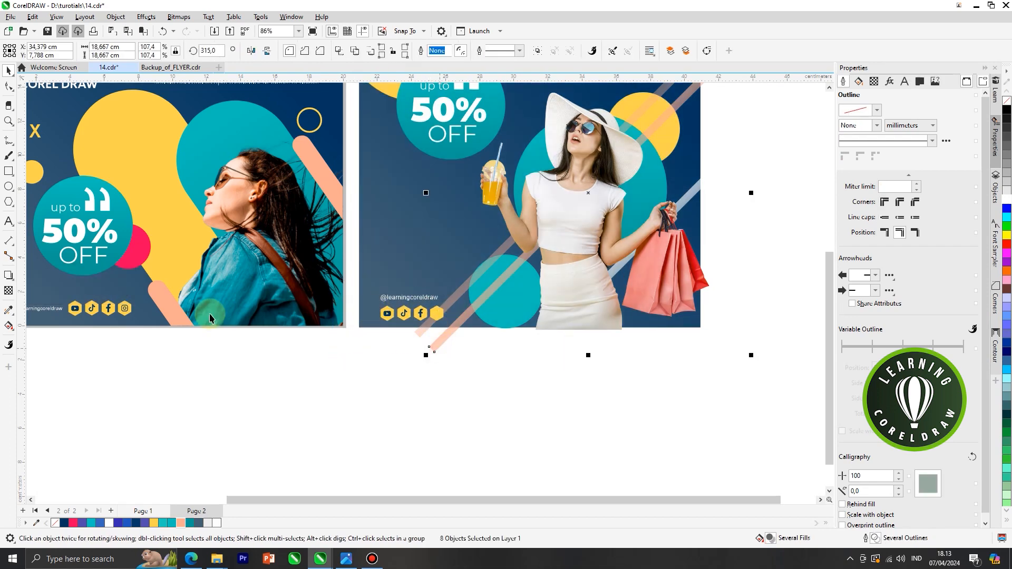
Replace the incomplete icon row under the handle with a grouped copy of the first flyer's four social media icons.
click(127, 311)
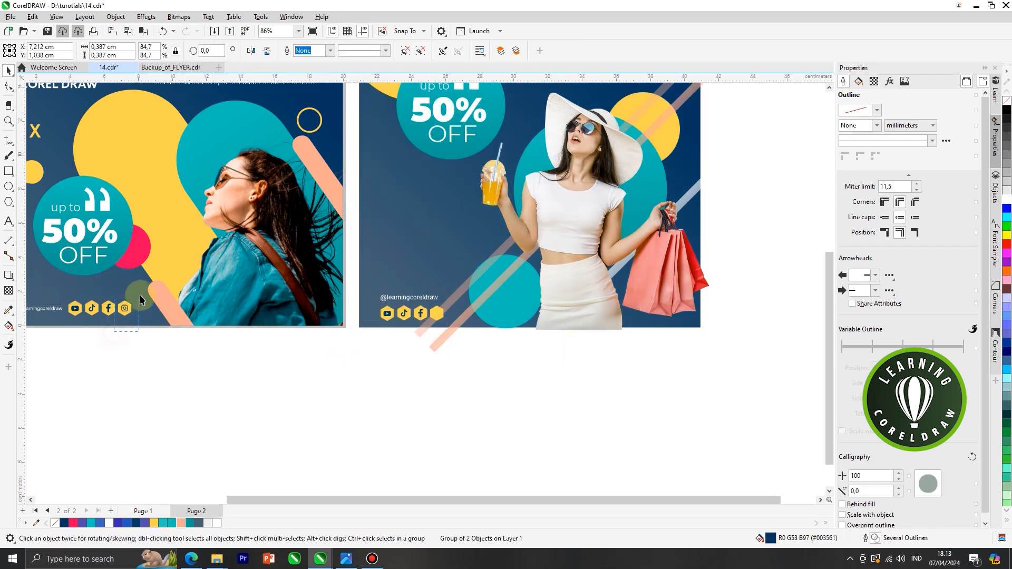
drag(140, 296, 140, 296)
drag(51, 337, 423, 330)
key(ctrl+g)
click(419, 316)
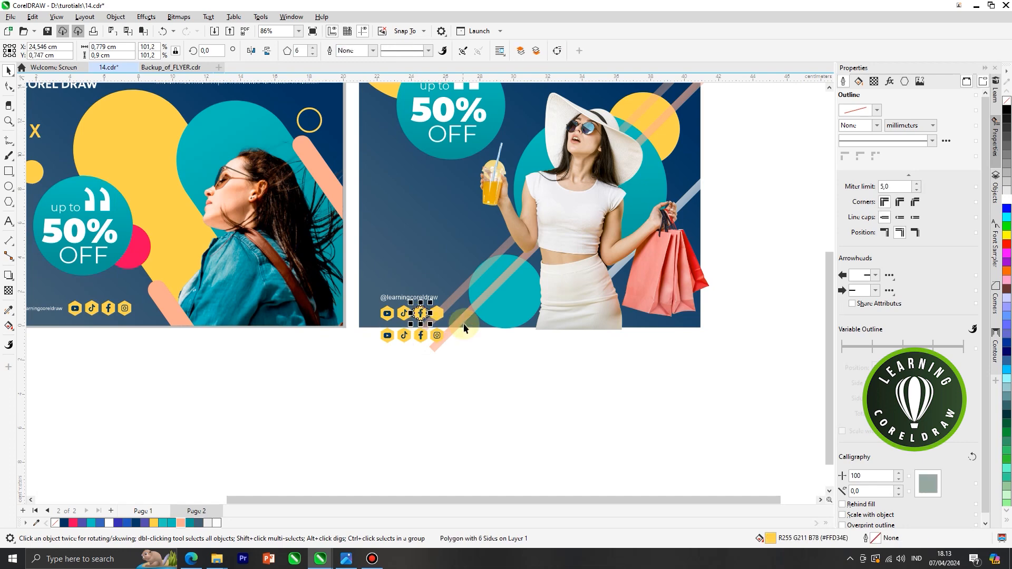
key(Delete)
drag(418, 338, 418, 318)
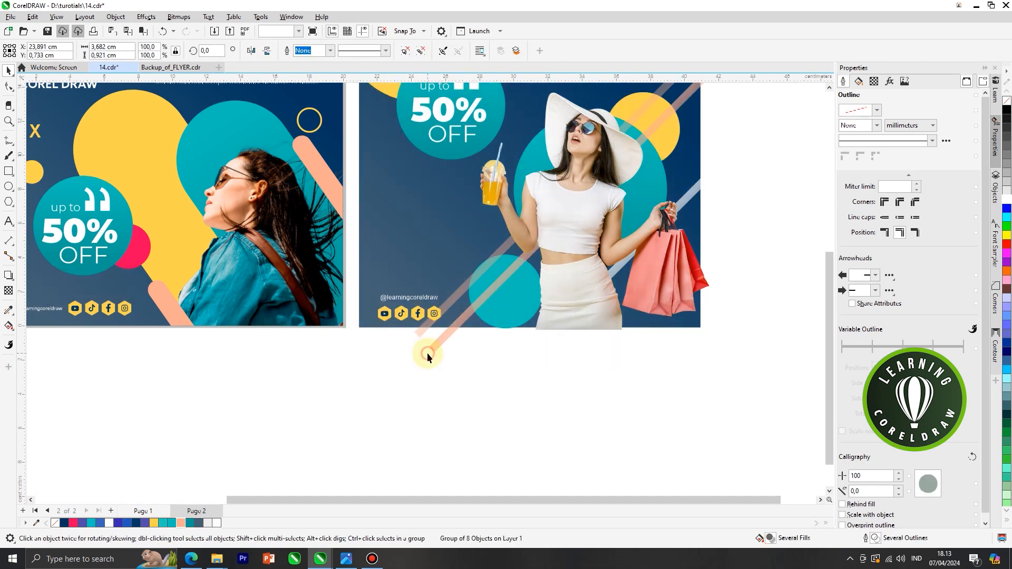
click(427, 353)
Copy the "TIME FOR TRAVEL" headline and its lorem ipsum text from the first flyer to the new flyer's upper right.
scroll(414, 349, down, 2)
scroll(422, 344, down, 1)
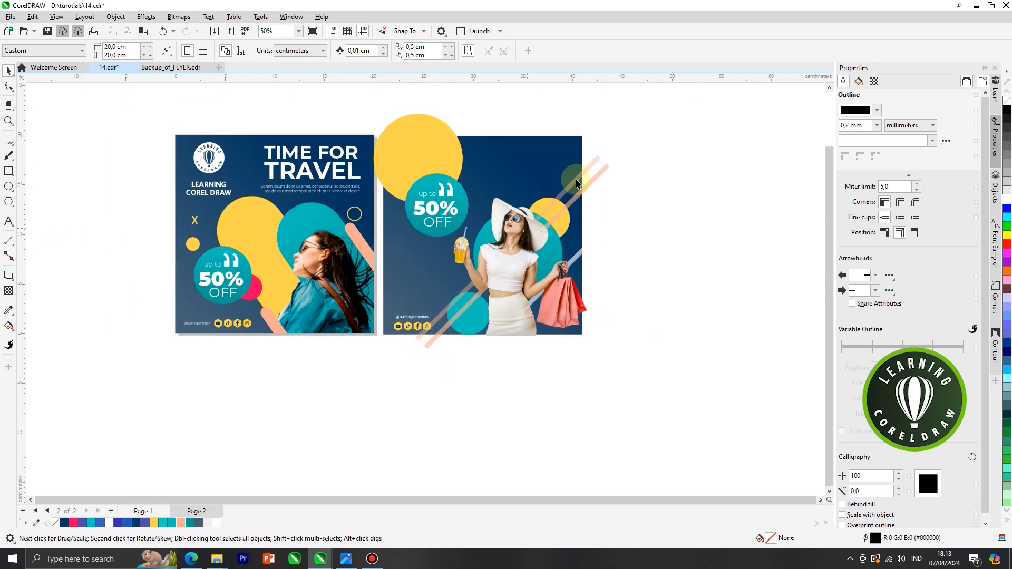
drag(255, 125, 373, 215)
drag(327, 180, 531, 178)
click(639, 174)
Left-align the lorem ipsum text on the new flyer and align its left edge with the "TRAVEL" headline.
scroll(507, 149, up, 2)
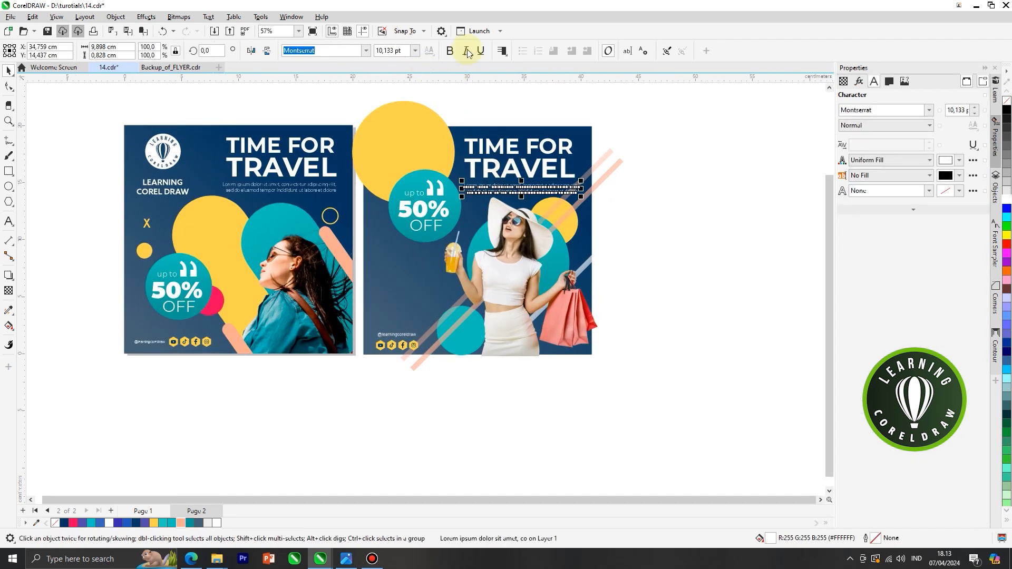
click(501, 51)
click(515, 76)
click(496, 172)
shift+click(495, 190)
key(l)
click(648, 193)
Copy the round balloon logo from the first flyer onto the large yellow circle and fill the copy with navy.
scroll(638, 190, down, 1)
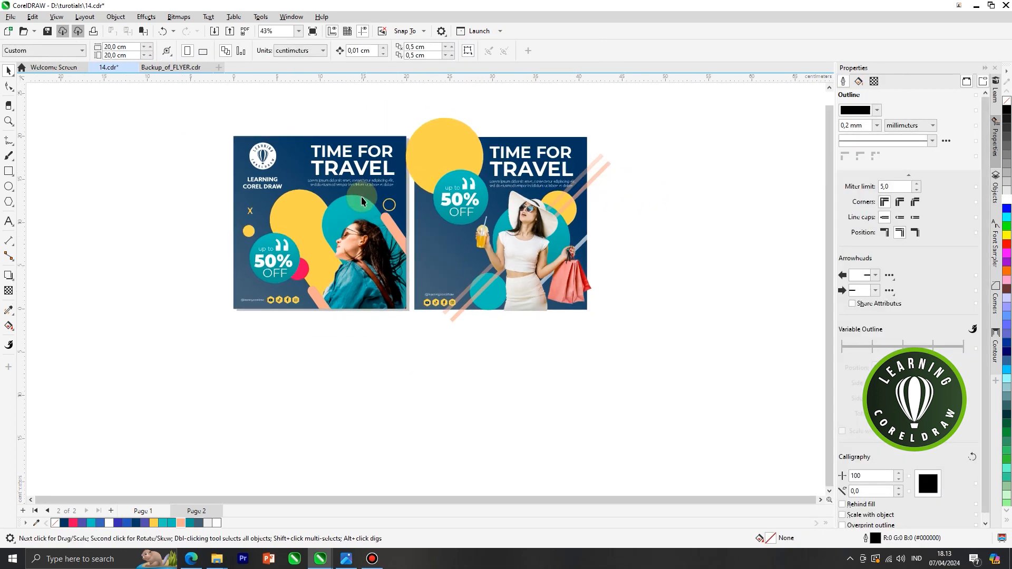
click(436, 155)
drag(263, 157, 439, 160)
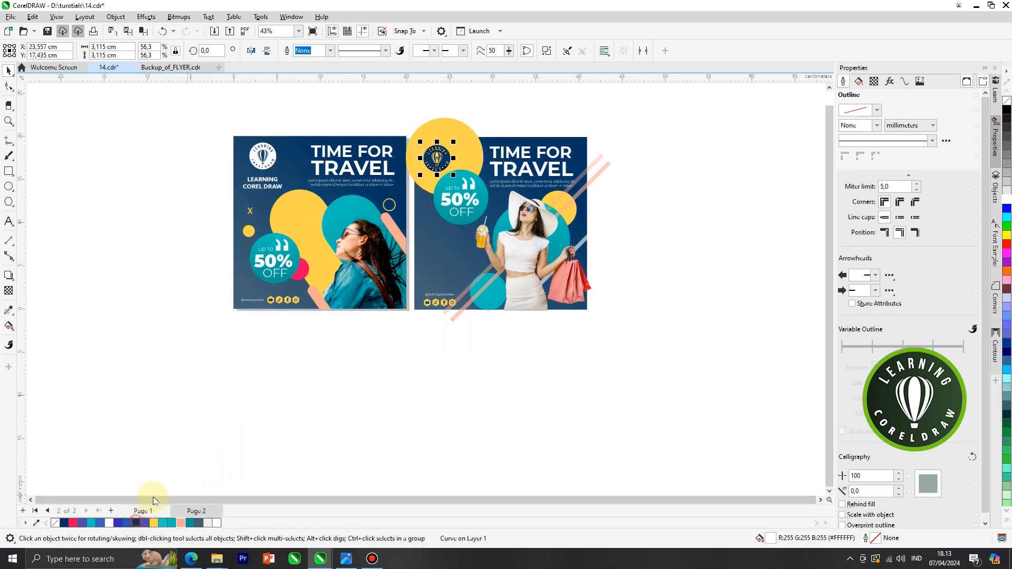
click(204, 409)
Draw a rectangle about 5.02 × 1.45 cm below the "50% OFF" circle and fully round its corners to 0.722 cm.
scroll(227, 311, up, 2)
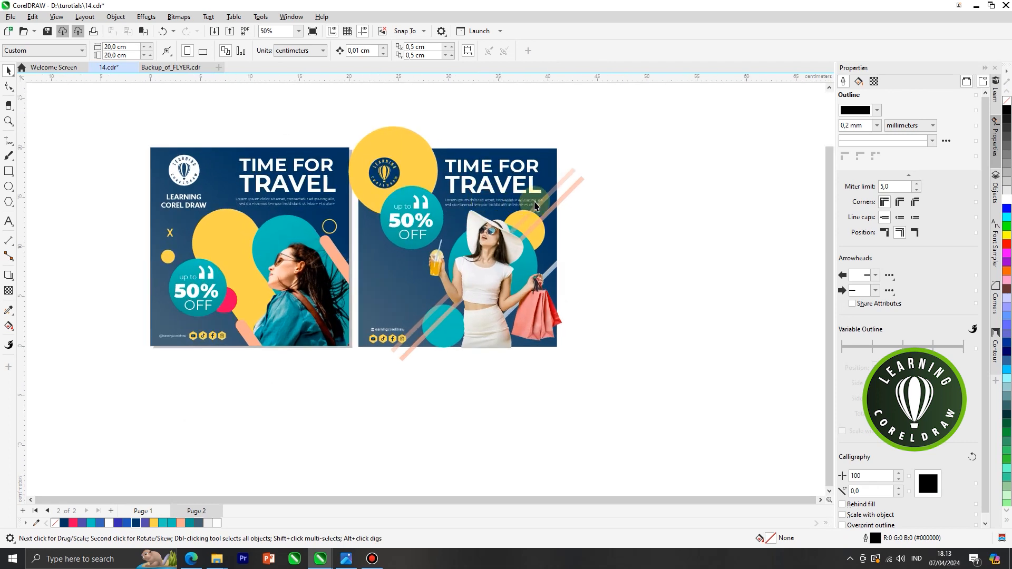
scroll(361, 243, up, 1)
click(8, 171)
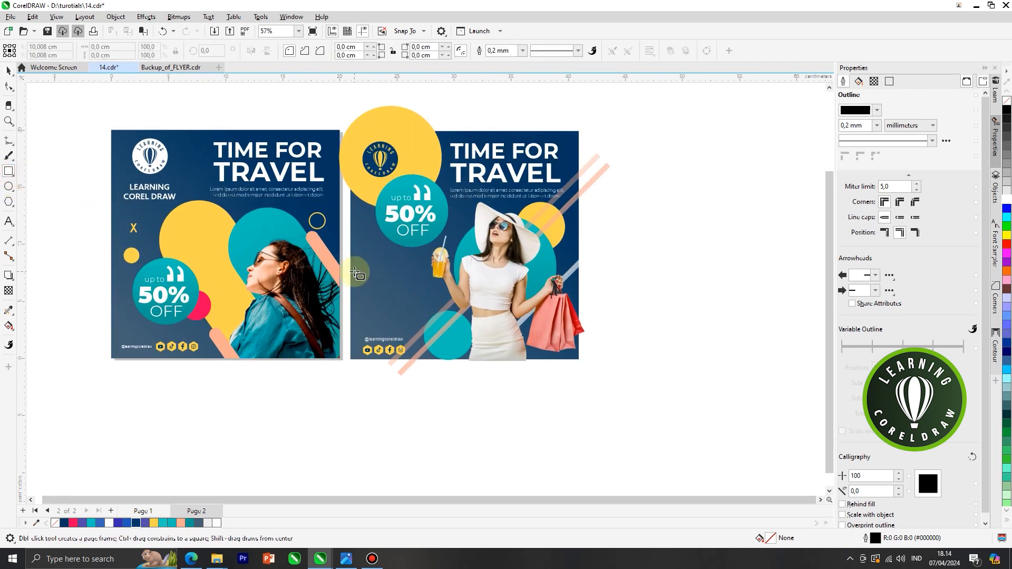
scroll(358, 266, up, 1)
drag(365, 263, 432, 281)
click(8, 86)
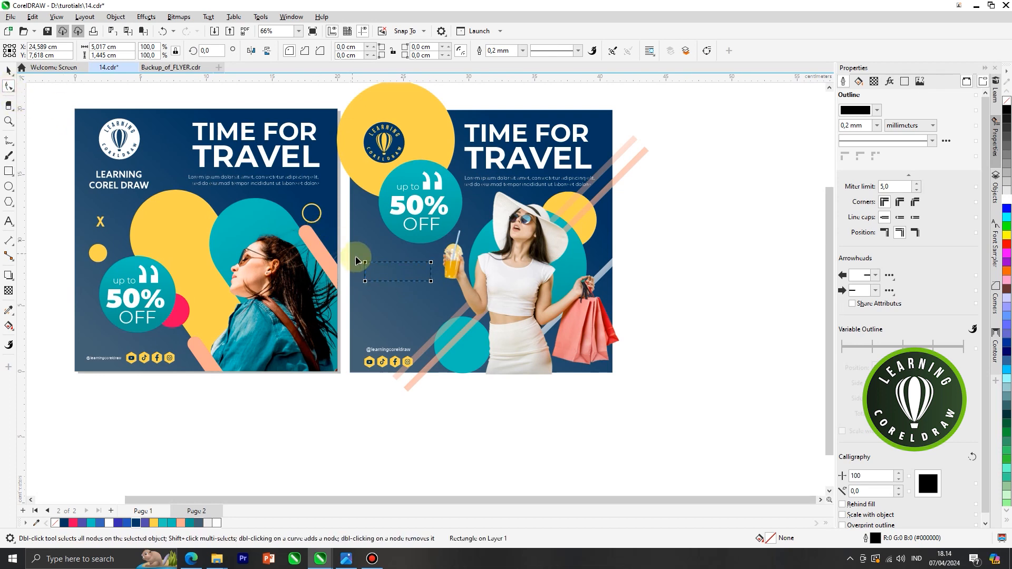
drag(378, 270, 374, 266)
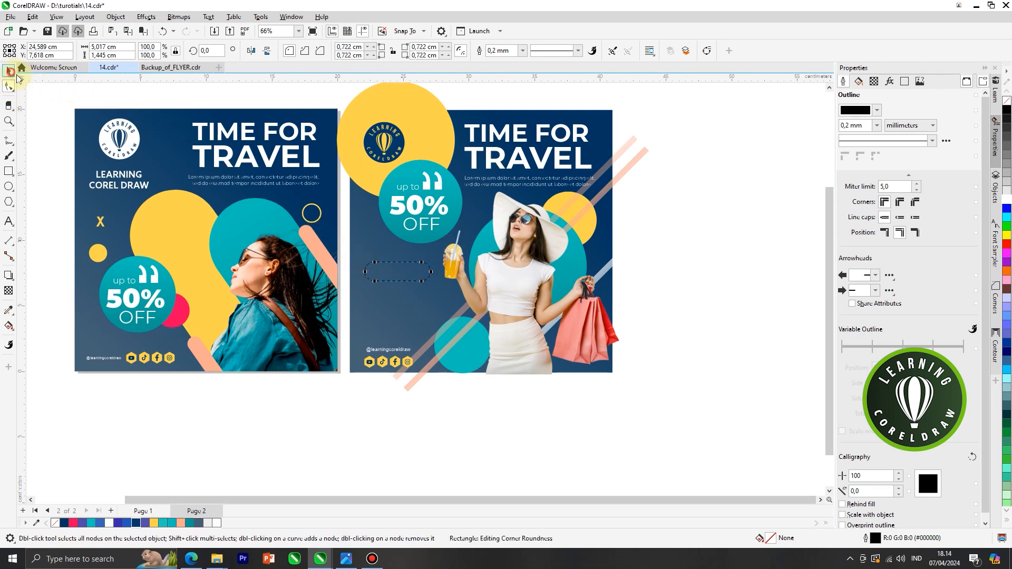
Widen the rounded button below the "50% OFF" circle to about 5.46 cm, fill it with yellow and remove its outline.
click(9, 70)
drag(355, 272, 356, 271)
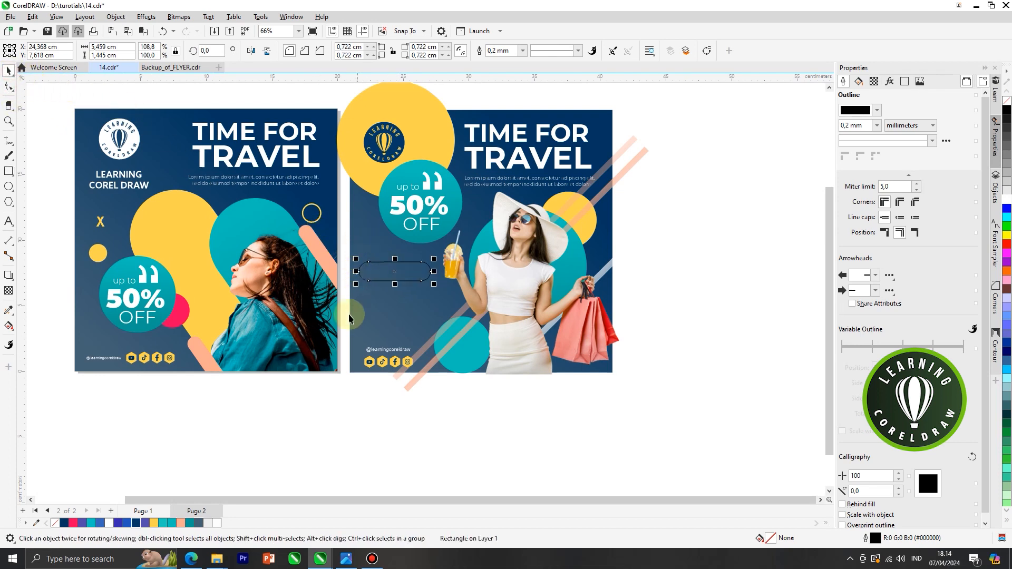
click(156, 522)
click(397, 294)
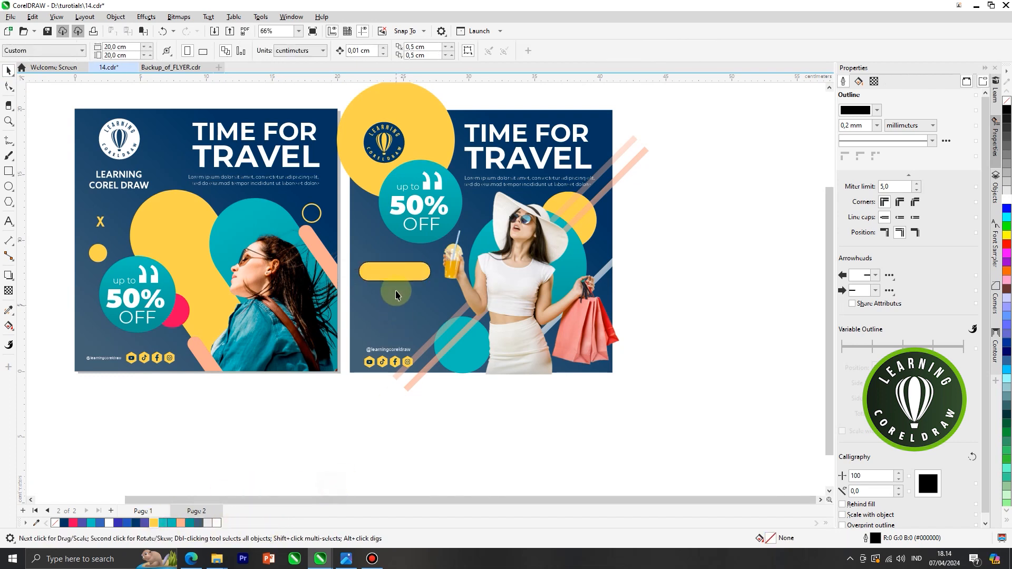
click(404, 275)
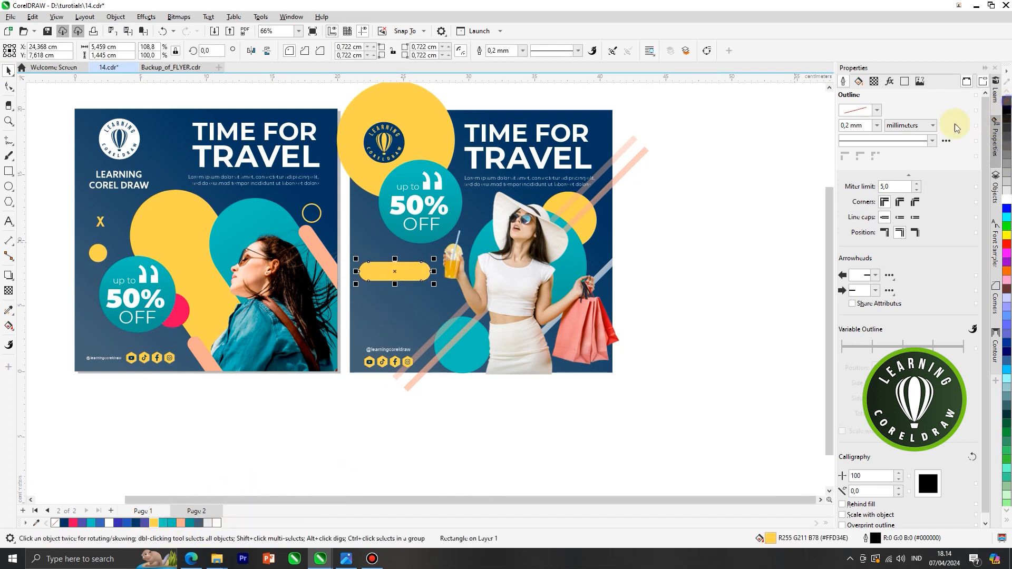
click(70, 239)
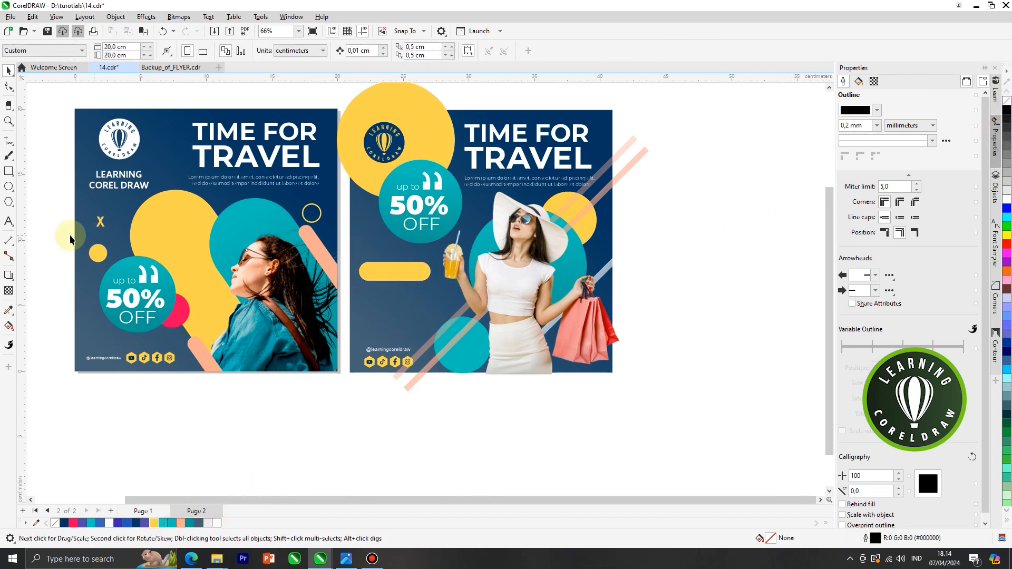
Add the text "LOREM IPSUM" over the yellow button in bold Montserrat with a navy fill.
click(9, 220)
scroll(378, 274, up, 1)
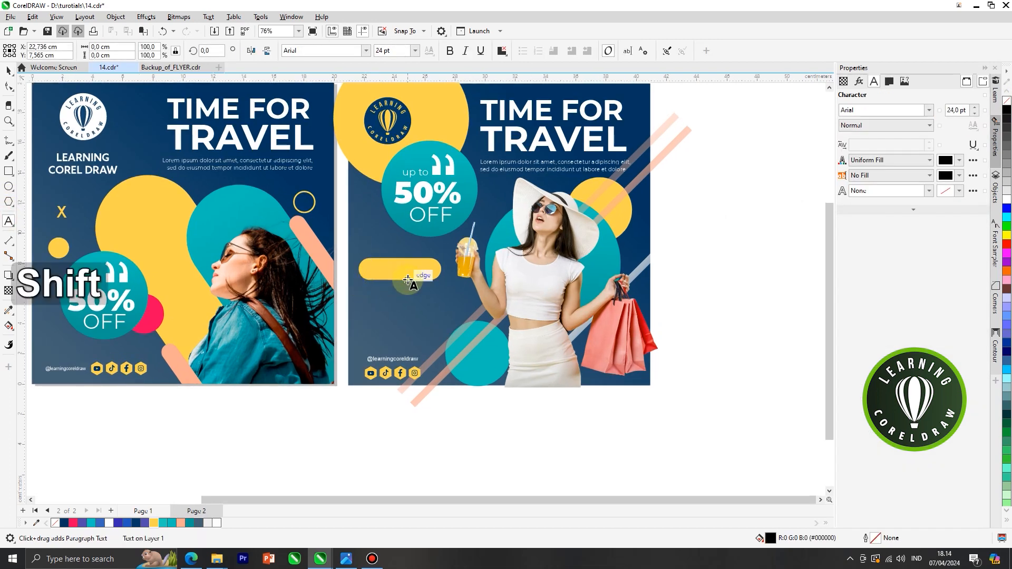
text(LOREM)
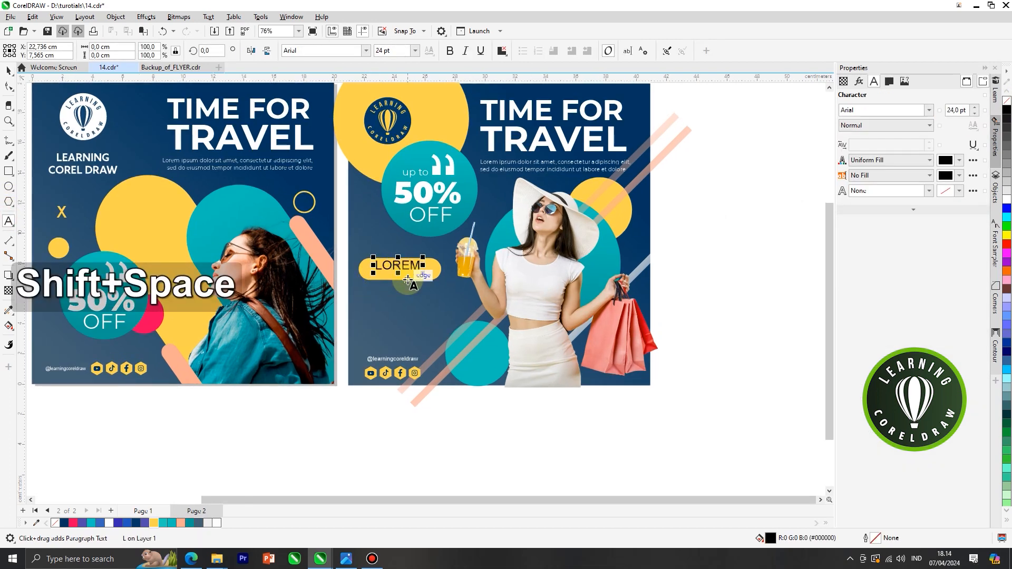
text( IPSUM)
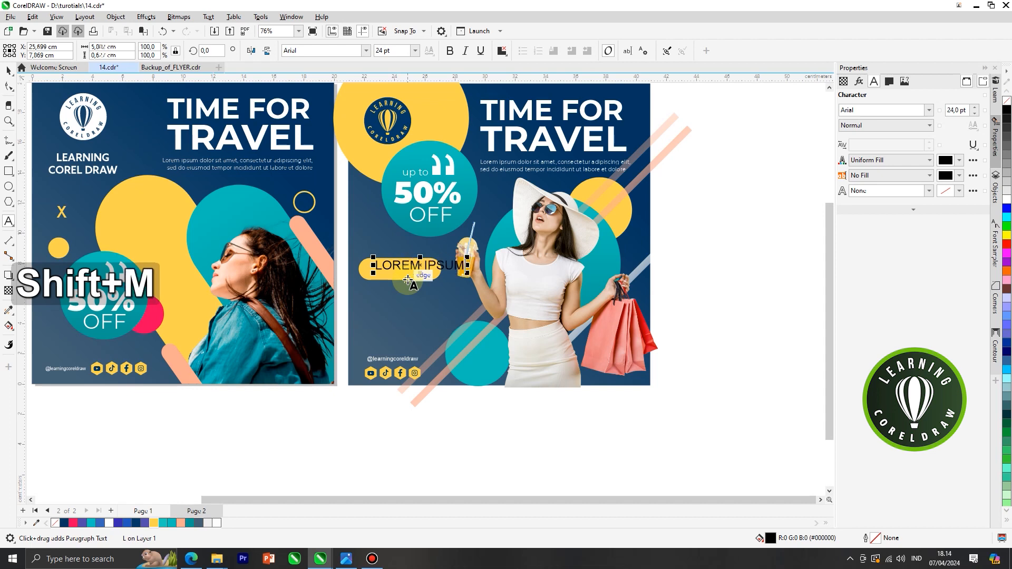
key(ctrl+a)
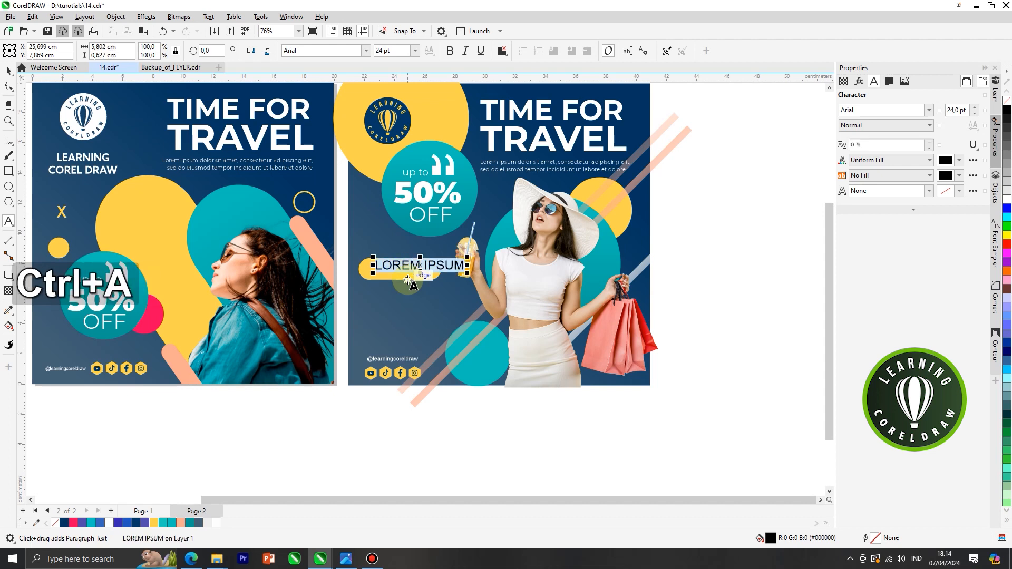
click(368, 53)
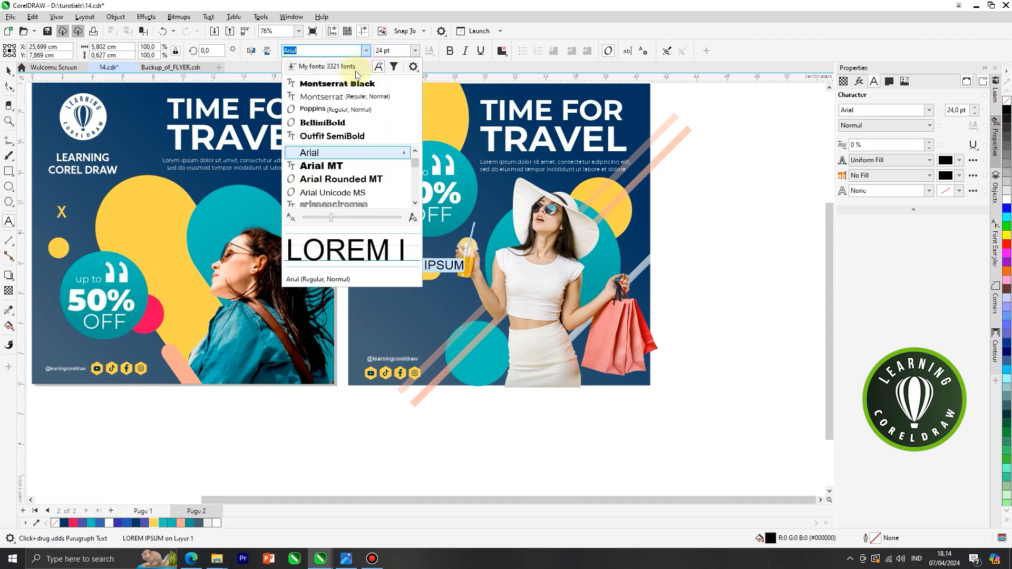
click(348, 98)
click(450, 53)
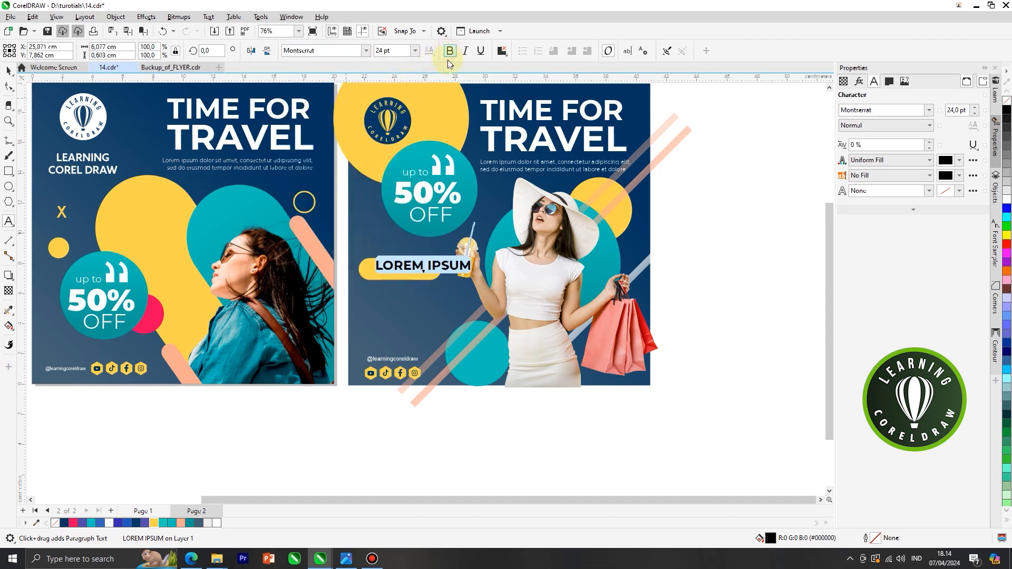
click(136, 523)
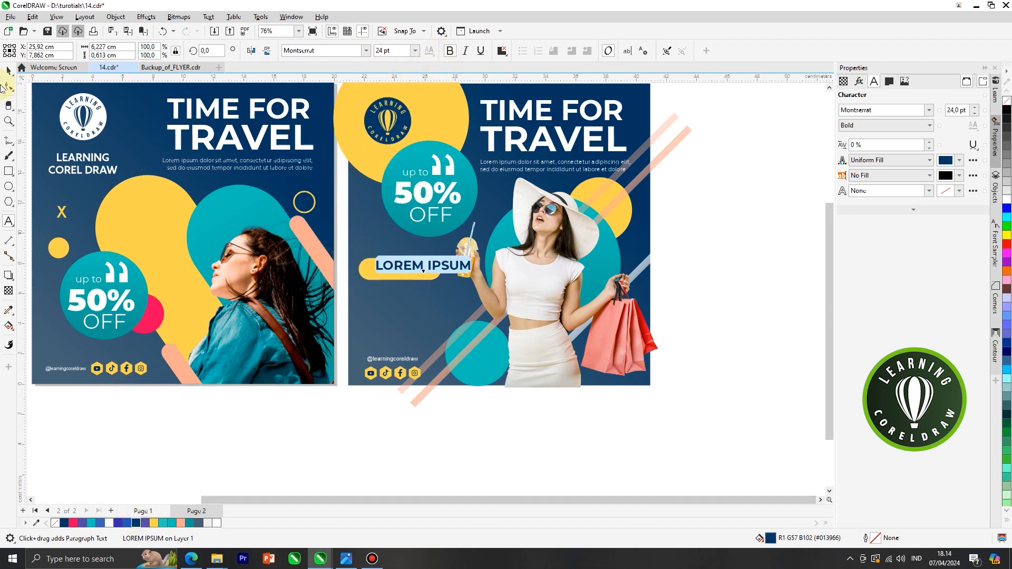
Scale the "LOREM IPSUM" label down to about 4.70 cm wide (18.125 pt) and fit it inside the yellow button.
click(4, 71)
mouse_move(425, 270)
mouse_down()
mouse_move(414, 268)
mouse_move(445, 254)
mouse_move(411, 274)
mouse_up()
scroll(440, 264, up, 2)
scroll(406, 269, up, 1)
scroll(414, 266, down, 5)
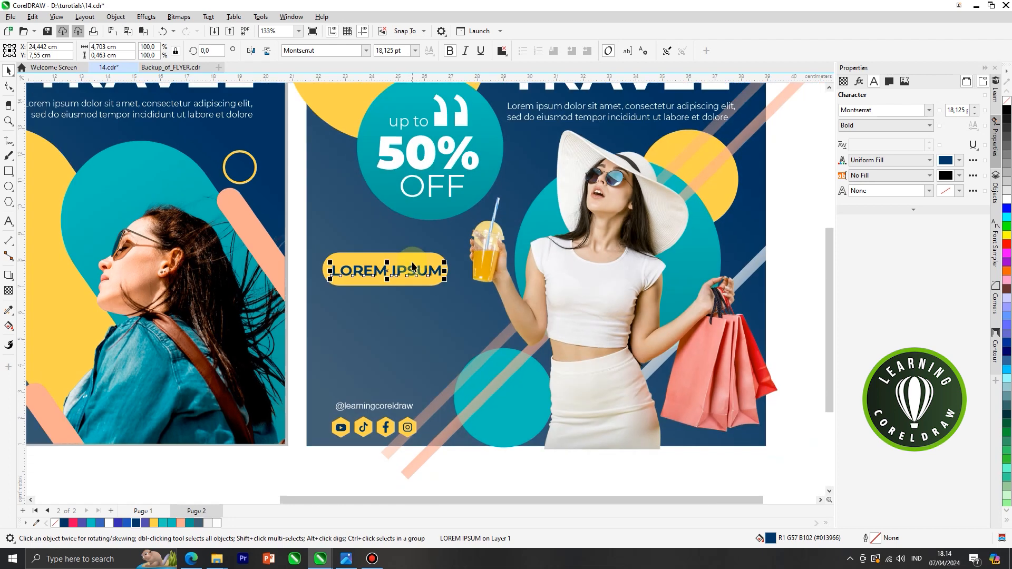
click(701, 286)
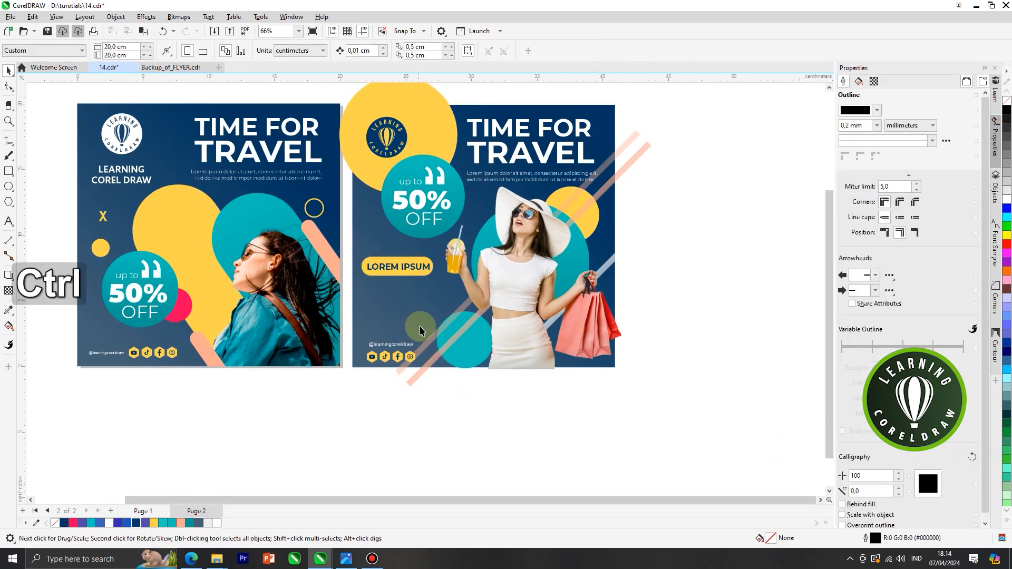
Paste a four-line copy of the white lorem ipsum text and position it just below the yellow button.
key(ctrl+v)
scroll(432, 298, up, 2)
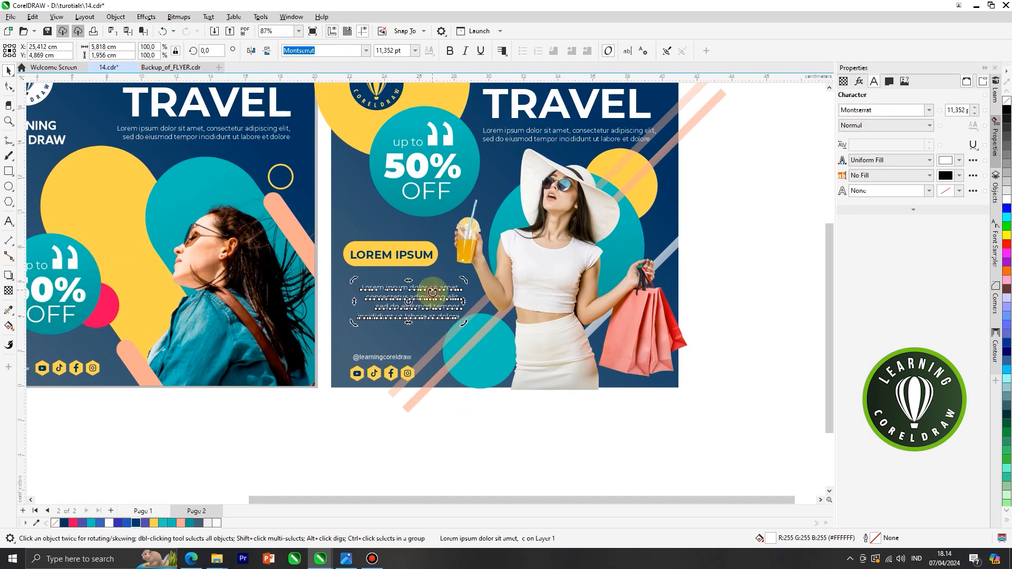
click(392, 277)
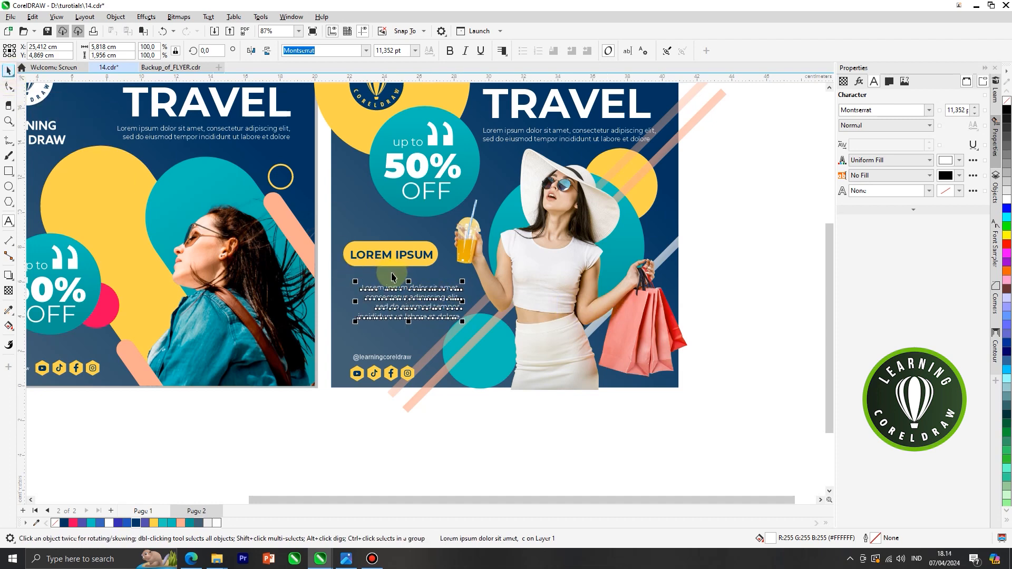
drag(411, 289, 392, 277)
scroll(391, 253, up, 2)
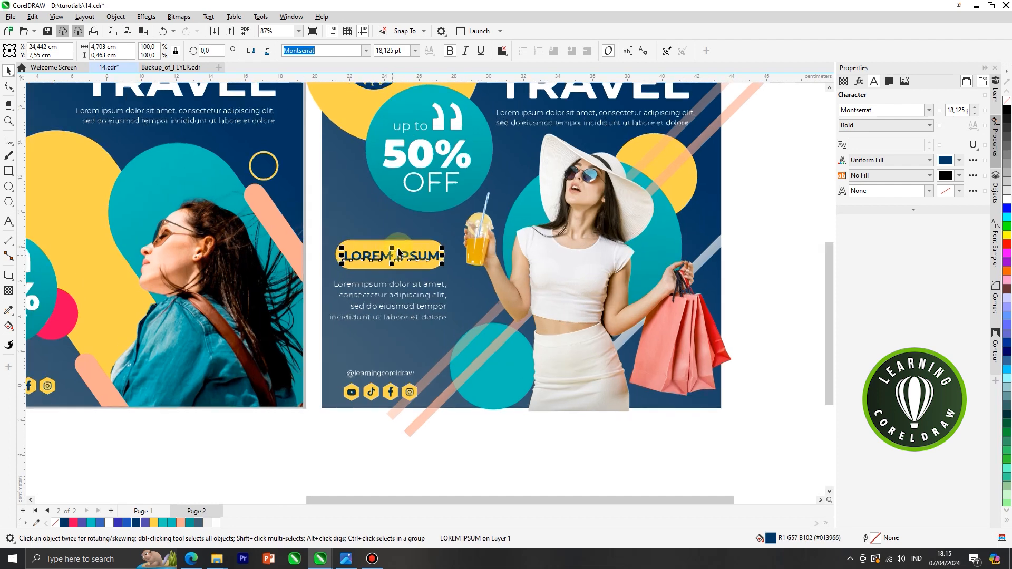
Move the yellow button together with its "LOREM IPSUM" label slightly closer to the paragraph below it.
shift+click(405, 253)
scroll(404, 253, up, 1)
scroll(414, 250, up, 3)
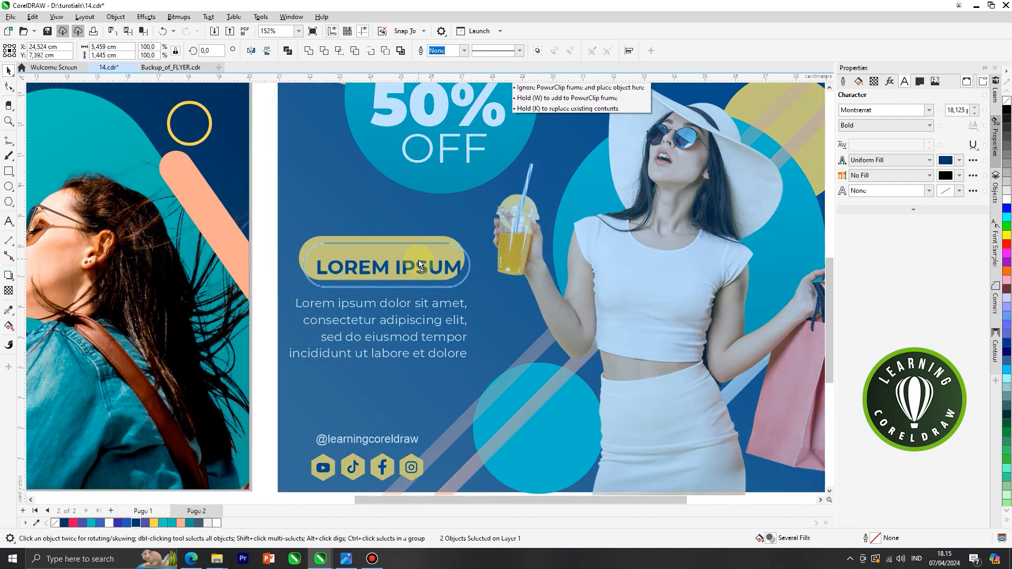
scroll(417, 260, down, 7)
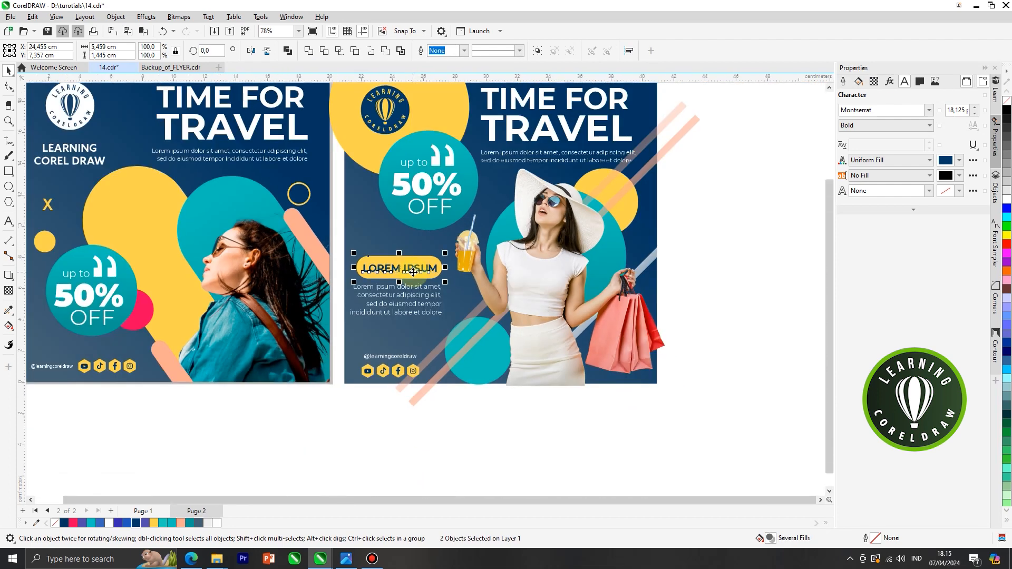
click(655, 331)
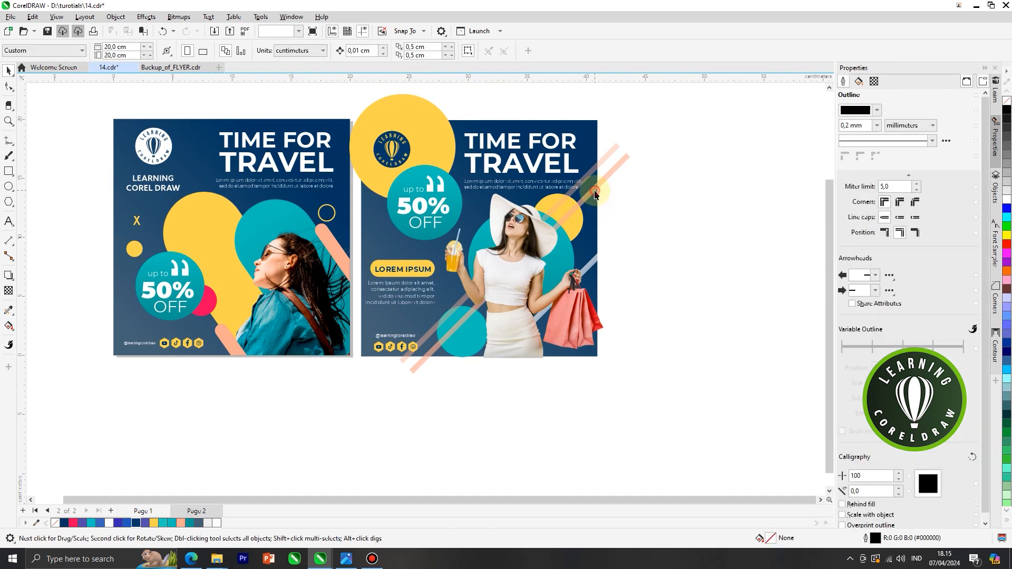
click(595, 195)
shift+click(605, 256)
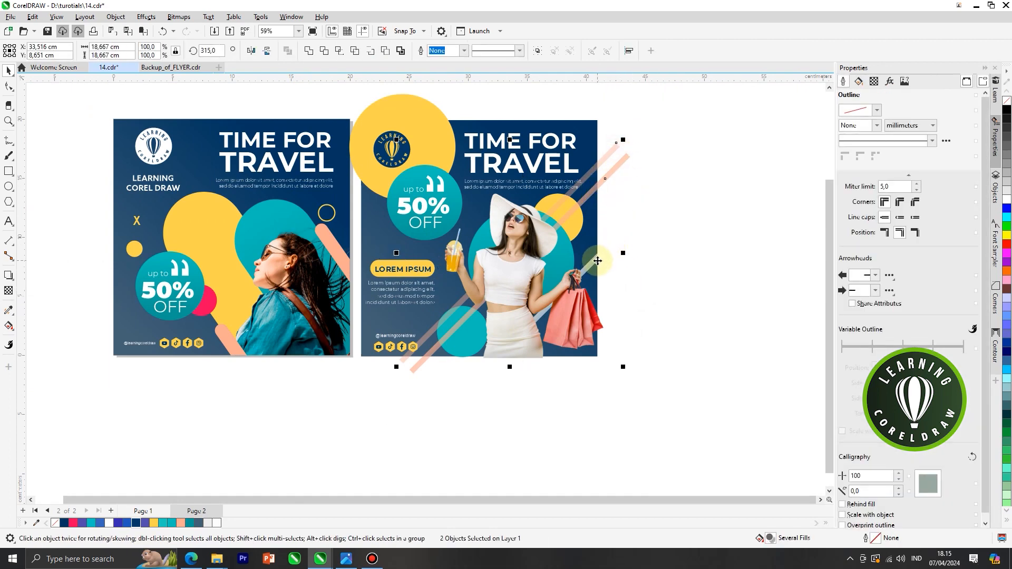
drag(605, 262, 606, 262)
key(ctrl+z)
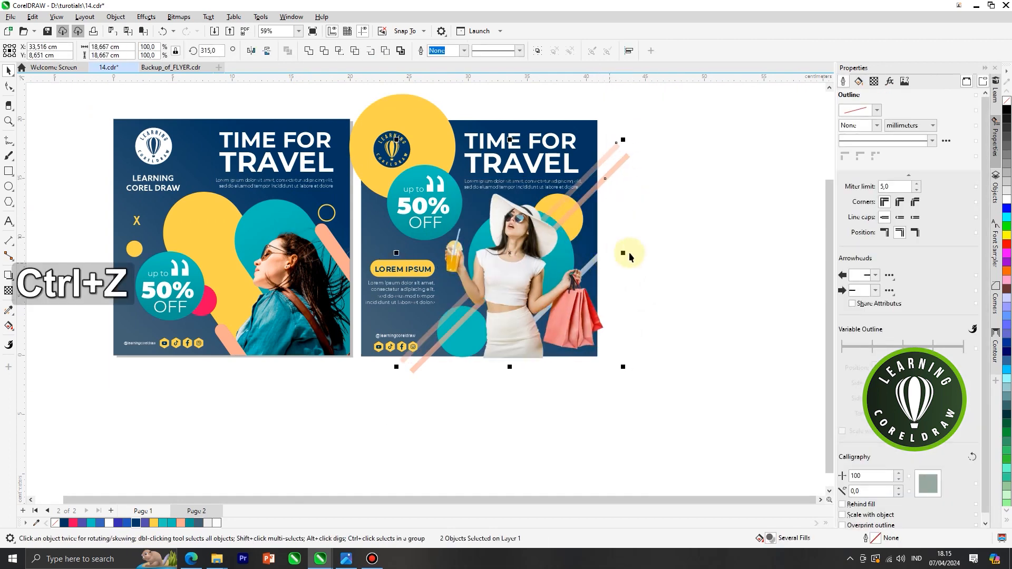
click(638, 254)
click(594, 262)
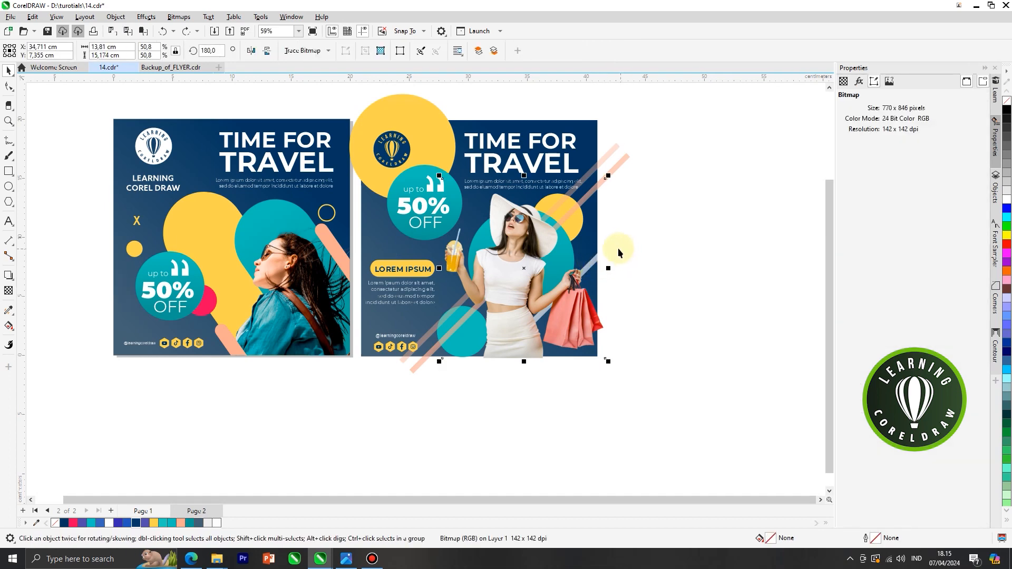
Shift the three diagonal bars on the new flyer together slightly down and to the right.
click(617, 248)
shift+click(622, 158)
shift+click(615, 144)
drag(616, 146, 624, 154)
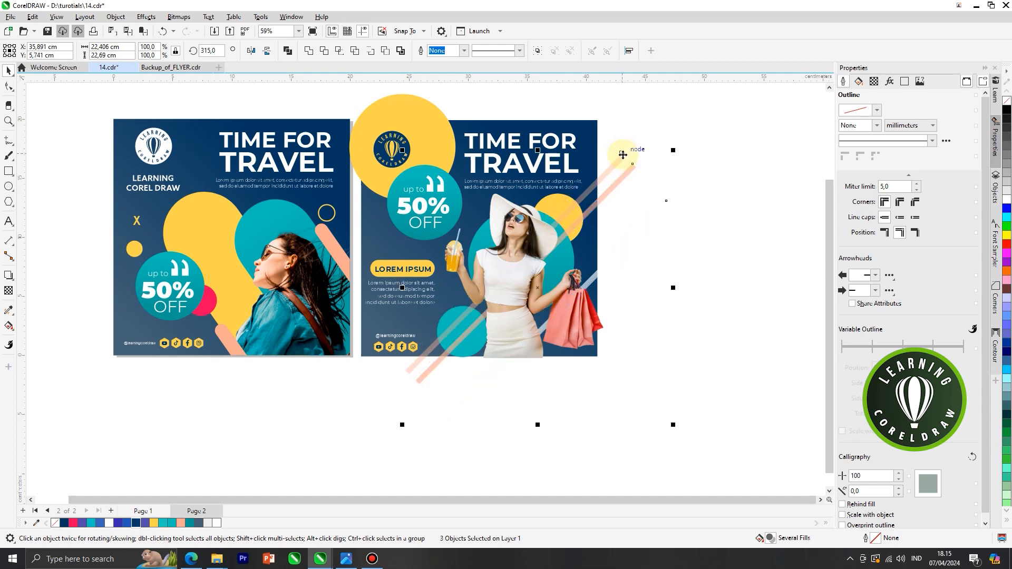
click(679, 147)
Nudge the small yellow circle beside the woman's hat slightly towards the flyer's right edge.
click(557, 220)
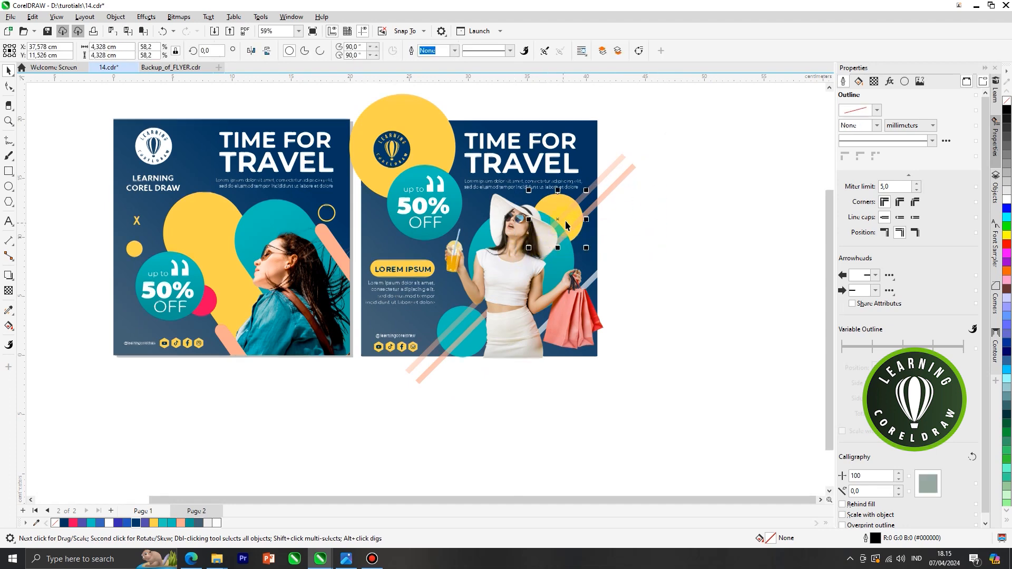
scroll(557, 220, up, 1)
drag(561, 224, 566, 224)
click(663, 219)
scroll(610, 236, down, 2)
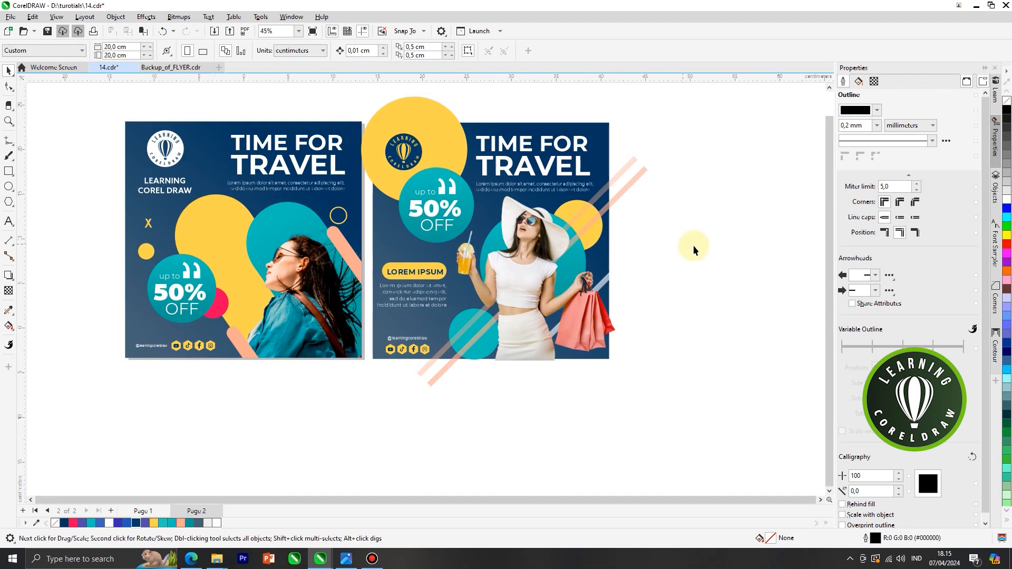
Try to PowerClip the new flyer's elements, without the large yellow circle, inside its navy background square.
click(461, 177)
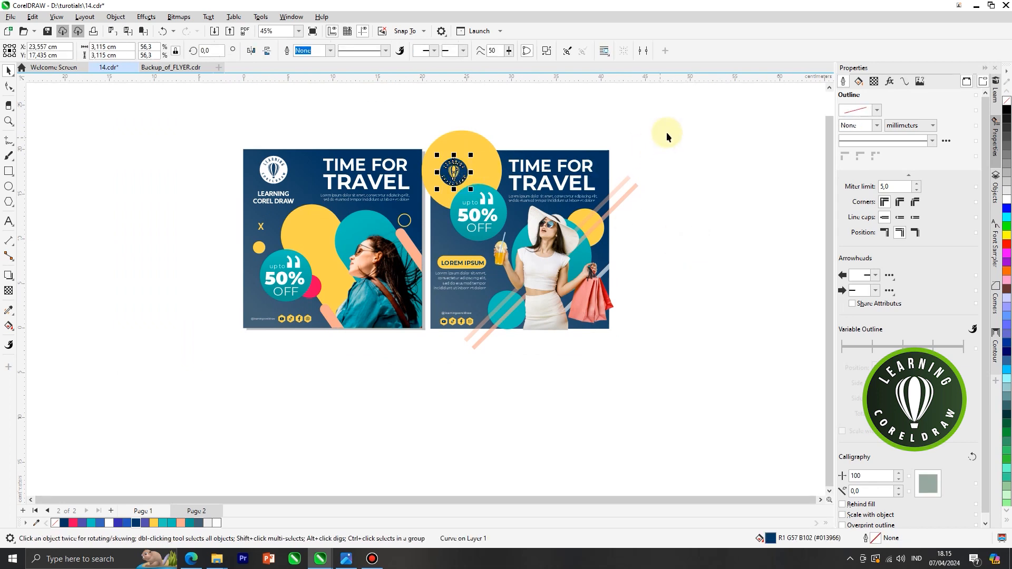
click(678, 116)
drag(423, 377, 424, 375)
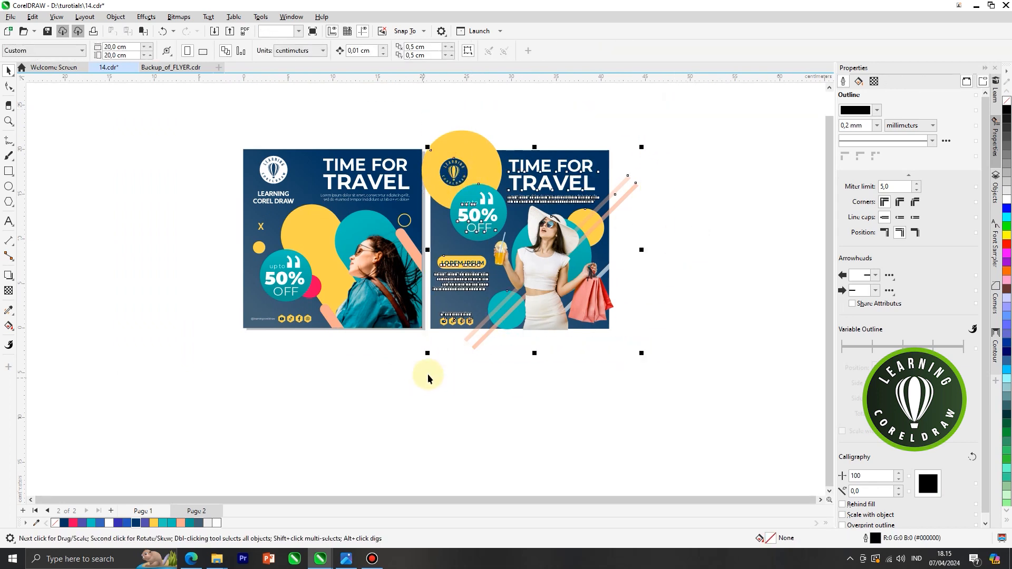
scroll(460, 264, up, 2)
key(shift)
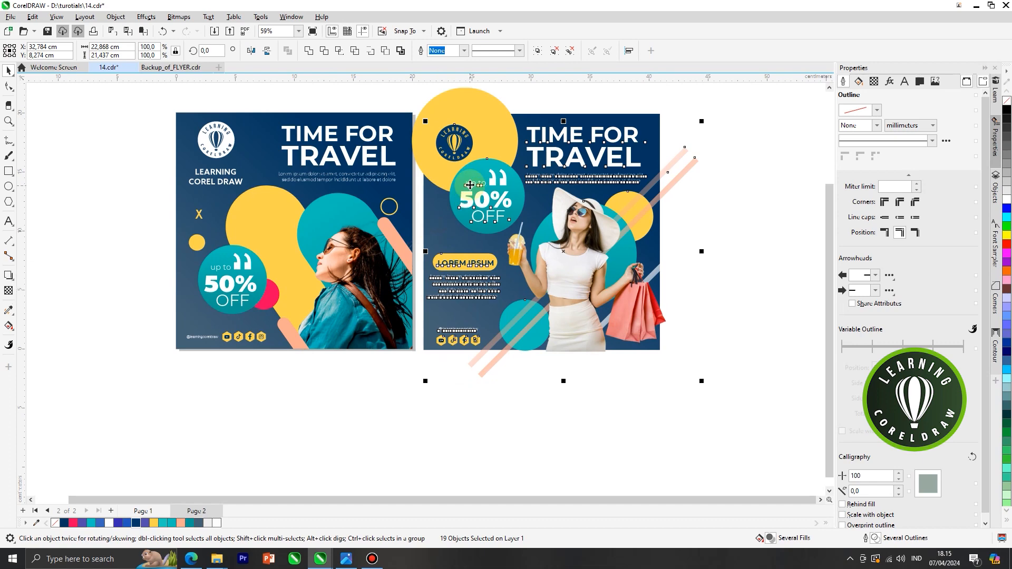
right_click(462, 179)
click(525, 334)
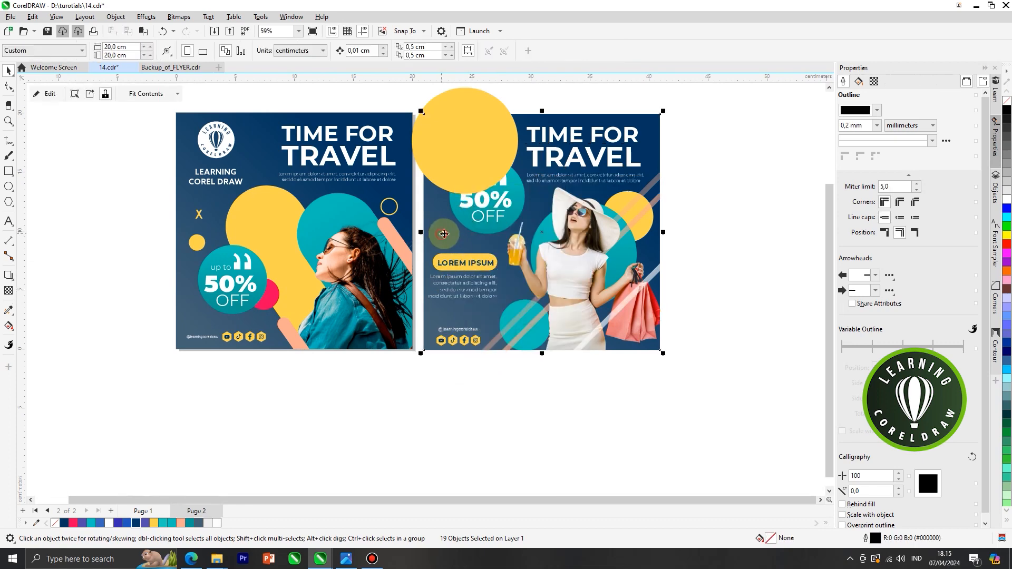
key(ctrl+z)
Add the large yellow circle to the selected flyer elements and PowerClip them all inside the new flyer's navy square.
shift+click(460, 101)
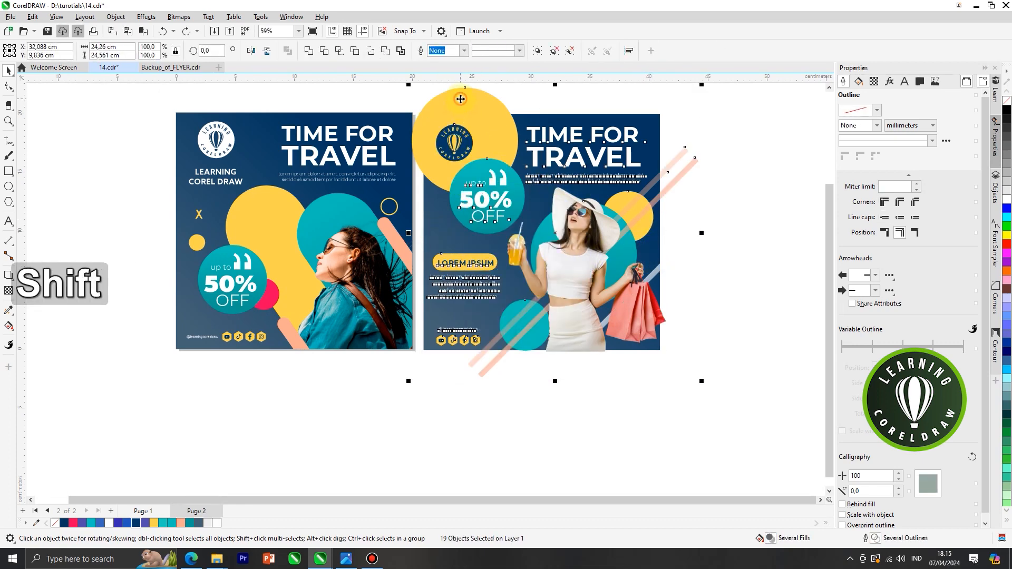
right_click(461, 103)
click(505, 253)
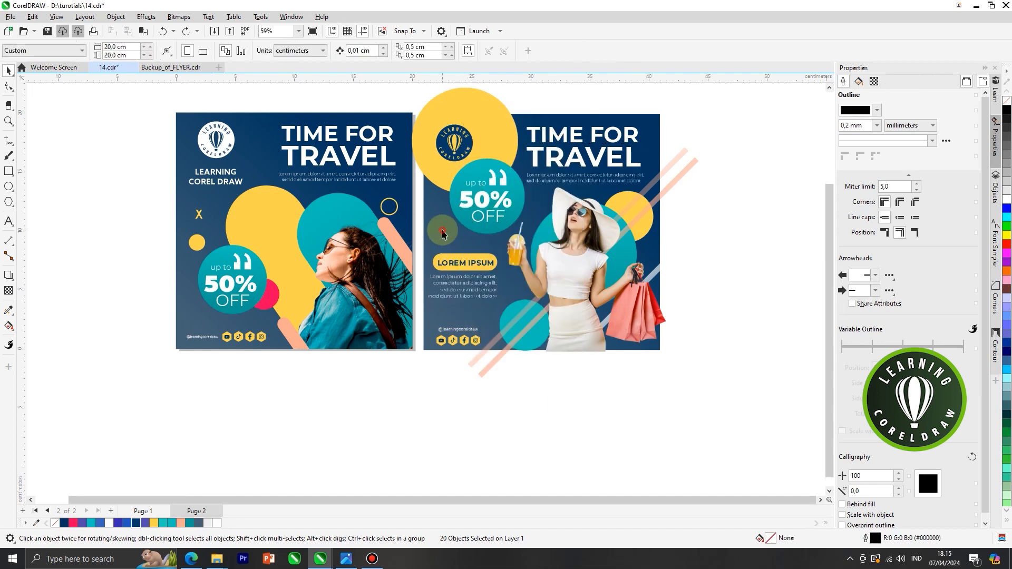
click(453, 230)
click(706, 229)
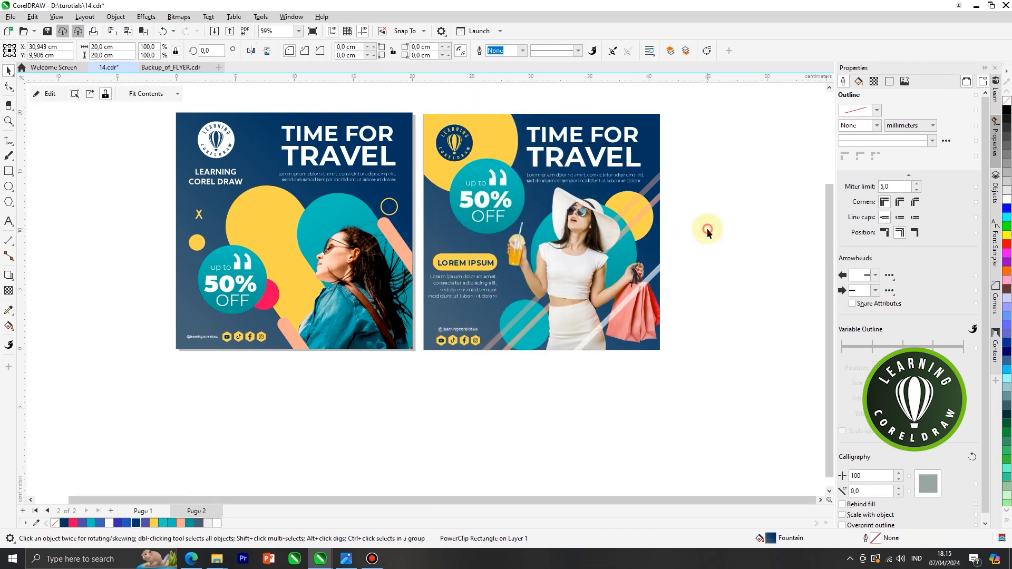
double_click(647, 280)
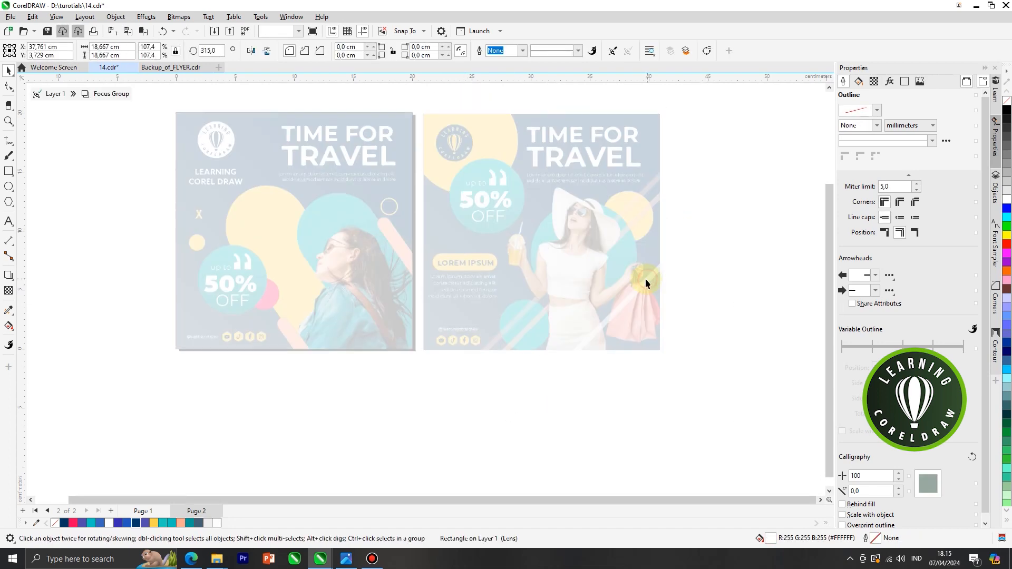
right_click(623, 238)
double_click(698, 230)
PowerClip the remaining white diagonal bar over the shopping bags inside the new flyer's square.
right_click(656, 276)
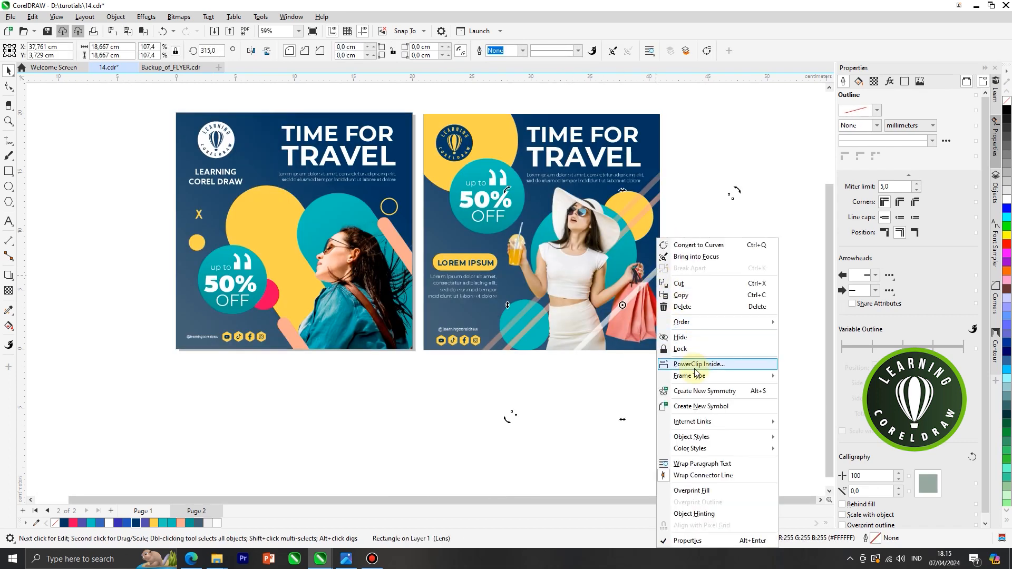
click(696, 367)
click(579, 292)
click(693, 342)
click(660, 296)
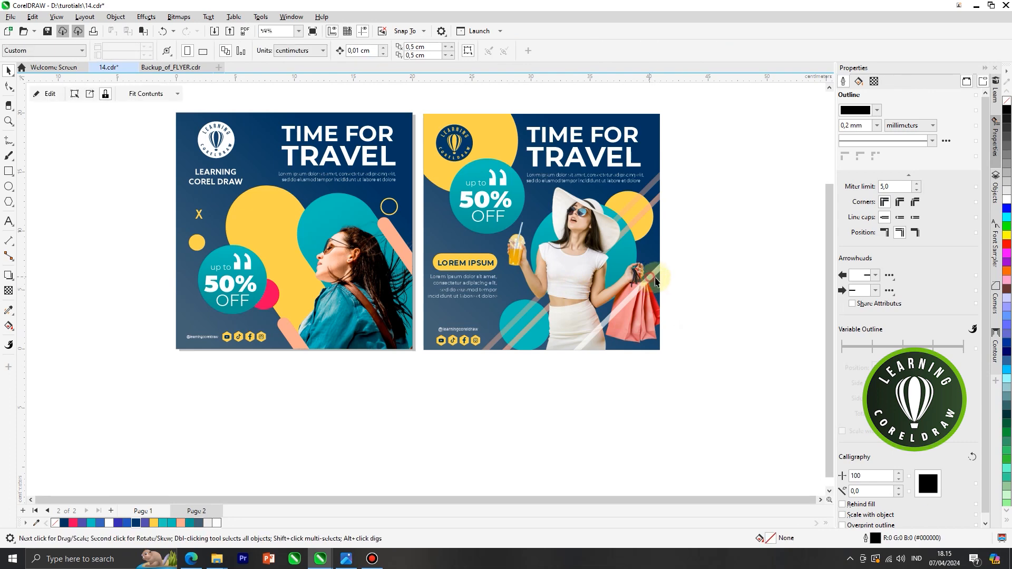
Edit the new flyer's PowerClip contents and send the white diagonal bar over the shopping bags behind all other elements.
drag(656, 287, 694, 314)
key(ctrl+z)
right_click(568, 231)
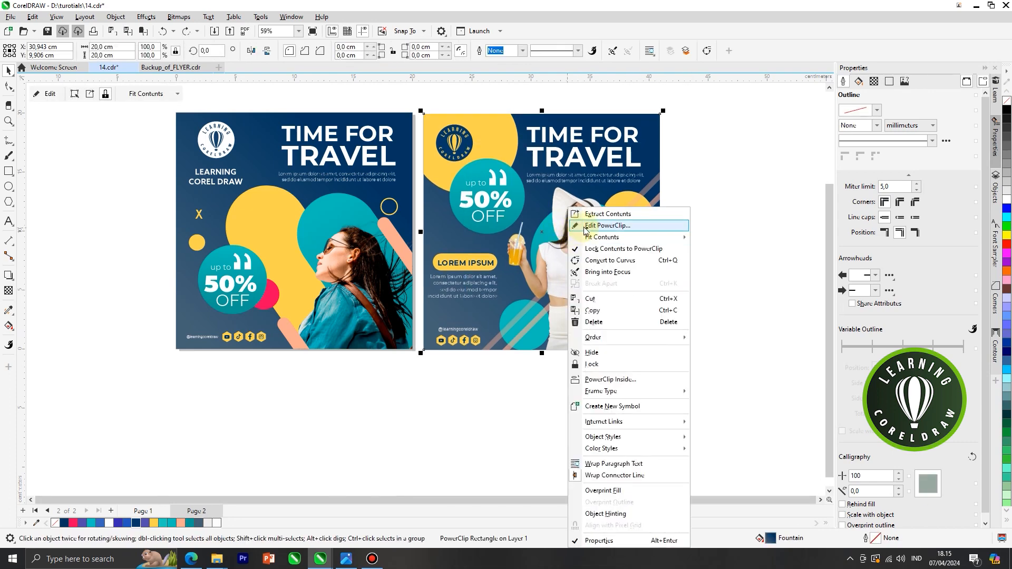
click(601, 225)
click(621, 311)
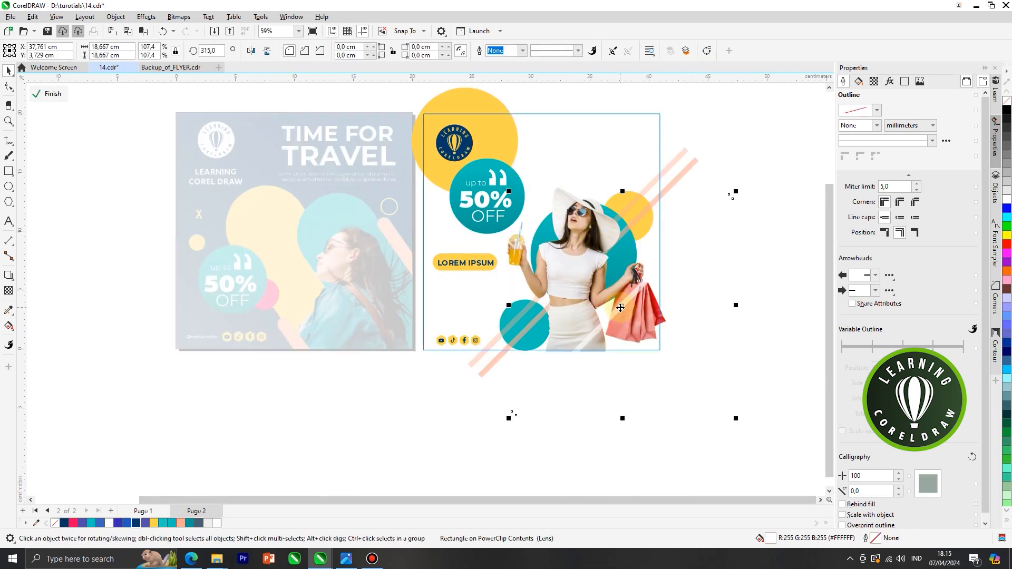
key(shift+Page_Down)
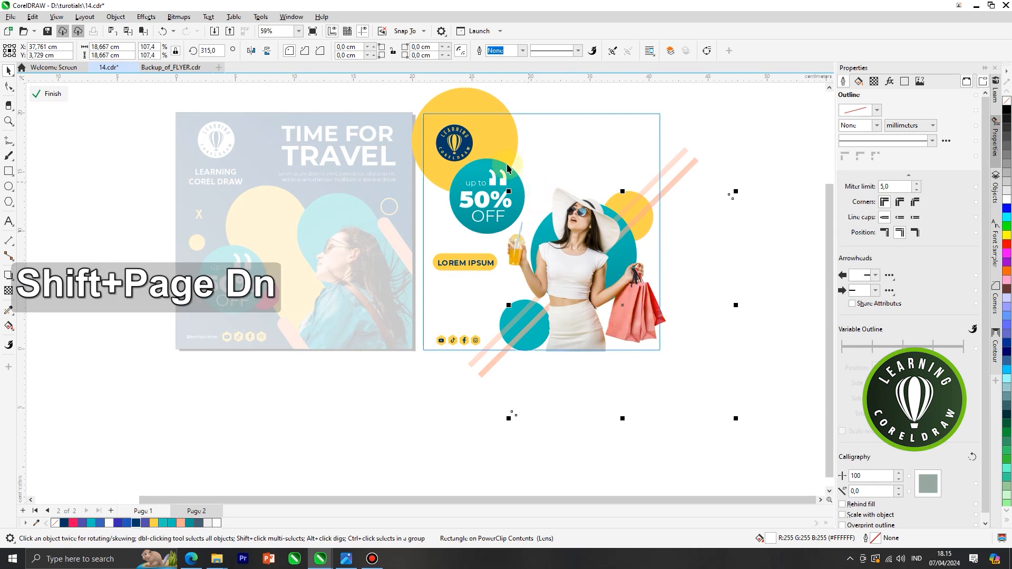
Nudge the logo slightly inward, shift the large yellow circle towards the flyer's upper-left corner, and finish editing the PowerClip.
click(463, 143)
scroll(464, 141, up, 3)
drag(466, 143, 473, 140)
click(510, 151)
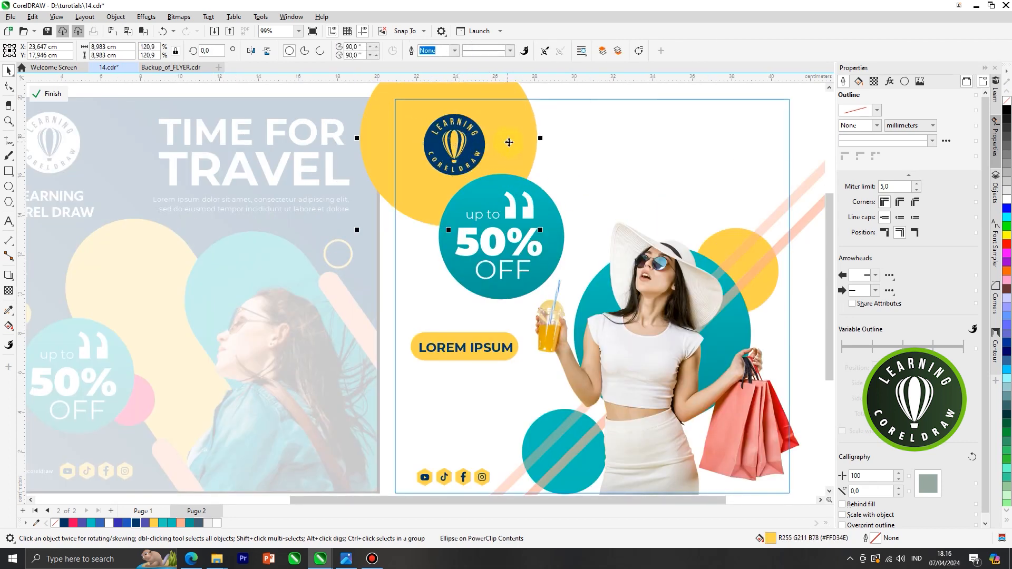
right_click(507, 136)
click(533, 143)
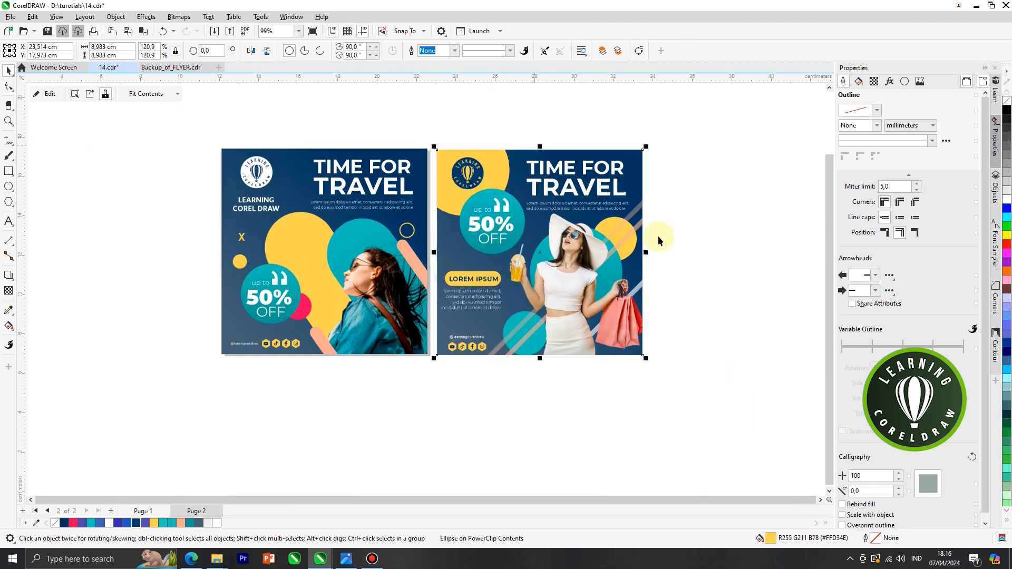
click(678, 235)
scroll(428, 265, down, 1)
click(533, 375)
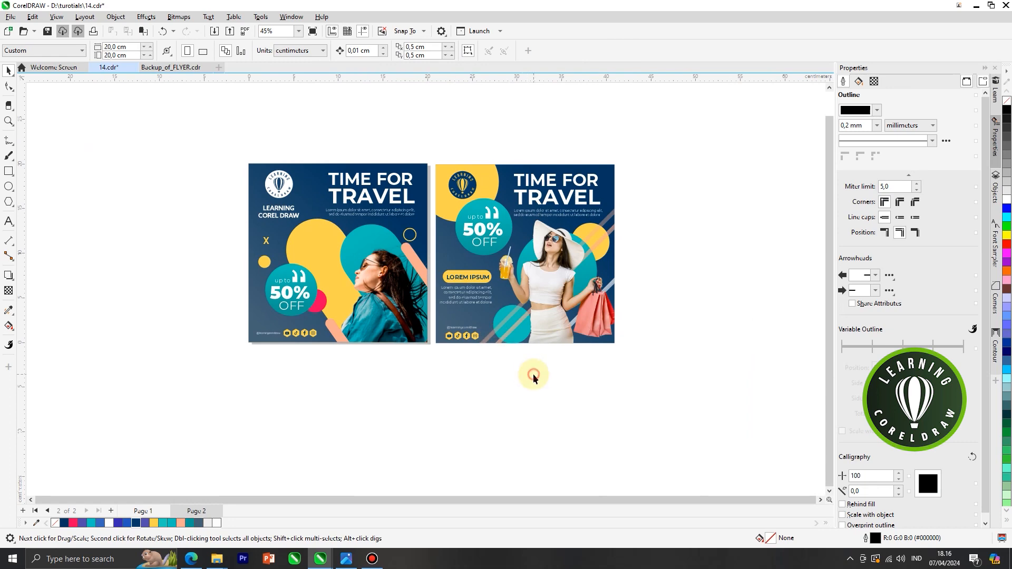
Inside the new flyer's PowerClip, shrink the LOREM IPSUM label to 16,69 pt and centre it horizontally on its yellow button.
click(479, 277)
scroll(479, 277, up, 4)
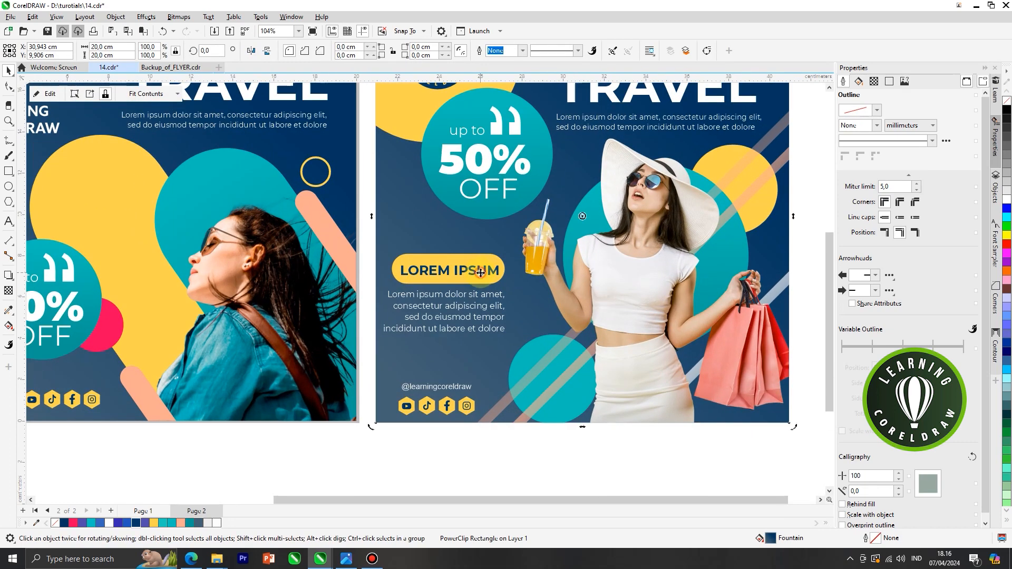
double_click(479, 272)
click(479, 272)
scroll(480, 272, up, 1)
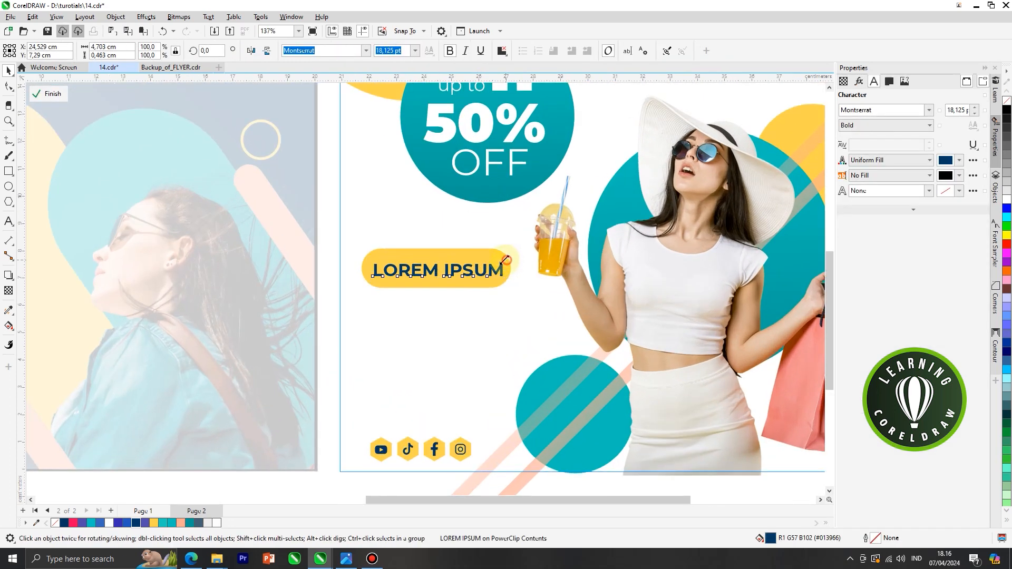
shift+click(488, 255)
key(c)
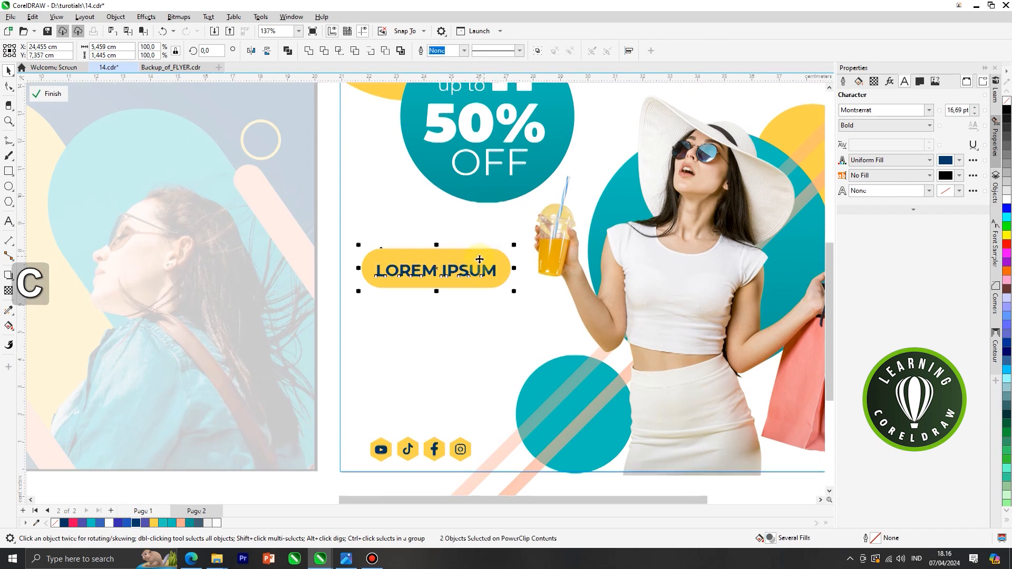
scroll(479, 259, down, 4)
right_click(526, 204)
click(537, 210)
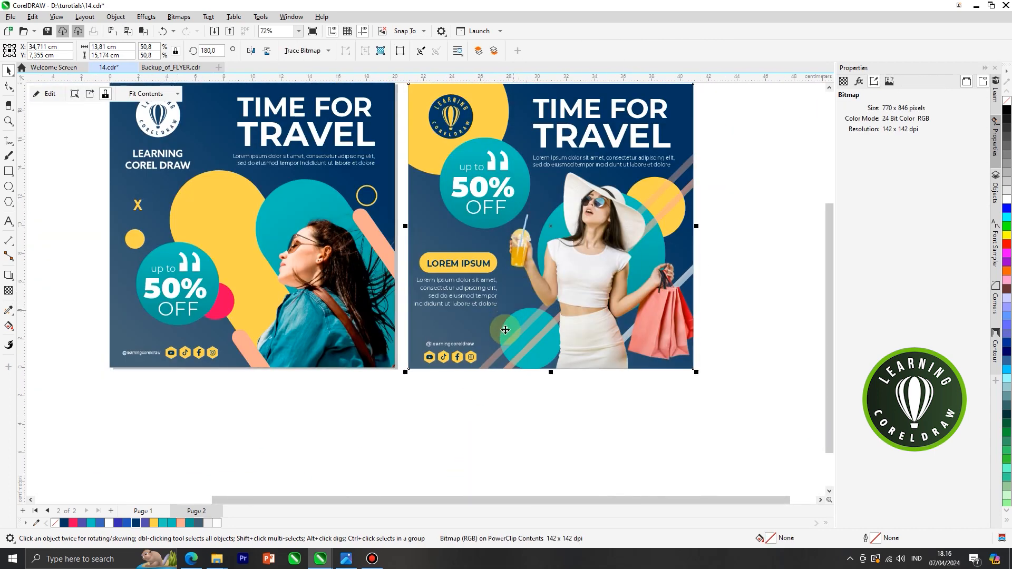
Fit both finished flyers in the view and examine them side by side in full-screen preview.
scroll(506, 325, down, 4)
click(531, 405)
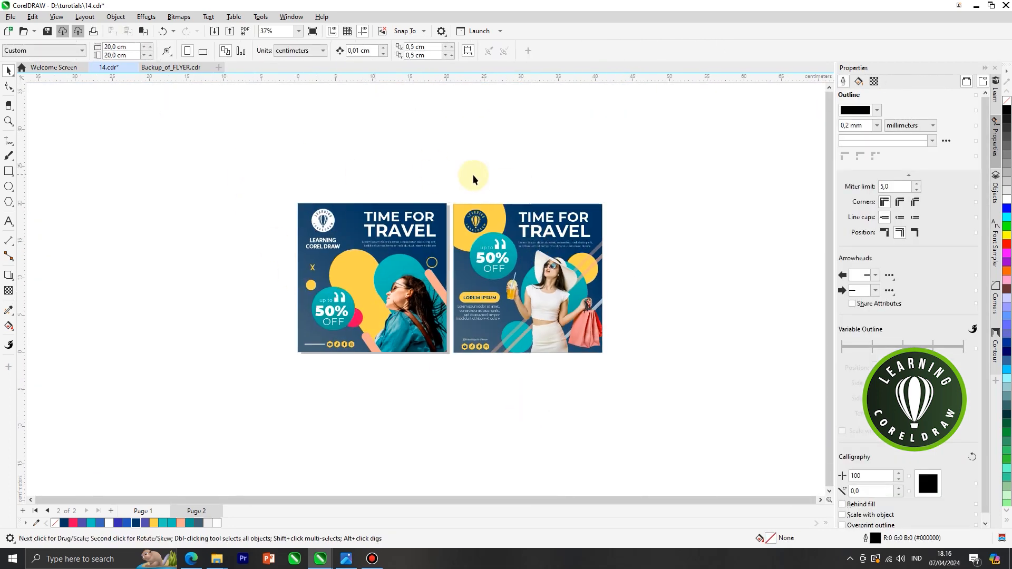
scroll(400, 213, up, 1)
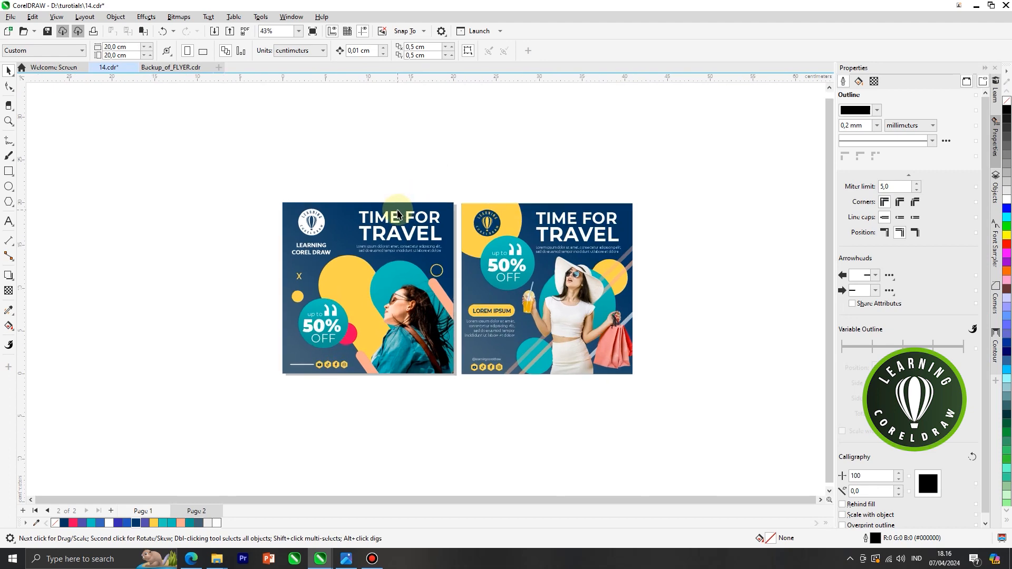
key(F4)
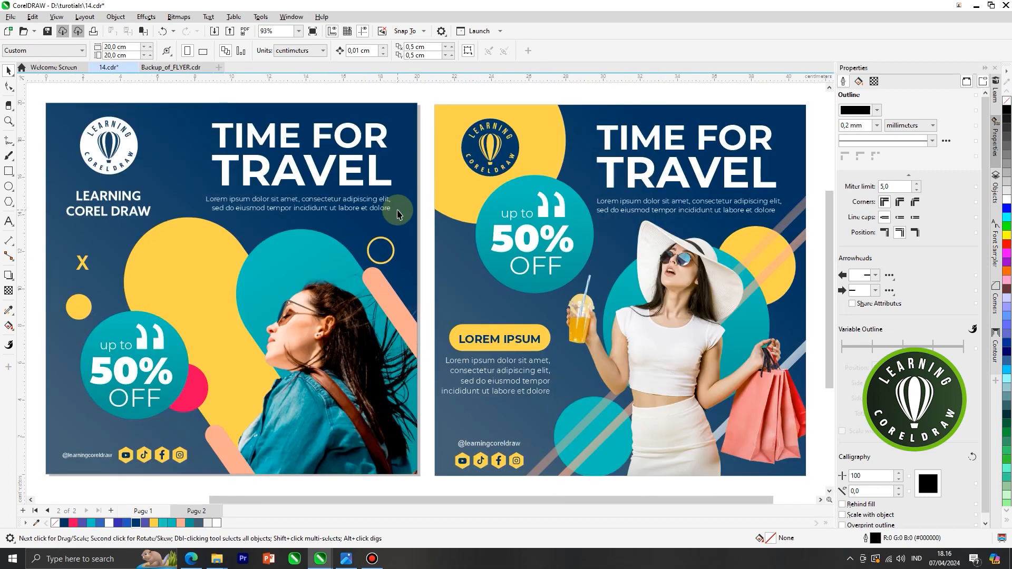
key(F9)
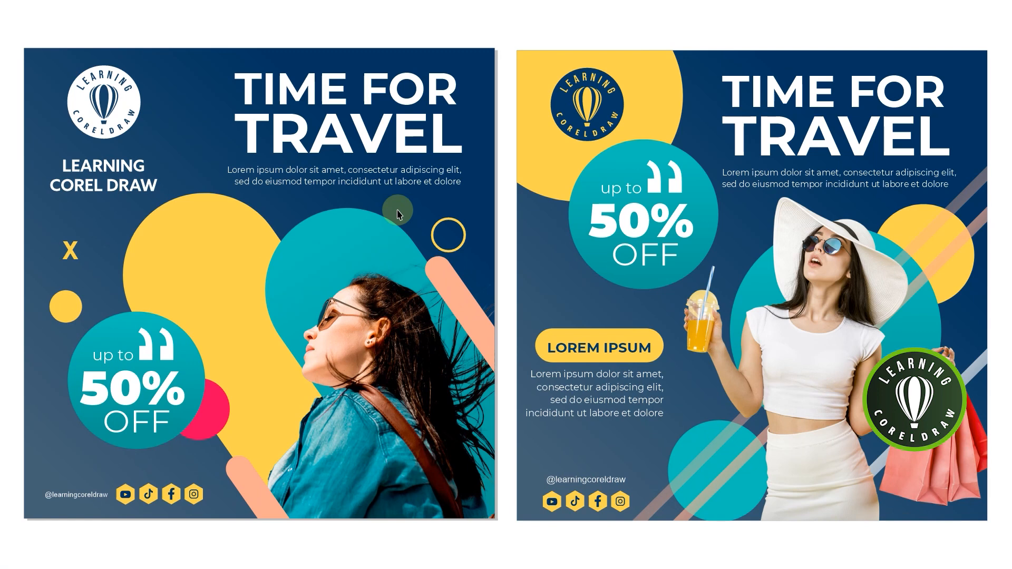